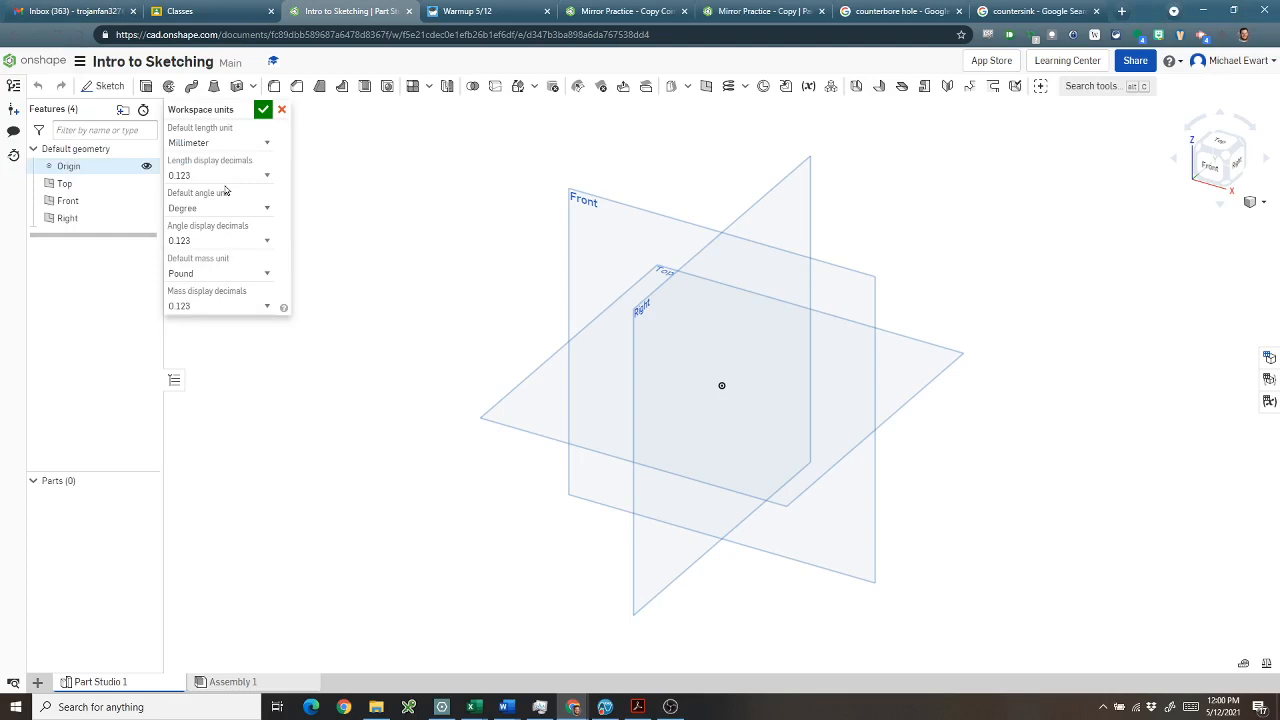
Set the workspace's default length unit to Millimeter
click(205, 143)
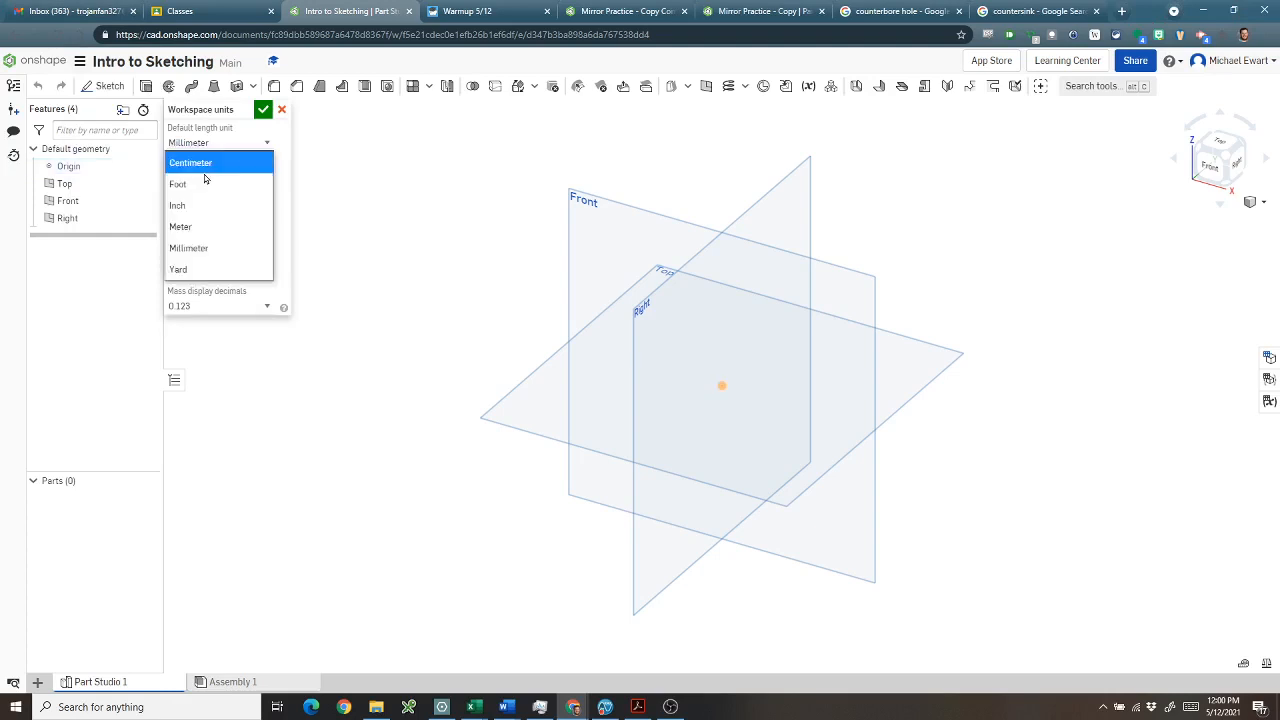
click(198, 250)
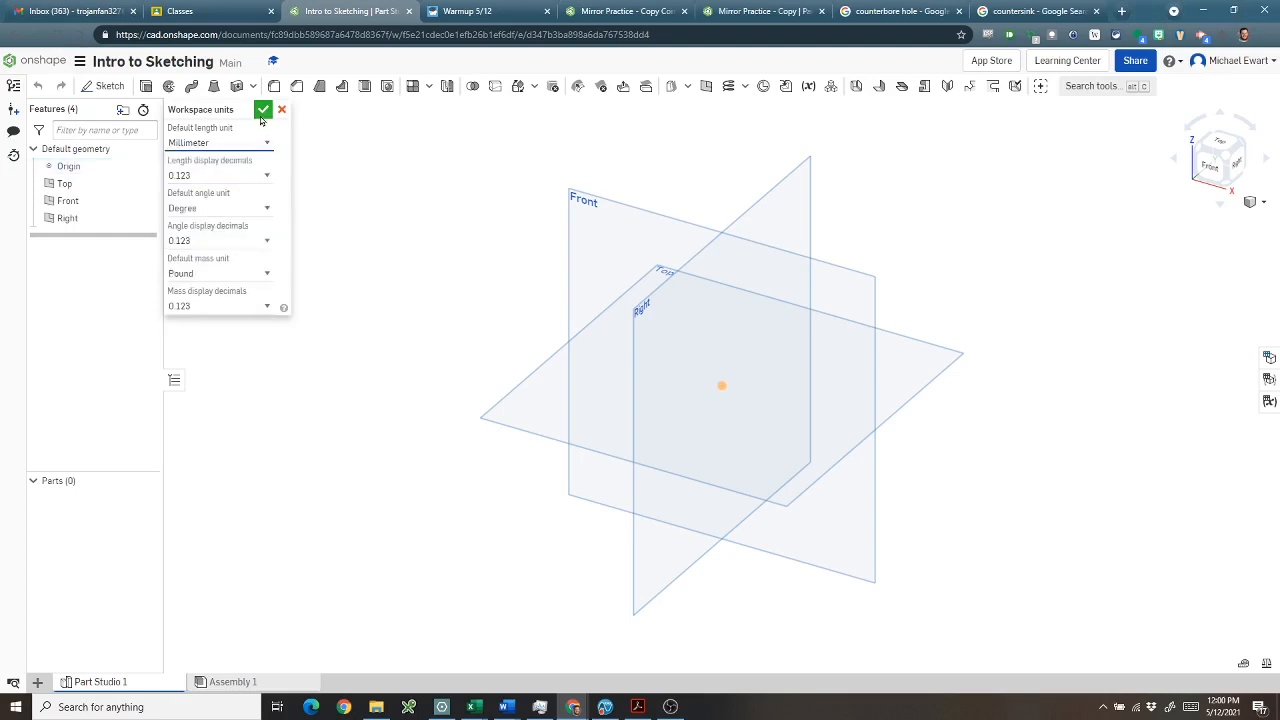
click(263, 110)
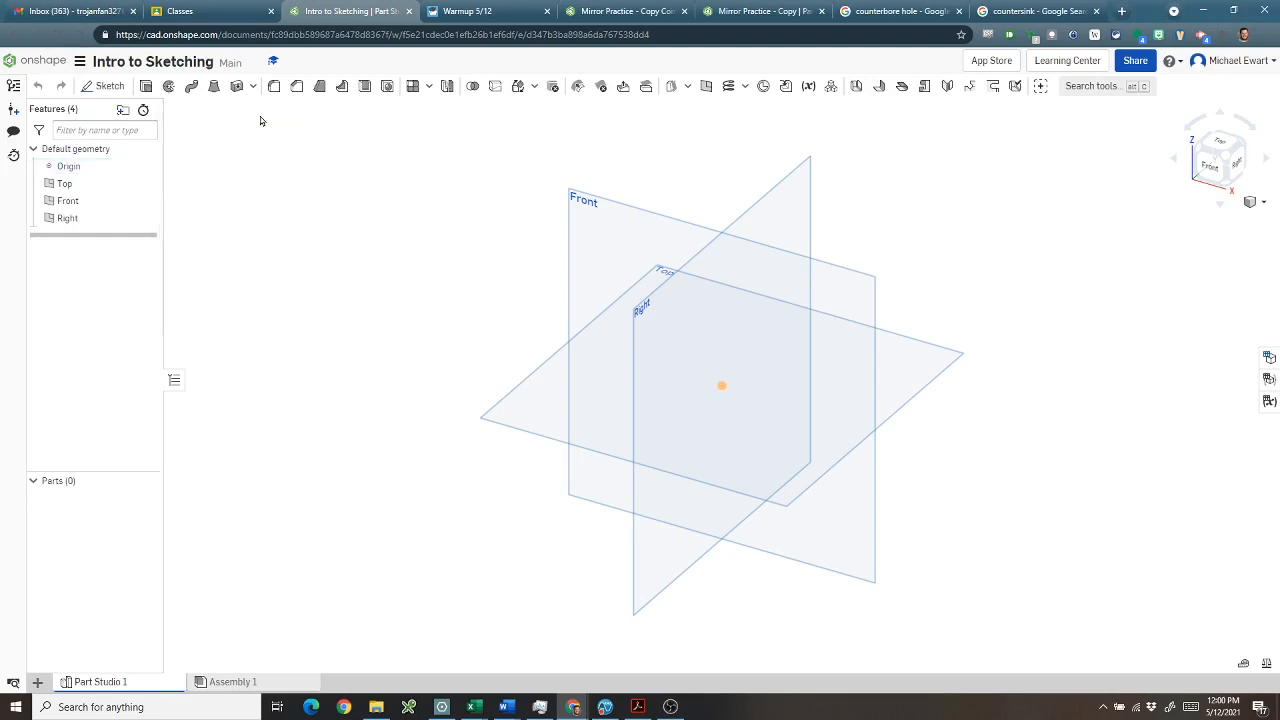
Start a sketch on the Front plane and consult the SolidProfessor dual lever exercise drawing
click(110, 86)
click(597, 222)
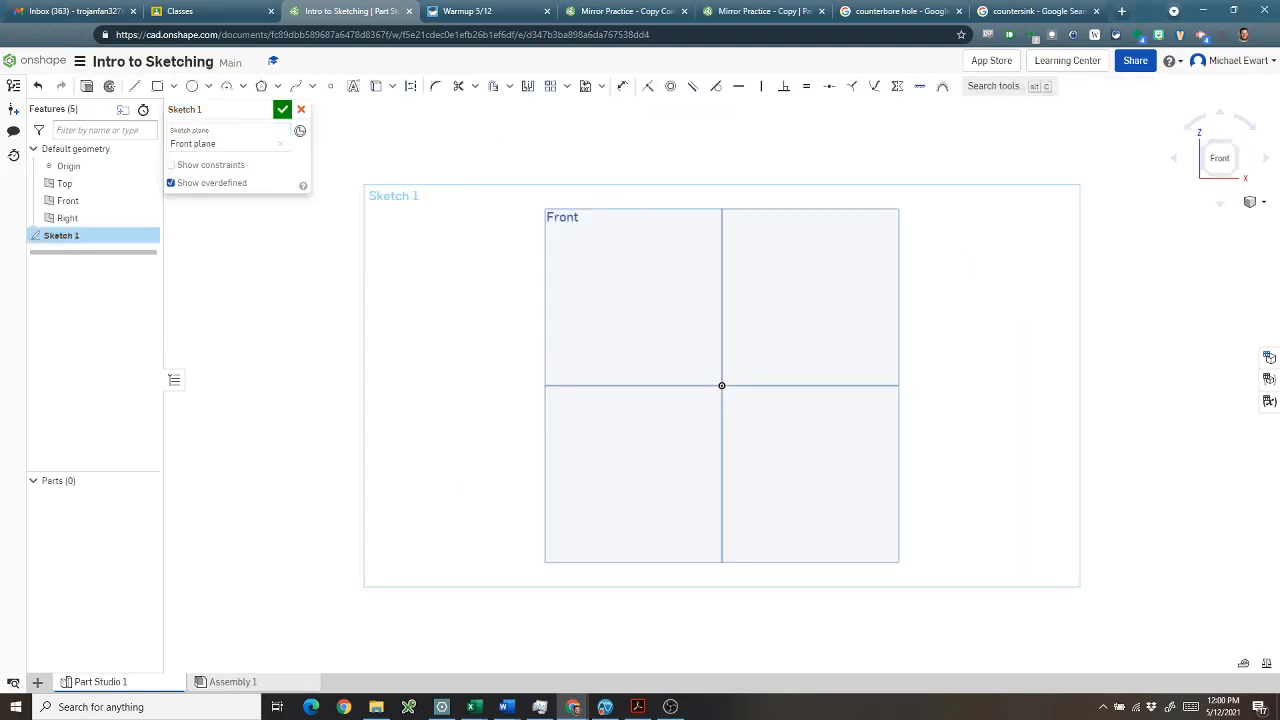
key(alt+Tab)
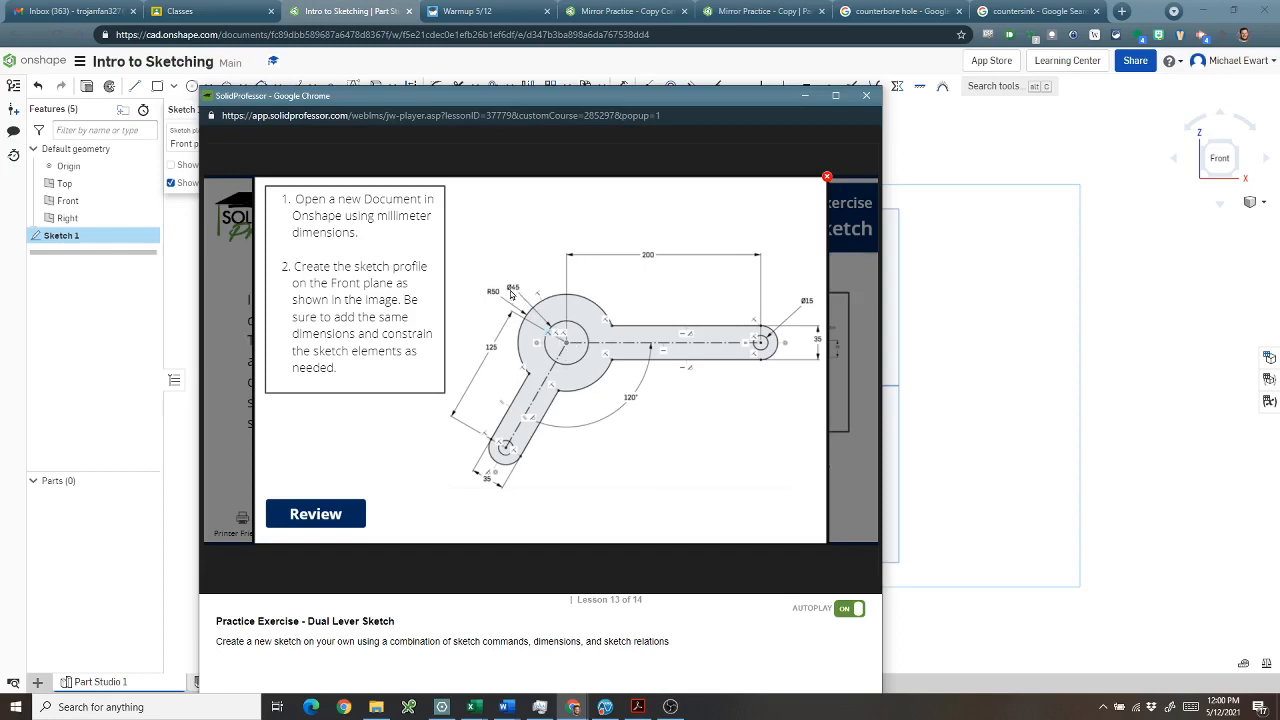
drag(473, 100, 0, 104)
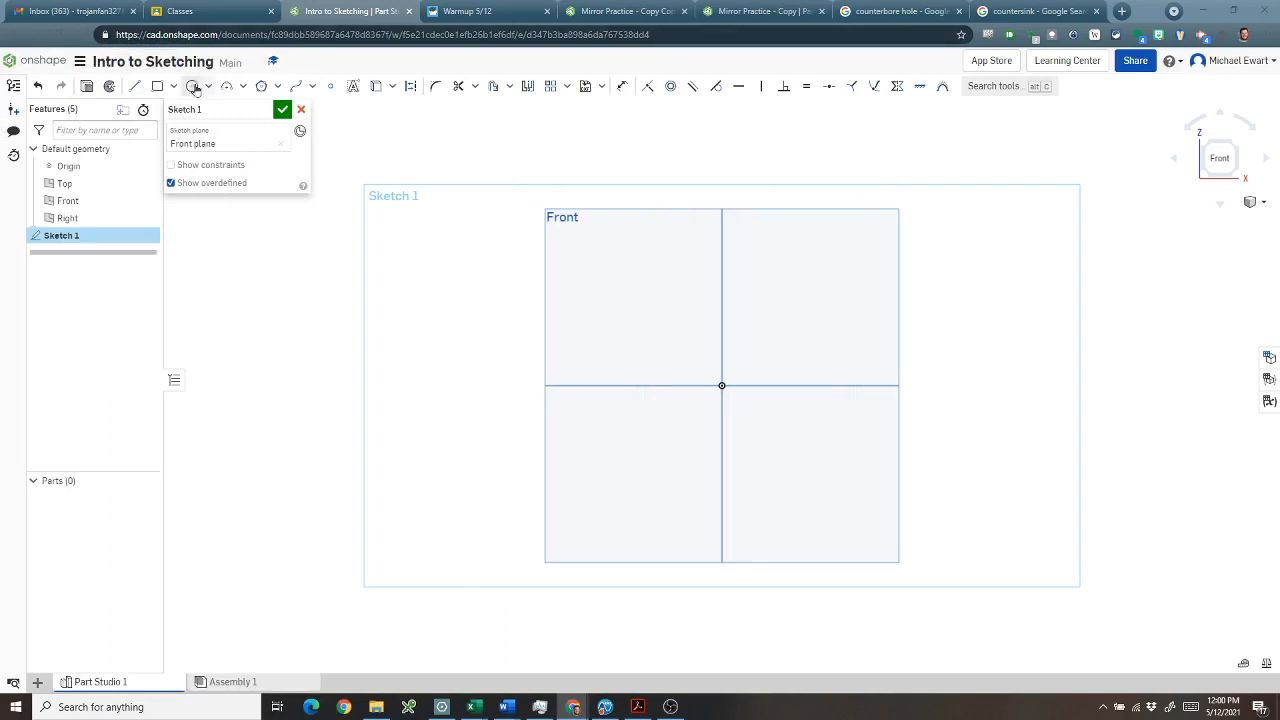
Draw a circle centred on the origin with a diameter of 45 mm
click(192, 86)
click(721, 386)
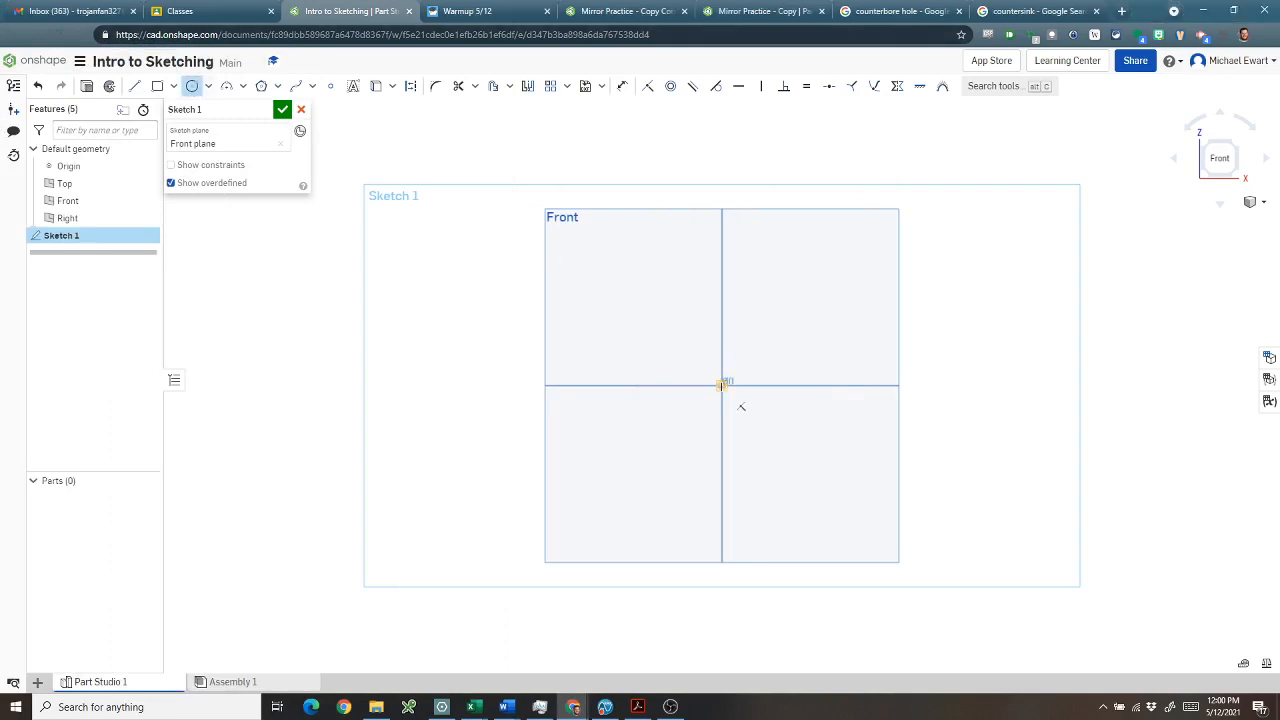
click(686, 340)
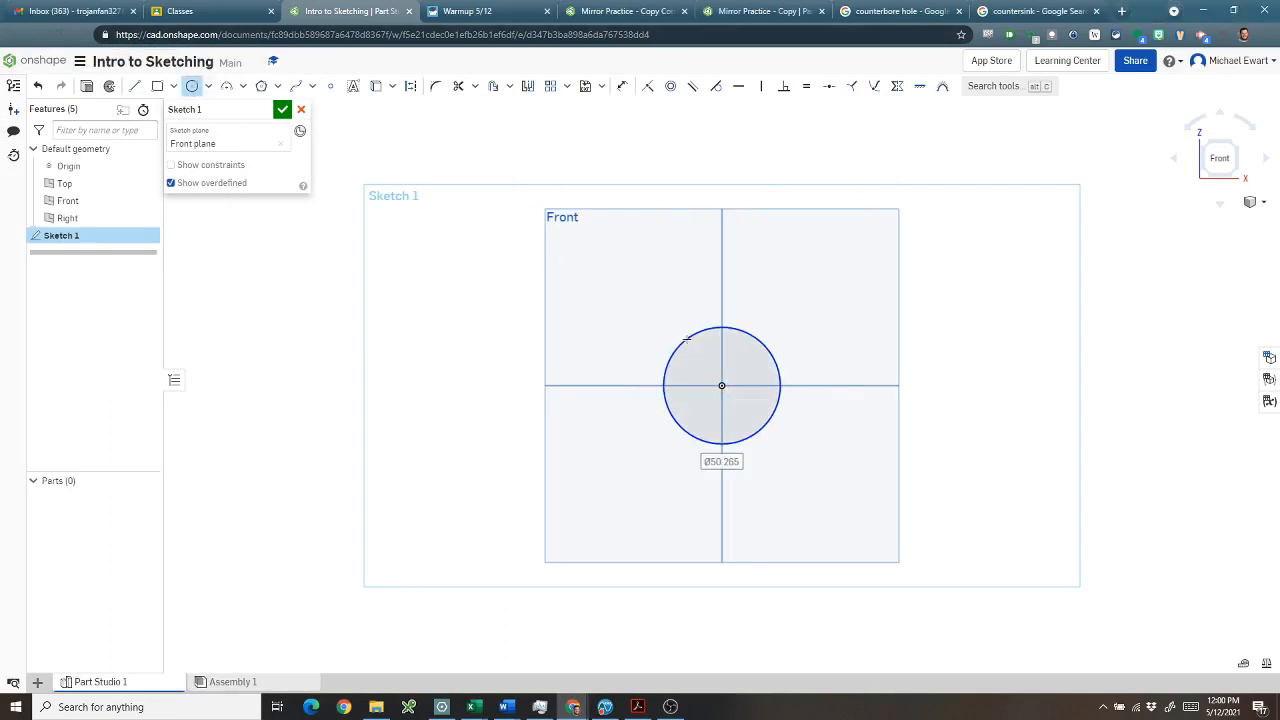
text(45)
key(Return)
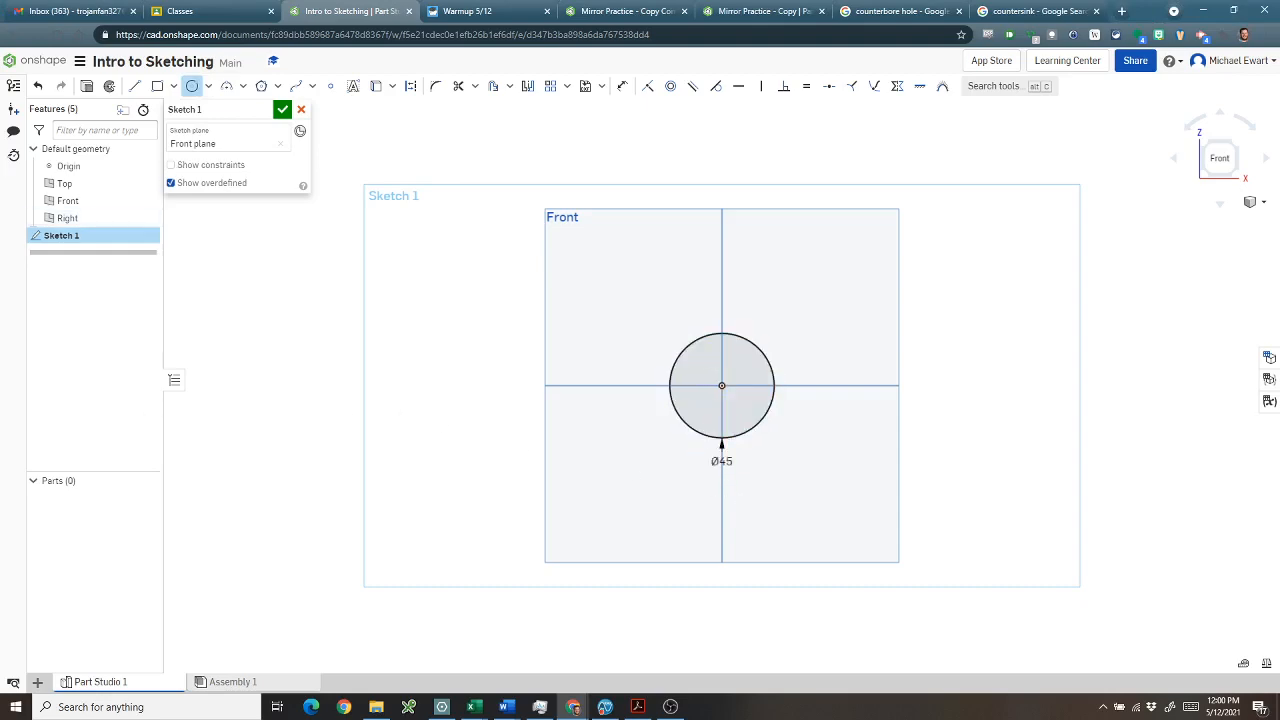
Check the exercise drawing and draw a horizontal construction line 200 mm long from the origin to the right
key(alt+Tab)
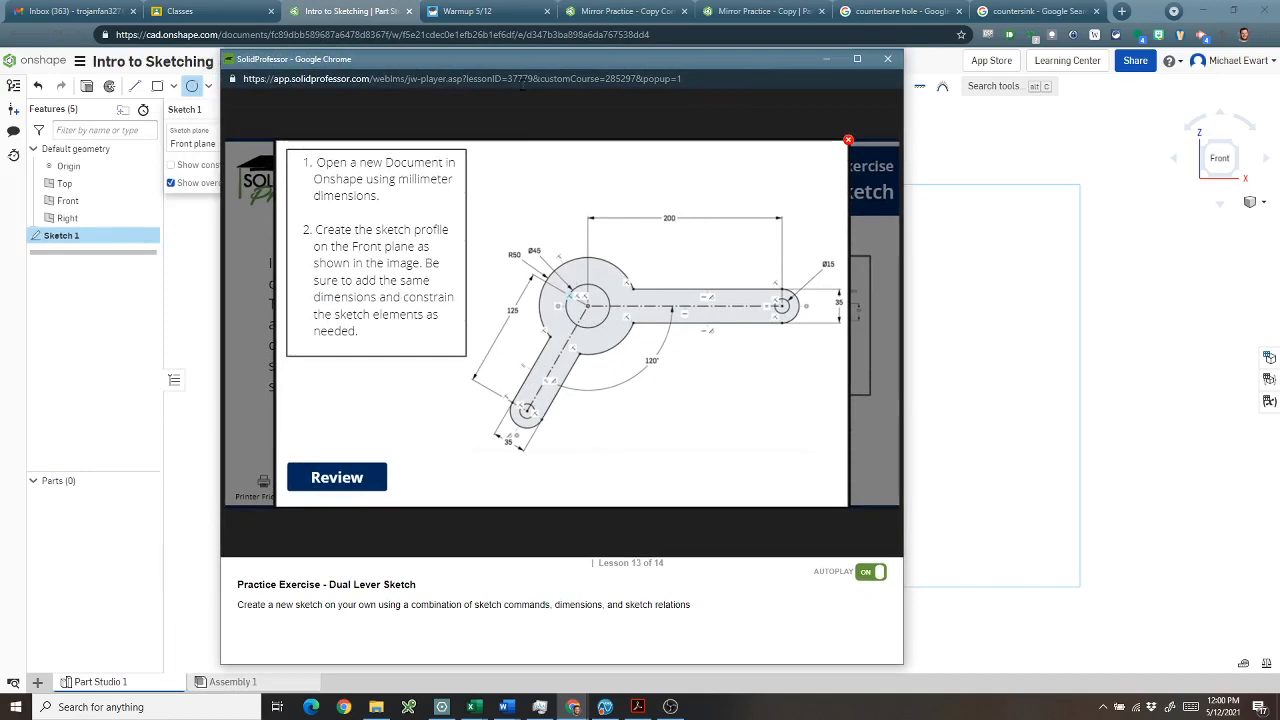
key(alt+Tab)
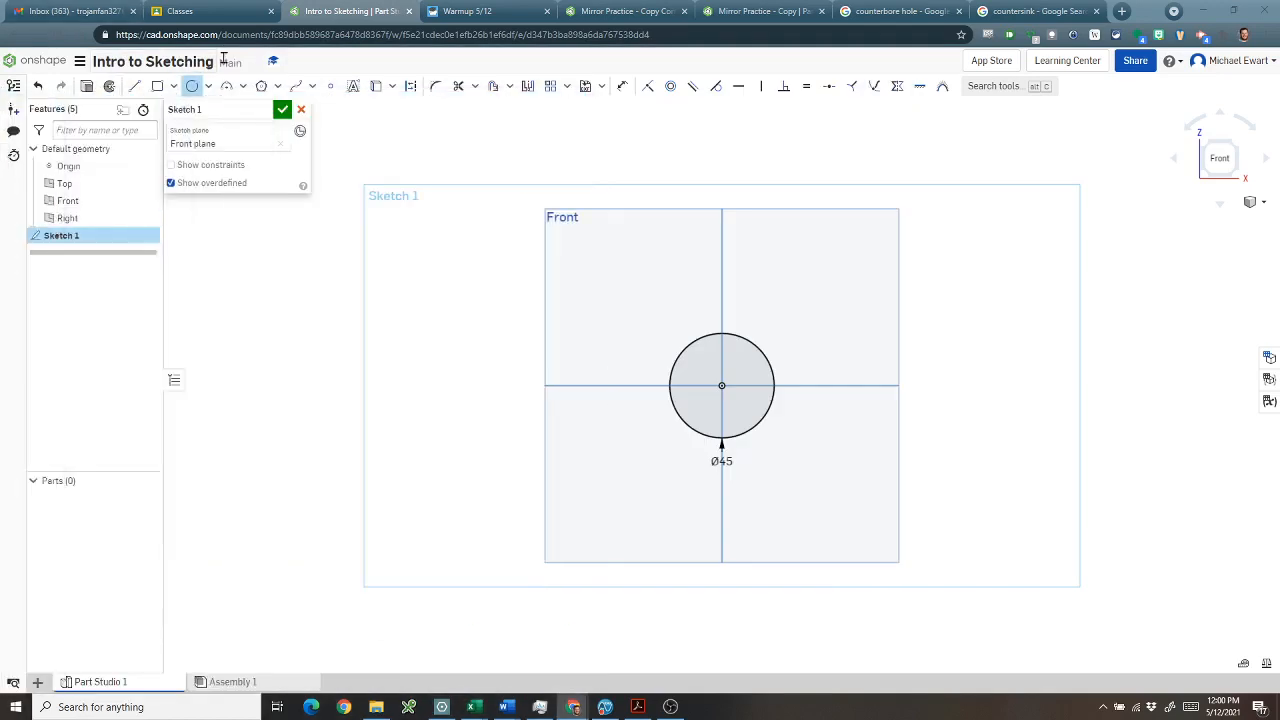
click(134, 87)
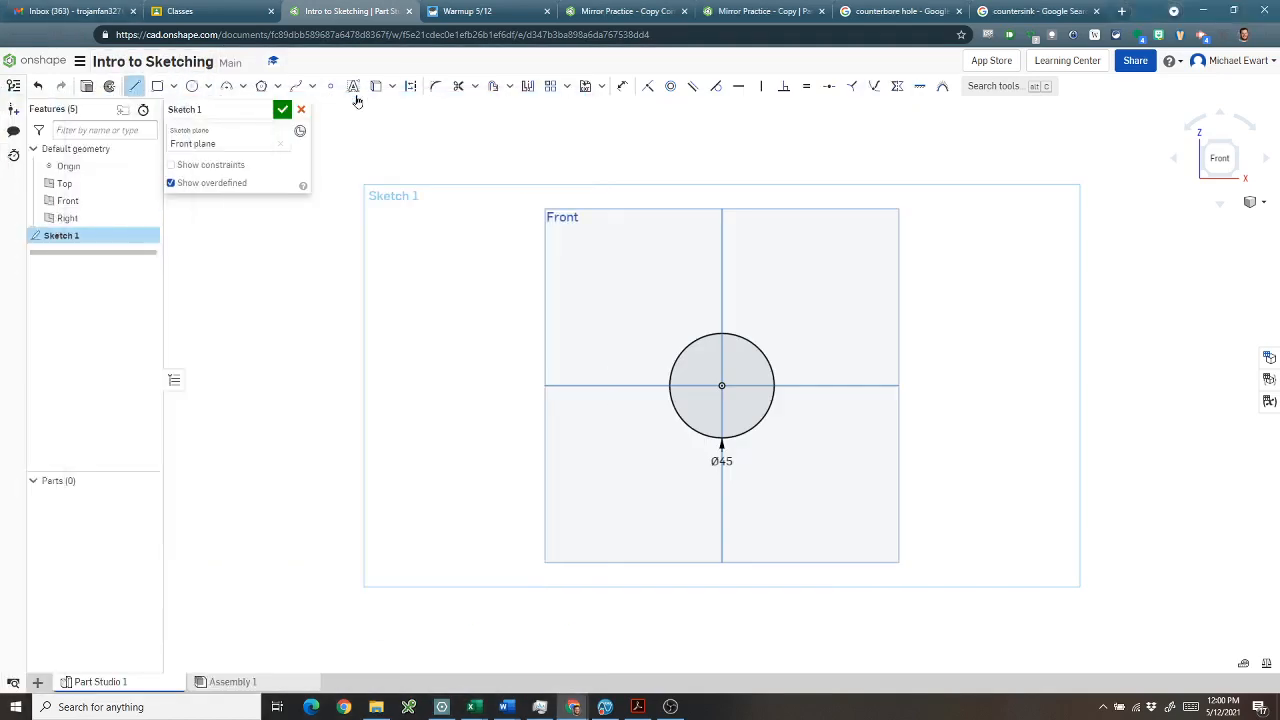
click(410, 90)
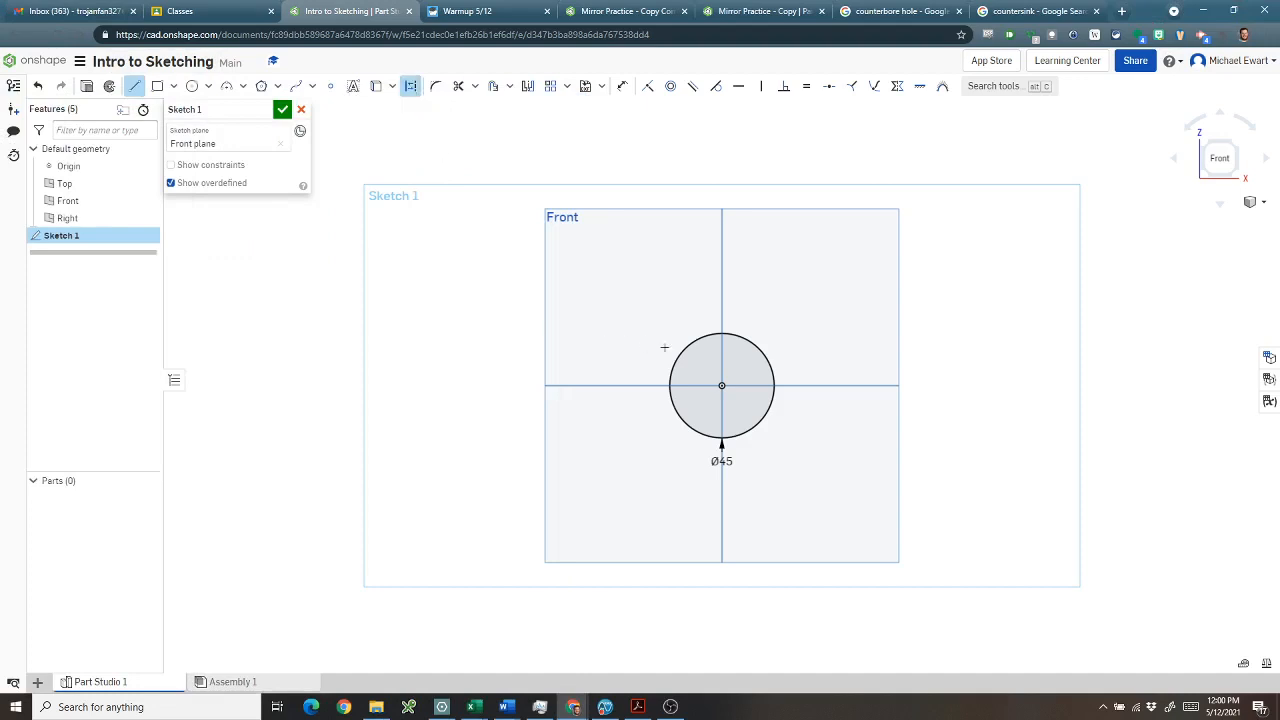
click(721, 385)
text(200)
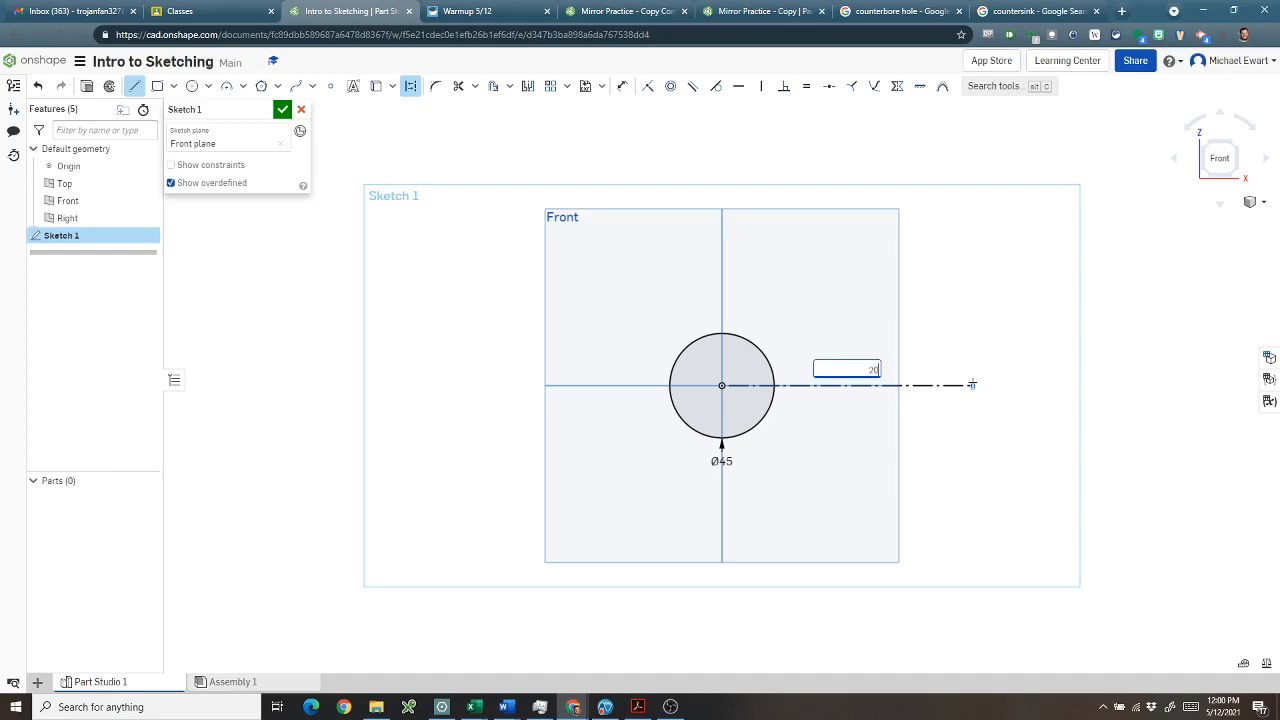
key(Return)
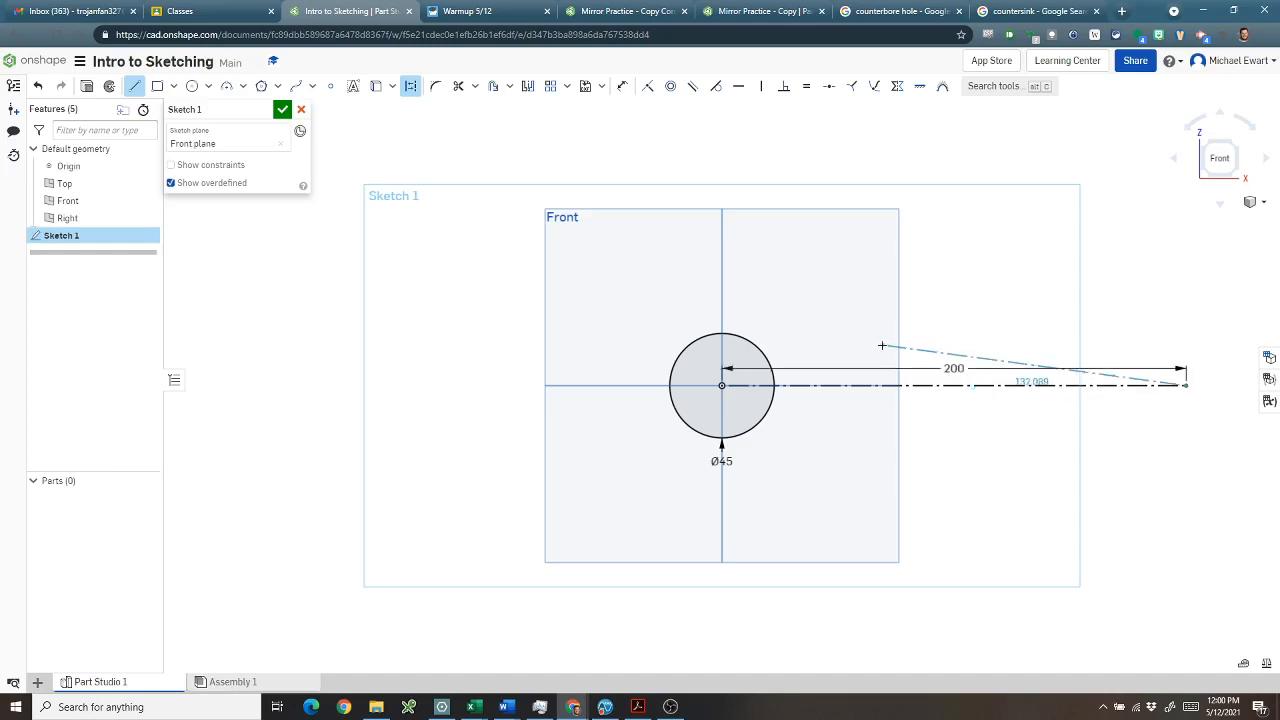
key(Escape)
Draw a 125 mm construction line from the origin down to the left and place its dimension on the line's upper-left side
click(134, 86)
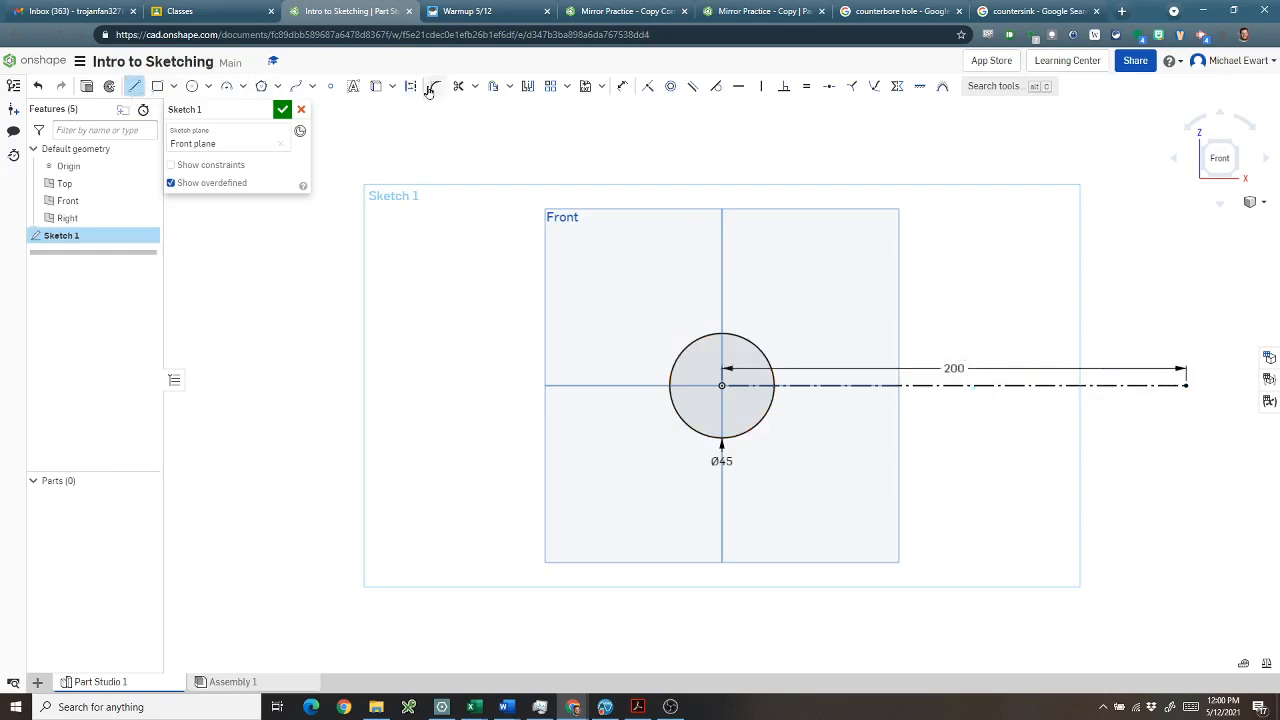
click(410, 86)
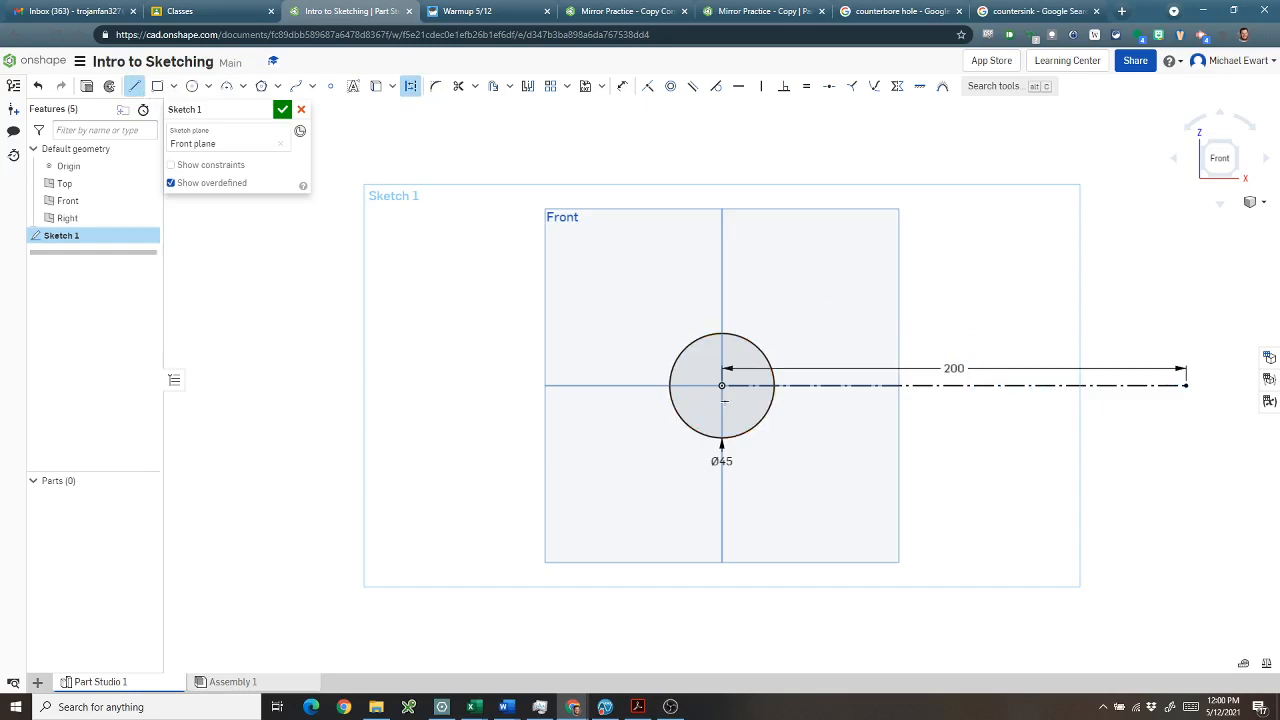
click(722, 386)
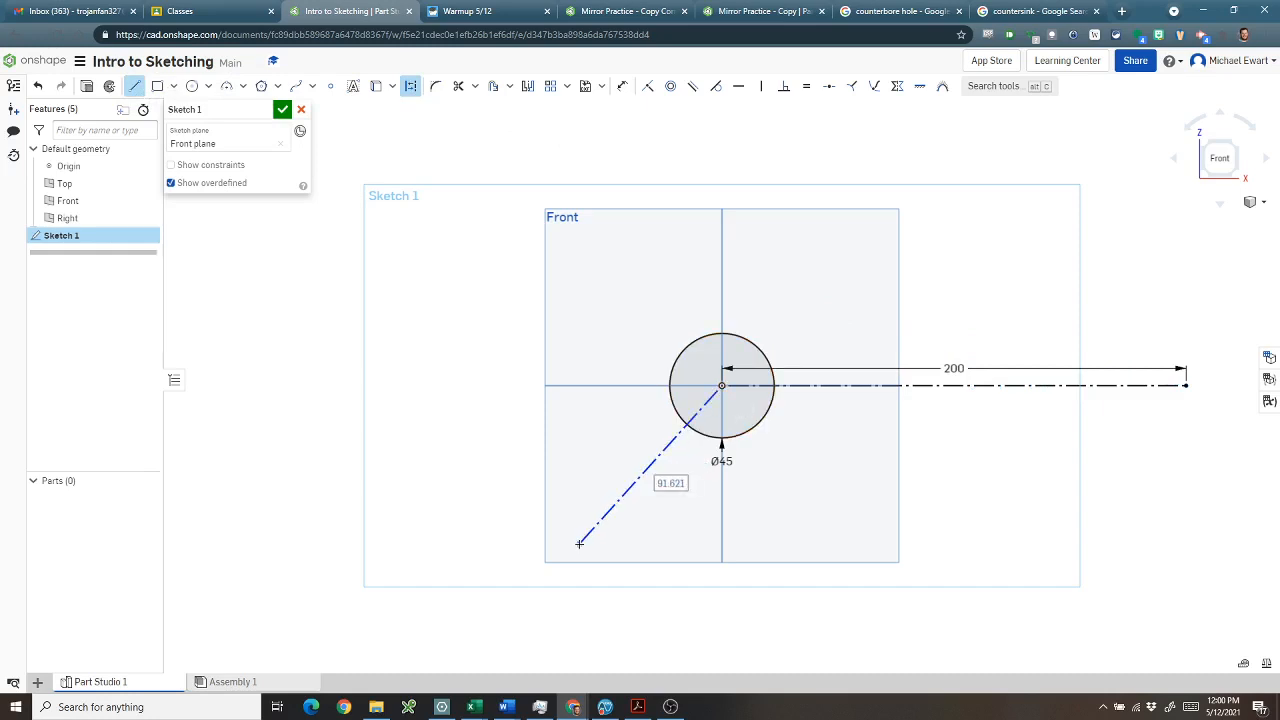
text(125)
key(Return)
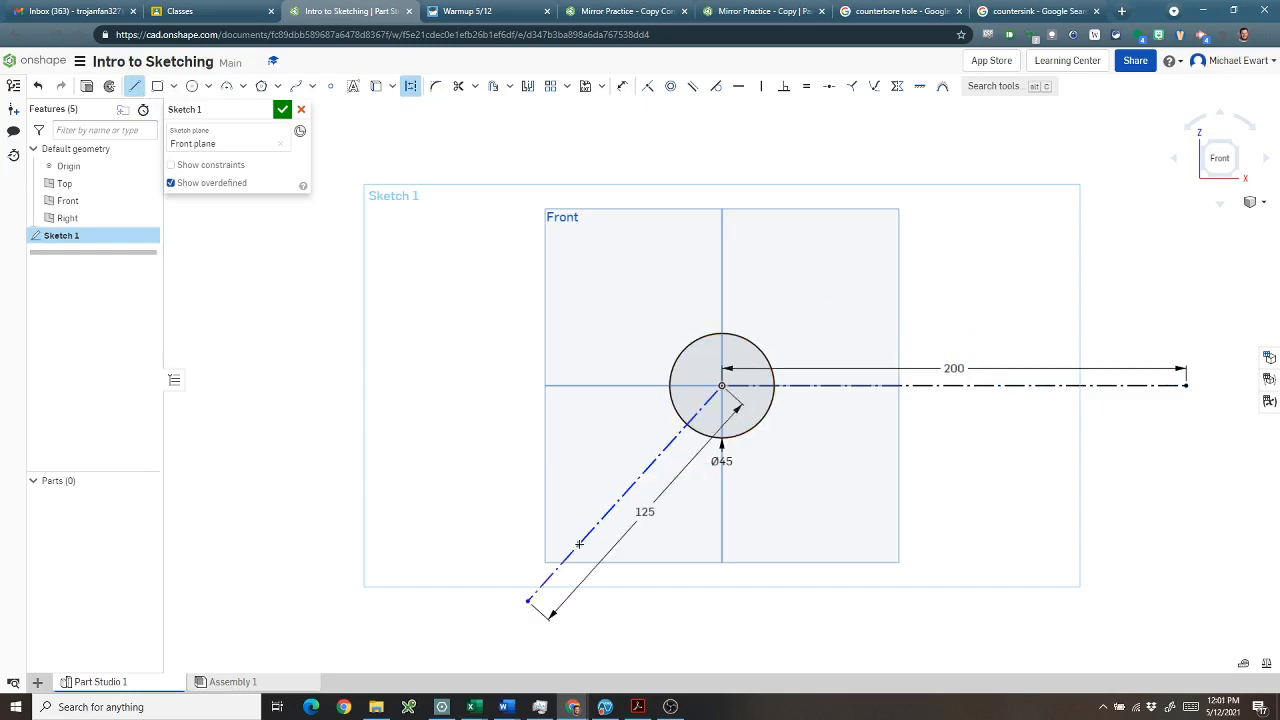
key(Escape)
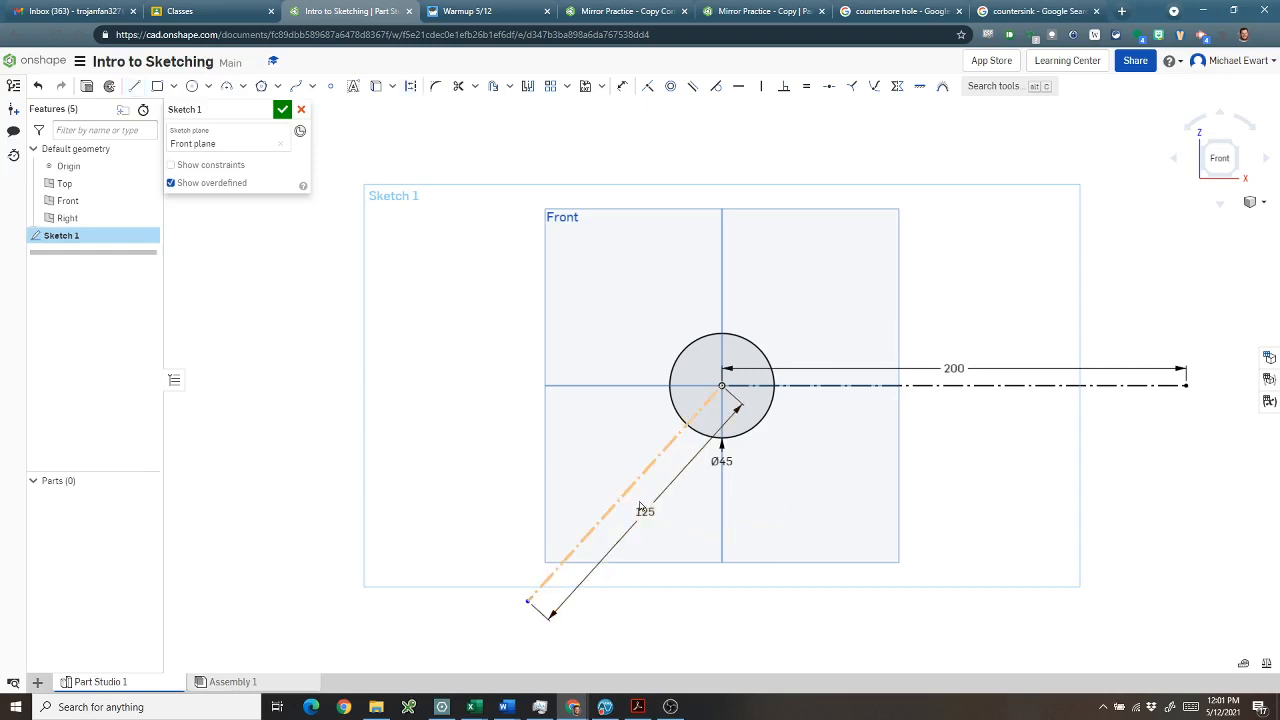
drag(644, 509, 604, 482)
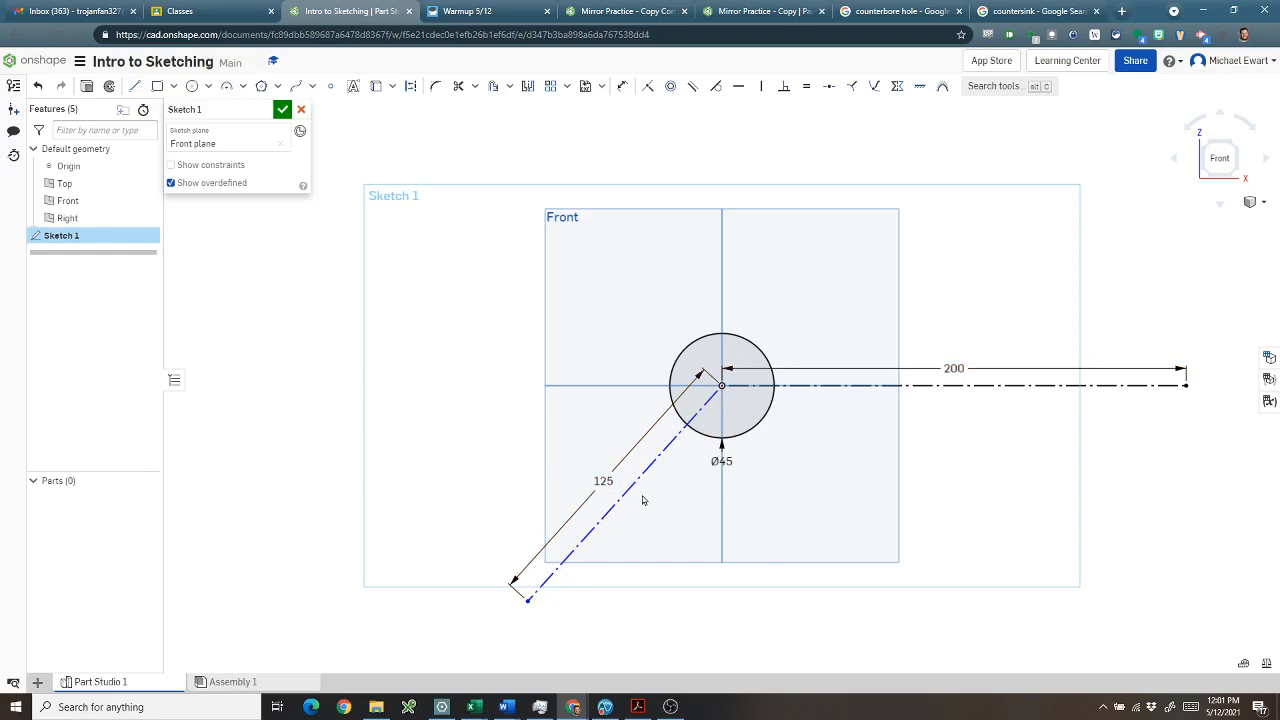
Consult the exercise drawing and dimension the angle between the two construction lines as 120°
key(alt+Tab)
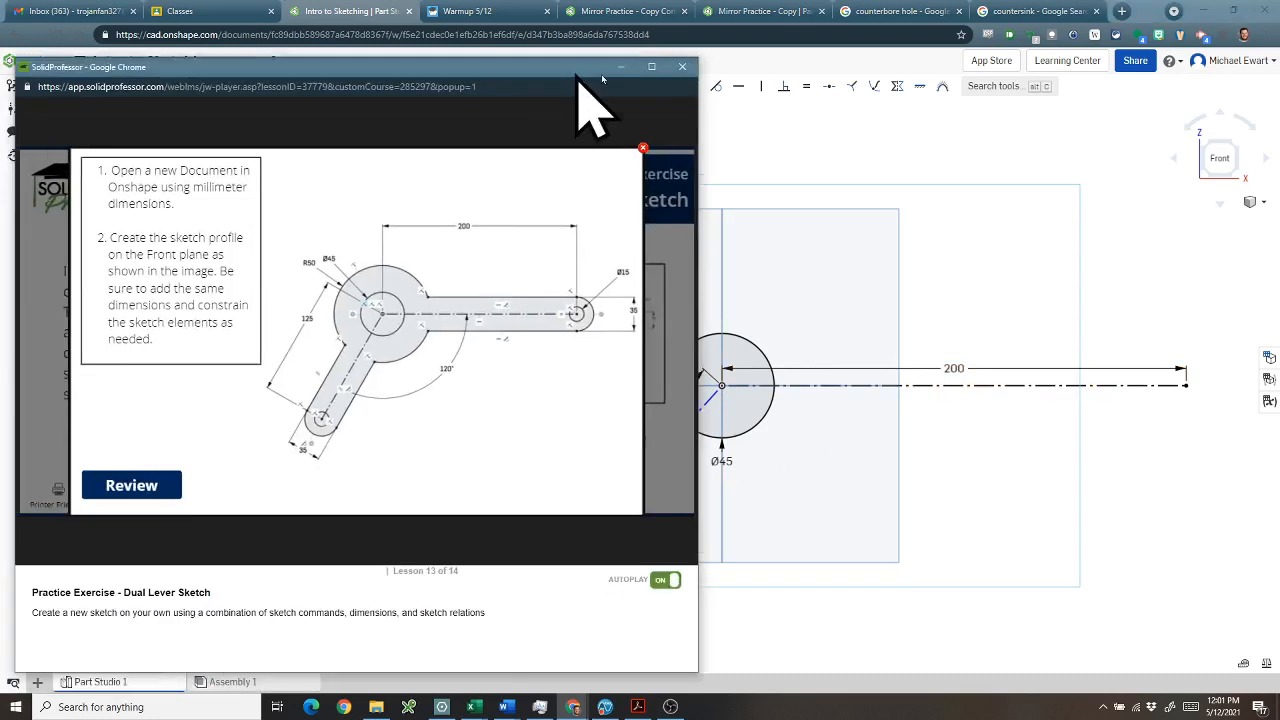
drag(603, 68, 734, 65)
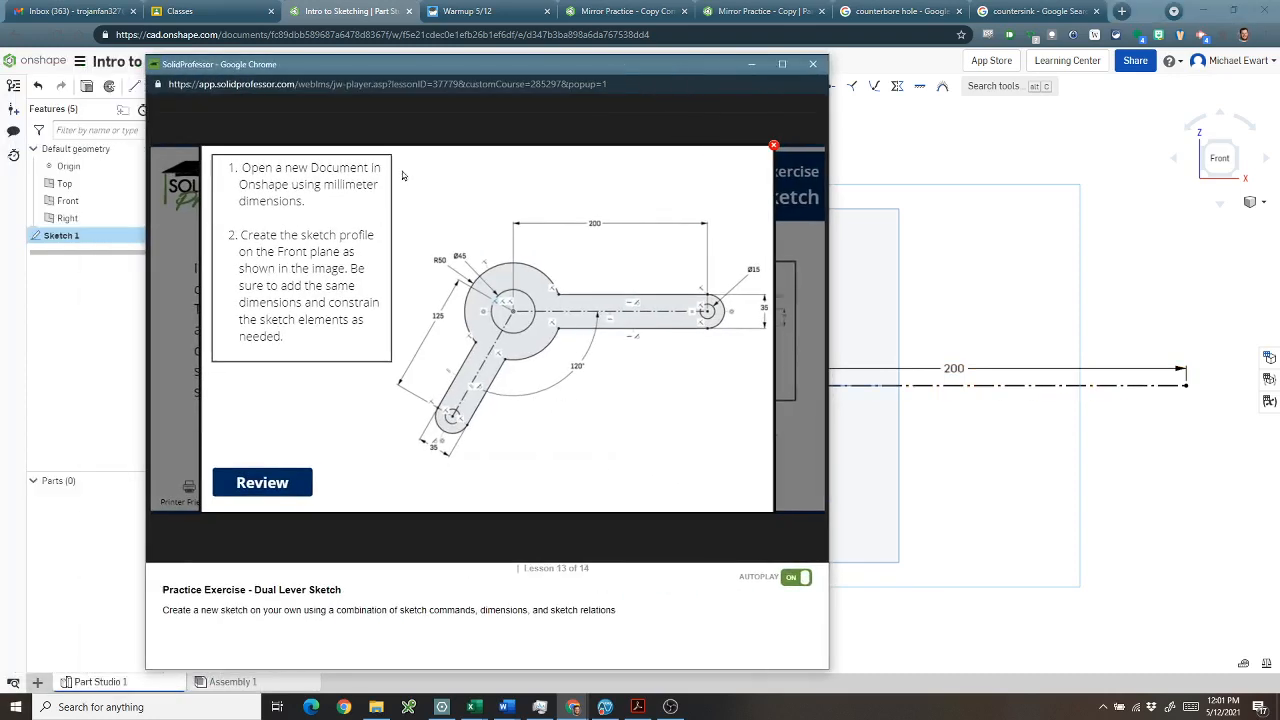
drag(443, 66, 0, 130)
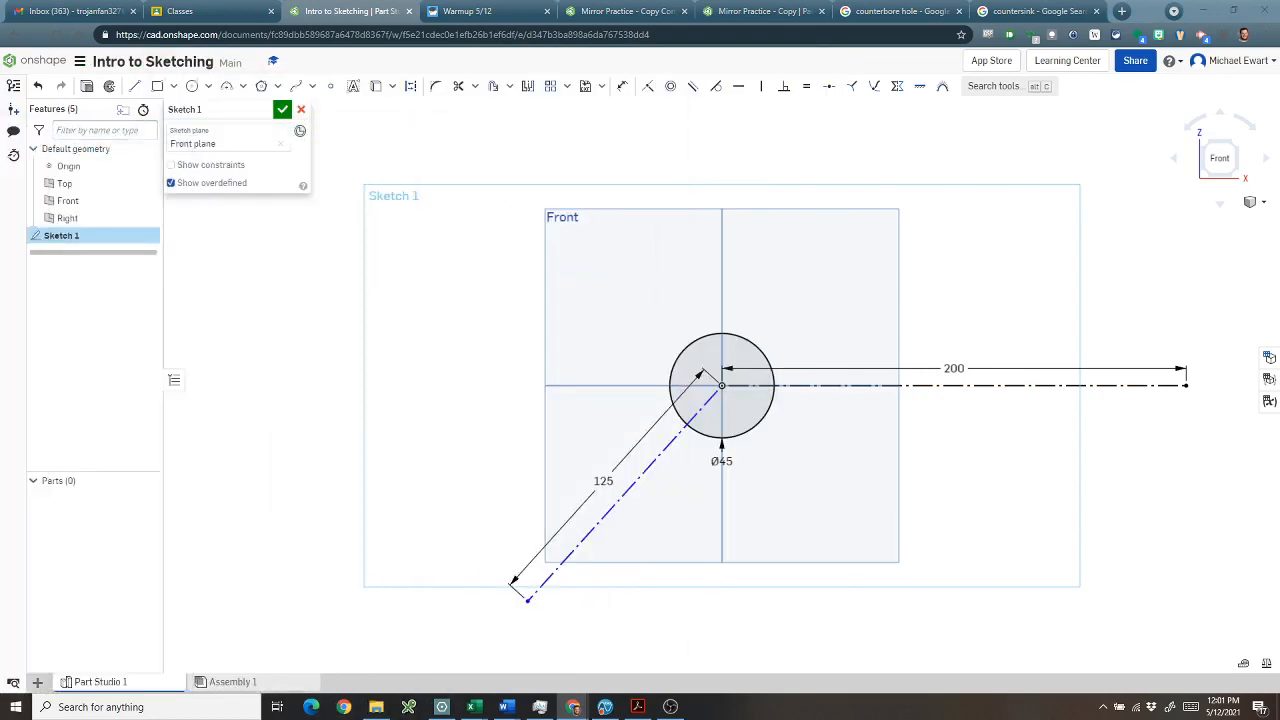
click(622, 86)
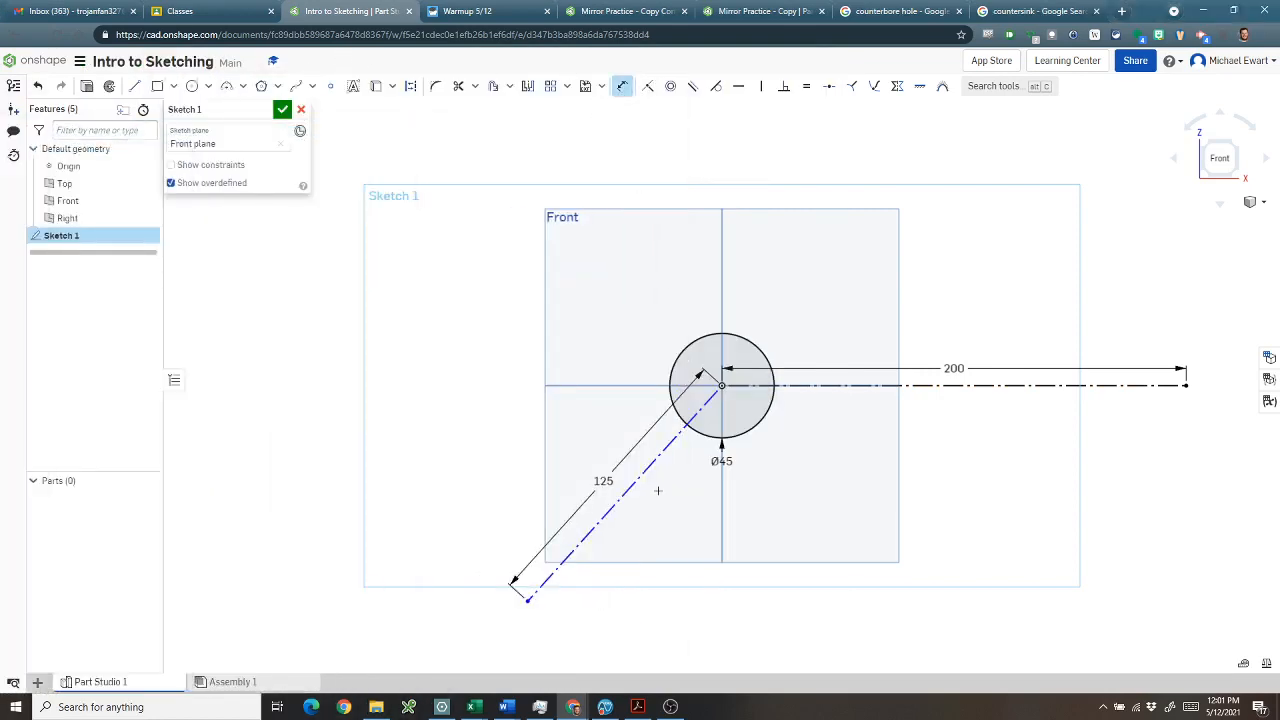
click(663, 459)
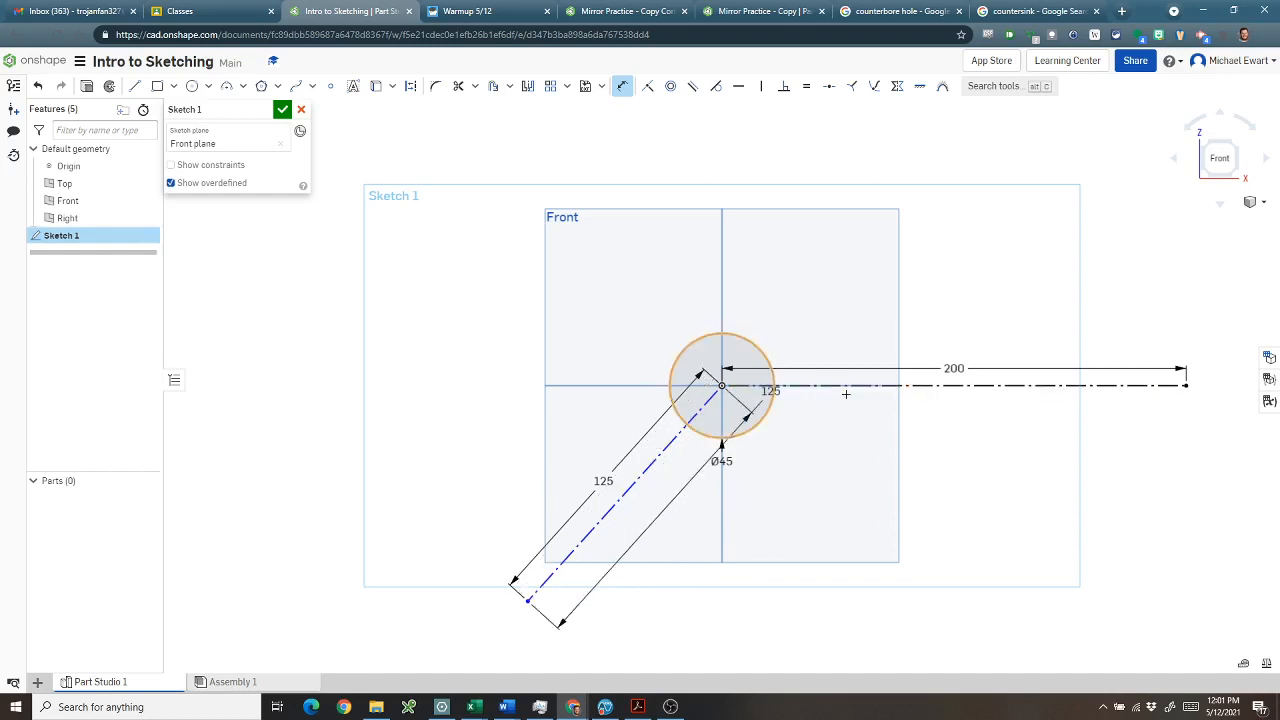
click(868, 385)
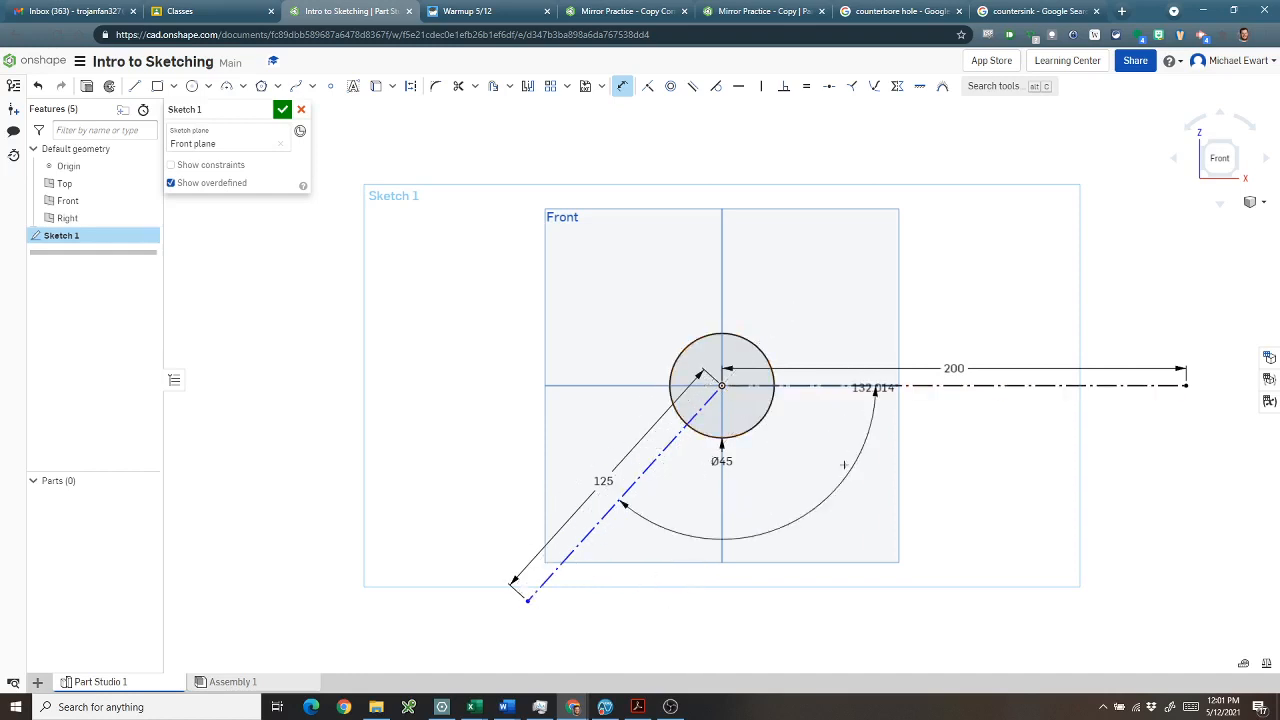
click(757, 506)
text(1)
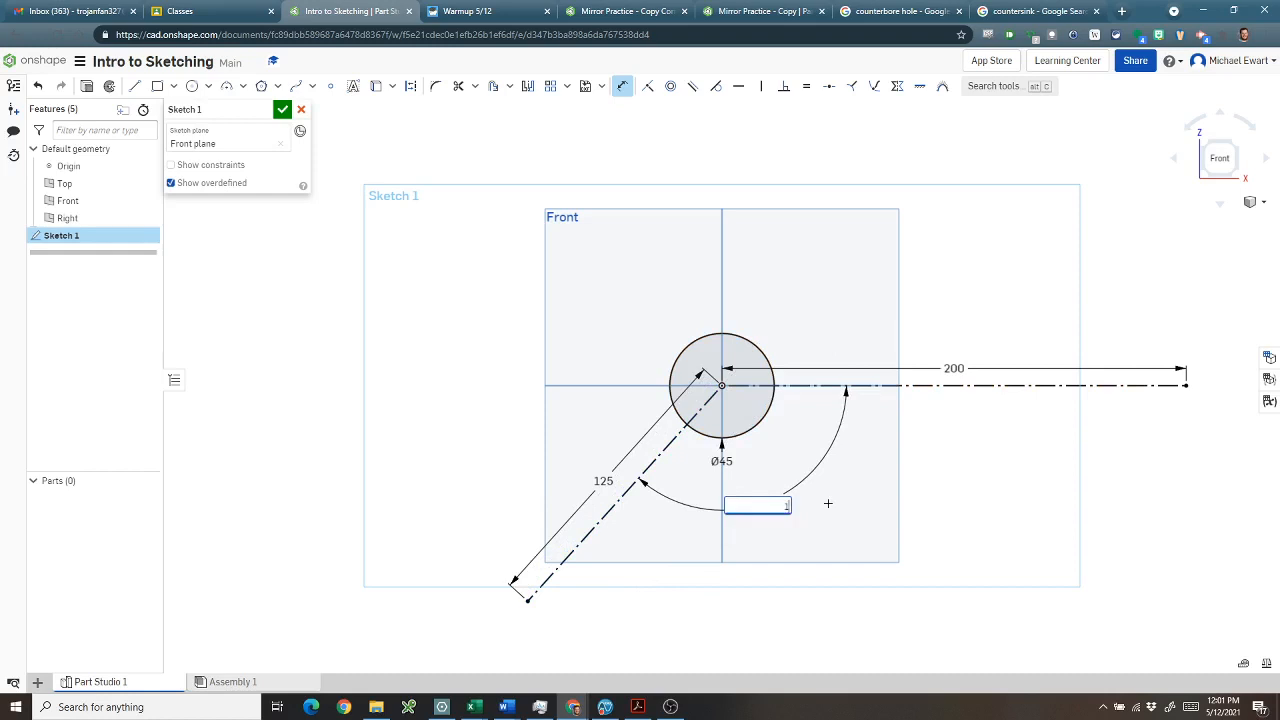
text(20)
key(Return)
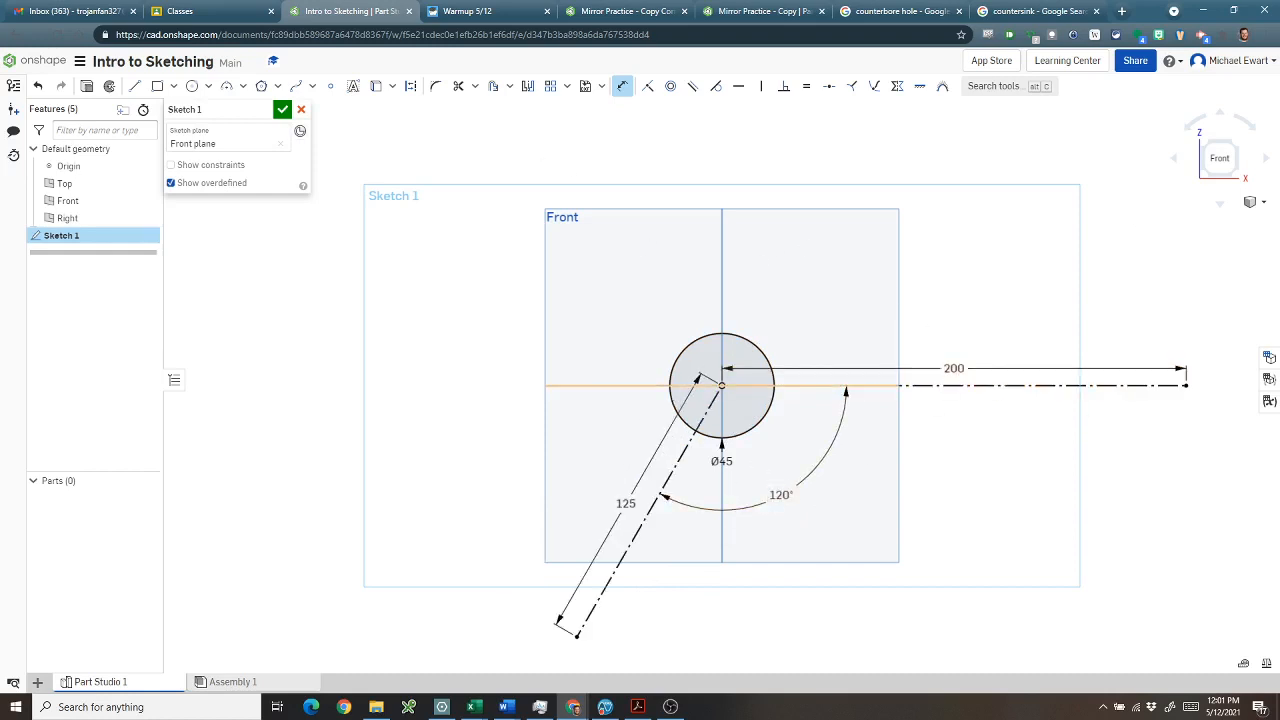
Check the exercise drawing and add a 15 mm diameter circle at the outer end of the horizontal construction line
drag(0, 104, 590, 112)
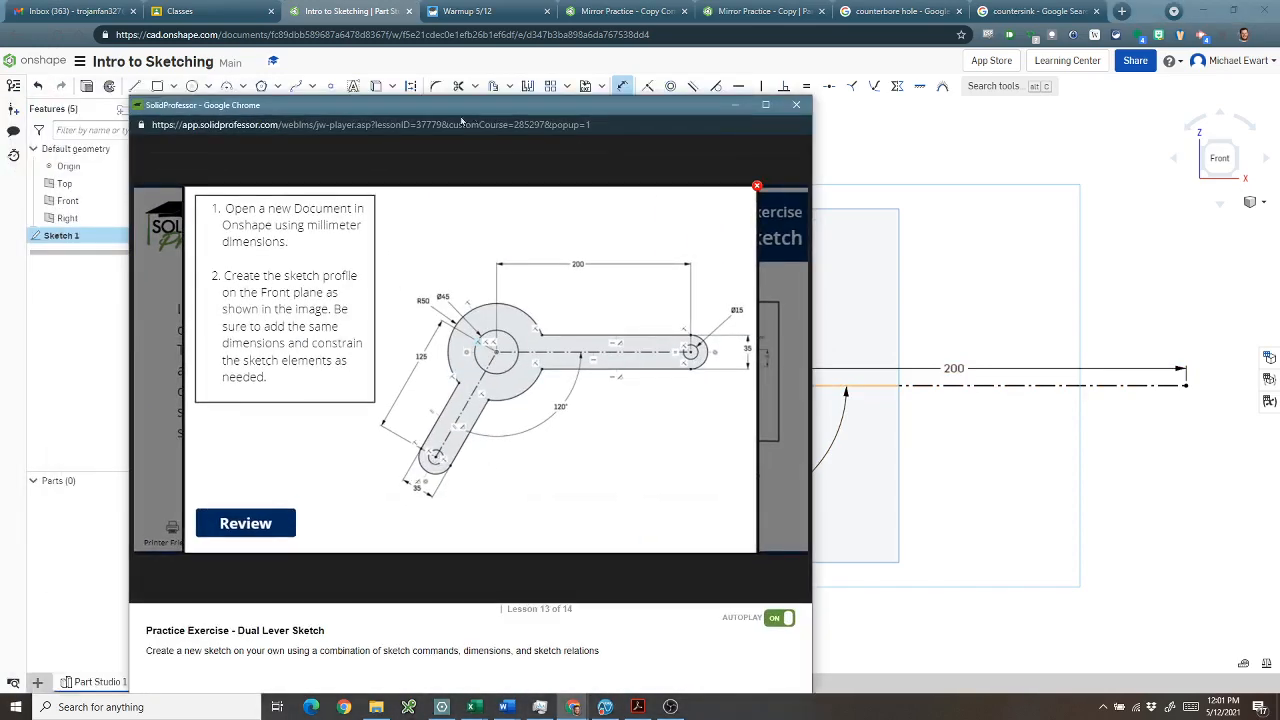
click(446, 64)
click(192, 87)
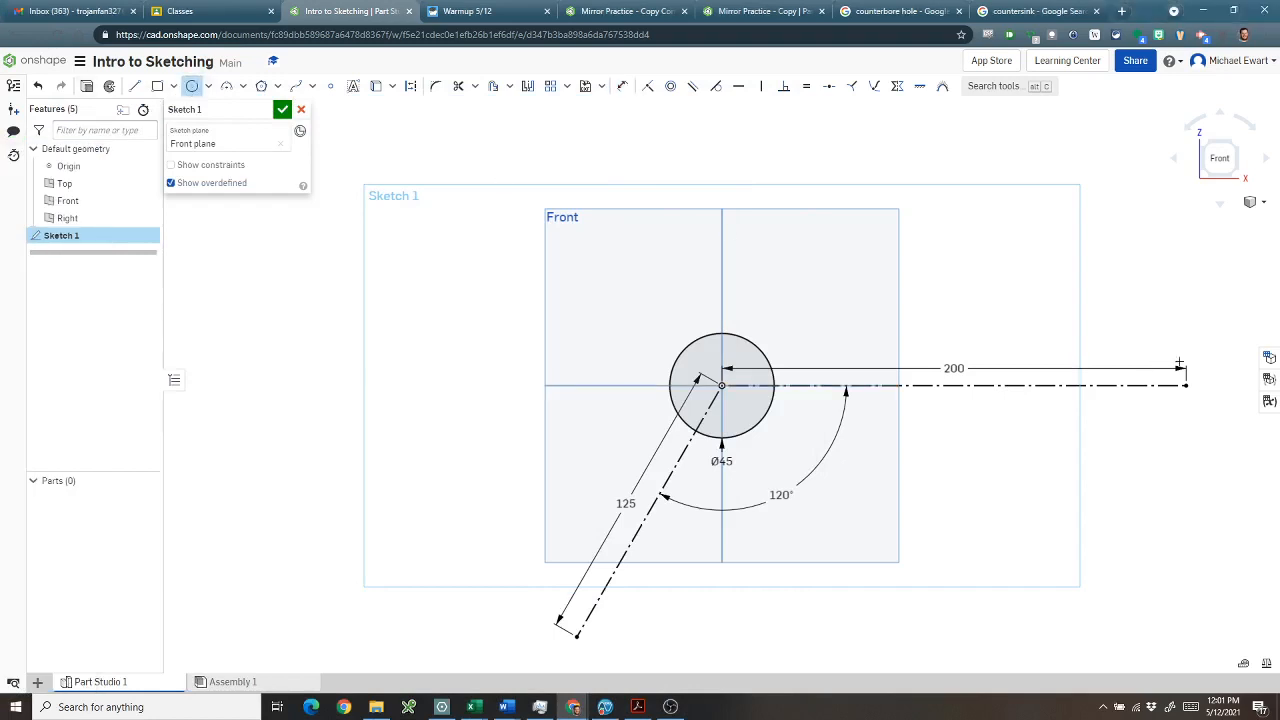
click(1186, 384)
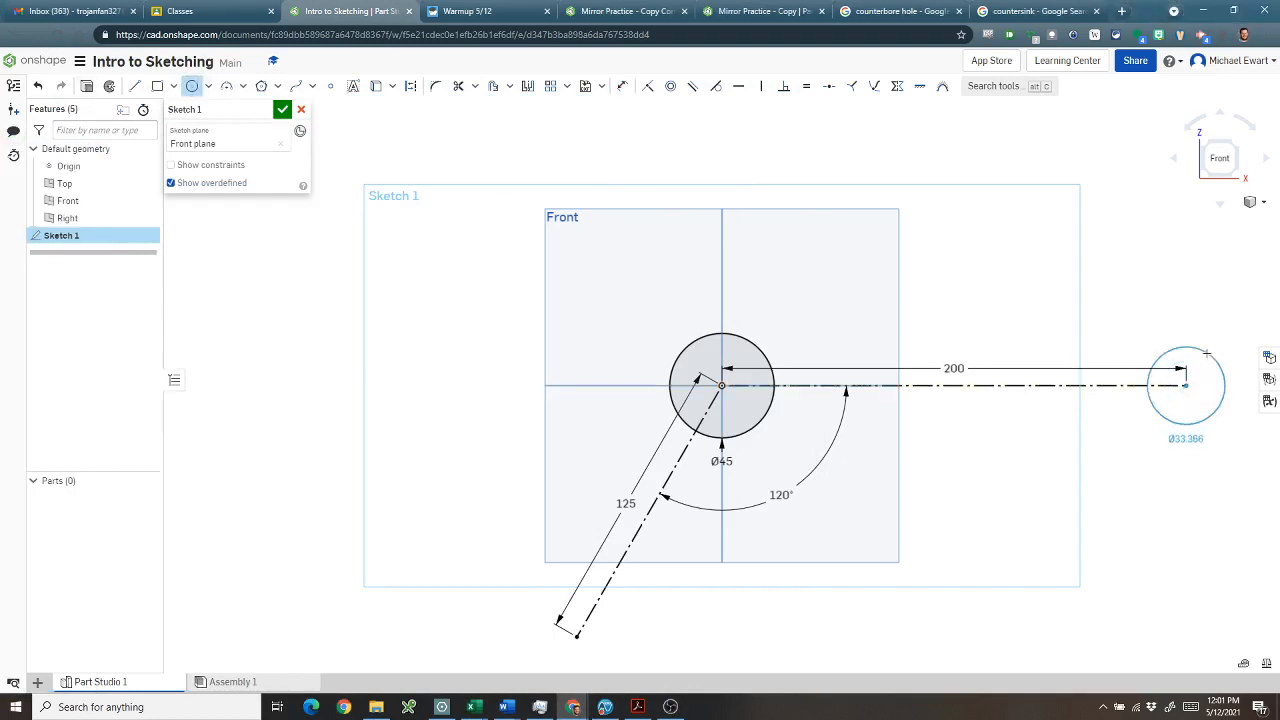
click(1204, 359)
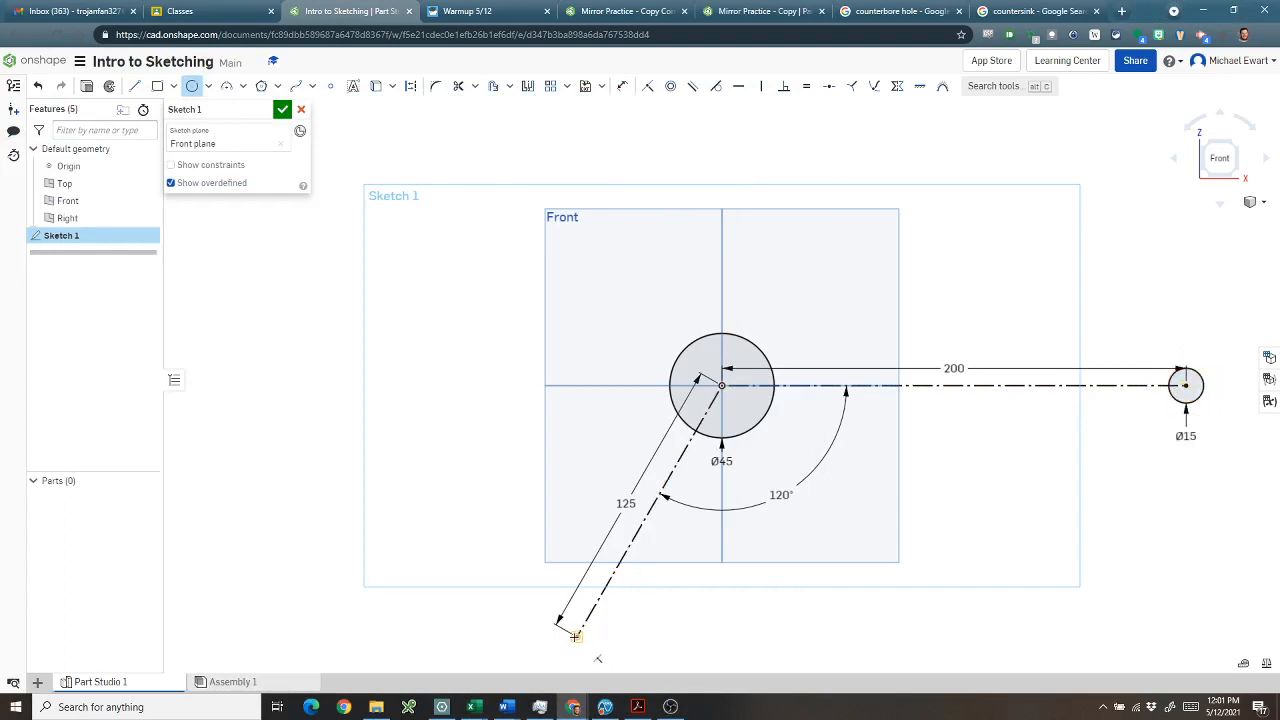
Add a 15 mm diameter circle centred on the lower end of the 125 mm construction line
click(576, 634)
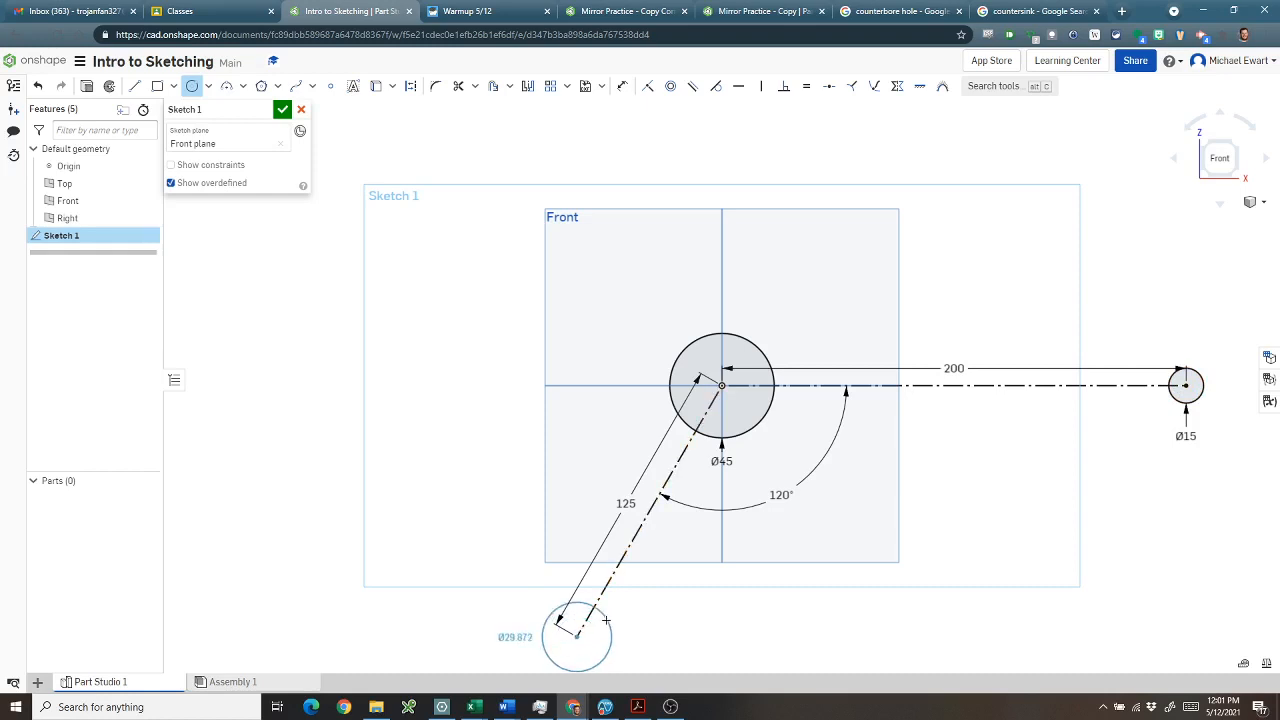
text(2)
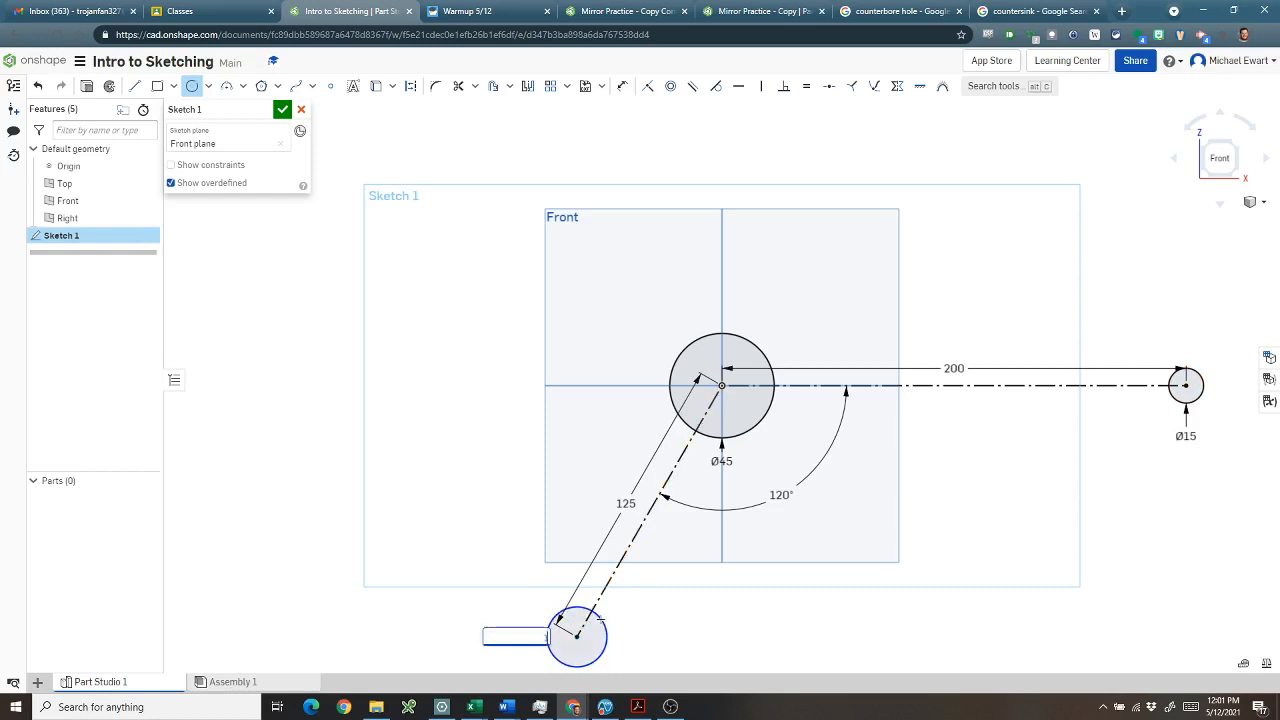
text(5)
key(Return)
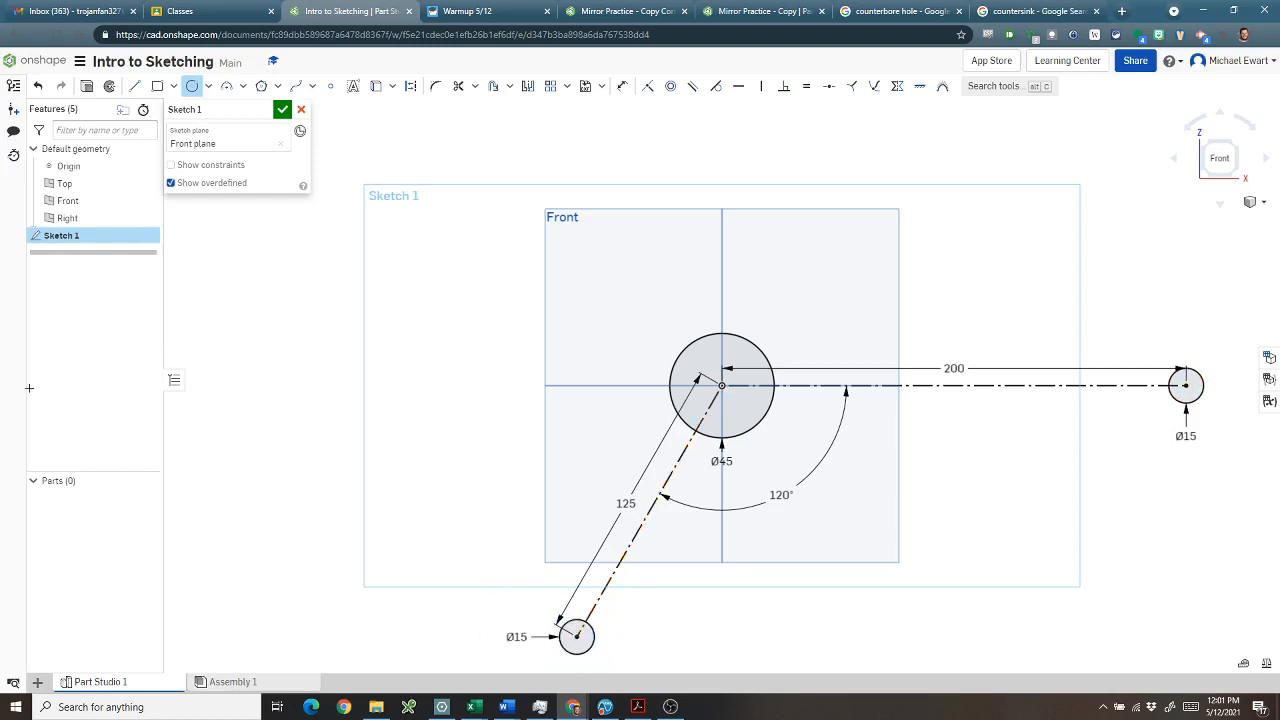
Consult the exercise drawing and add a 100 mm diameter circle centred on the origin
drag(0, 120, 649, 97)
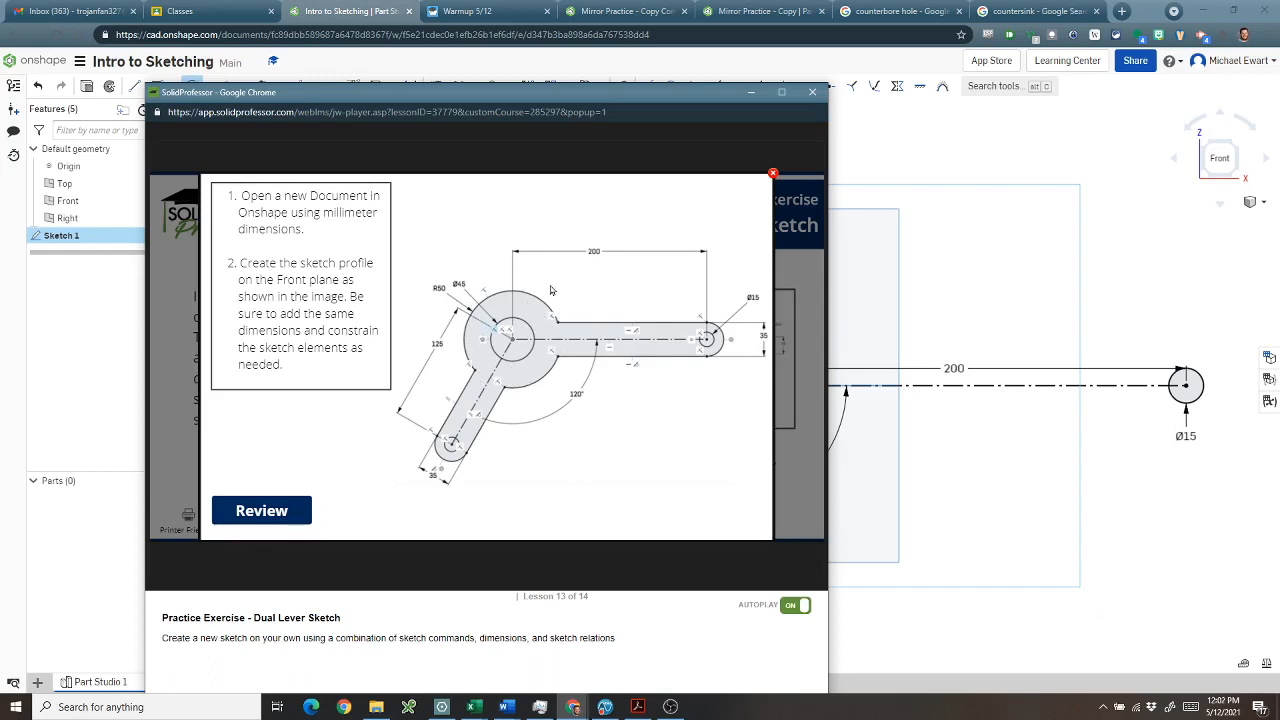
drag(535, 101, 0, 104)
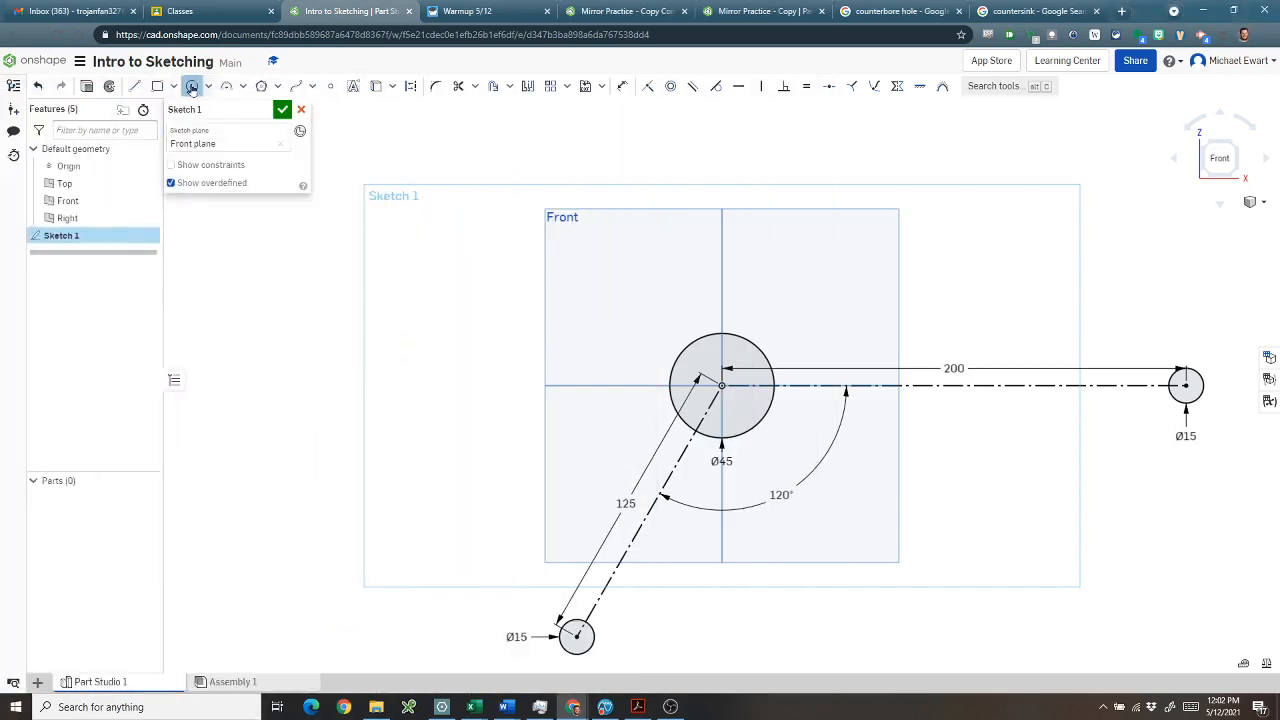
key(Escape)
click(723, 387)
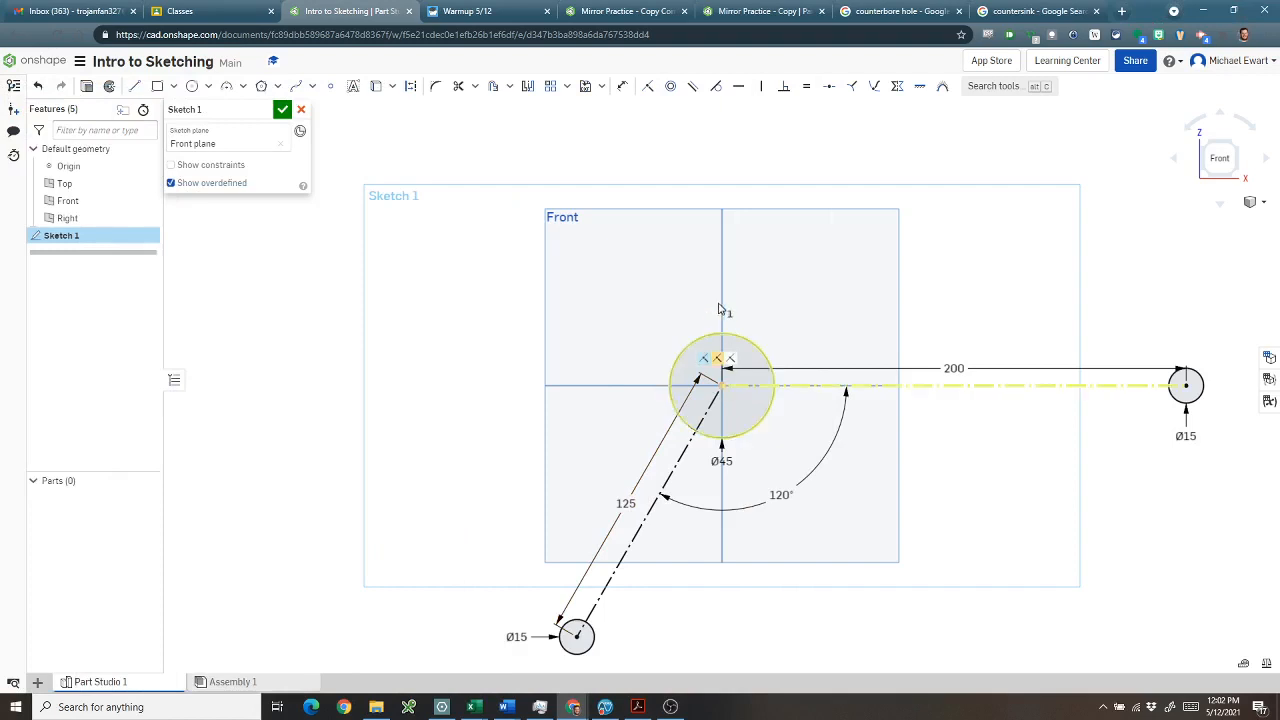
click(192, 86)
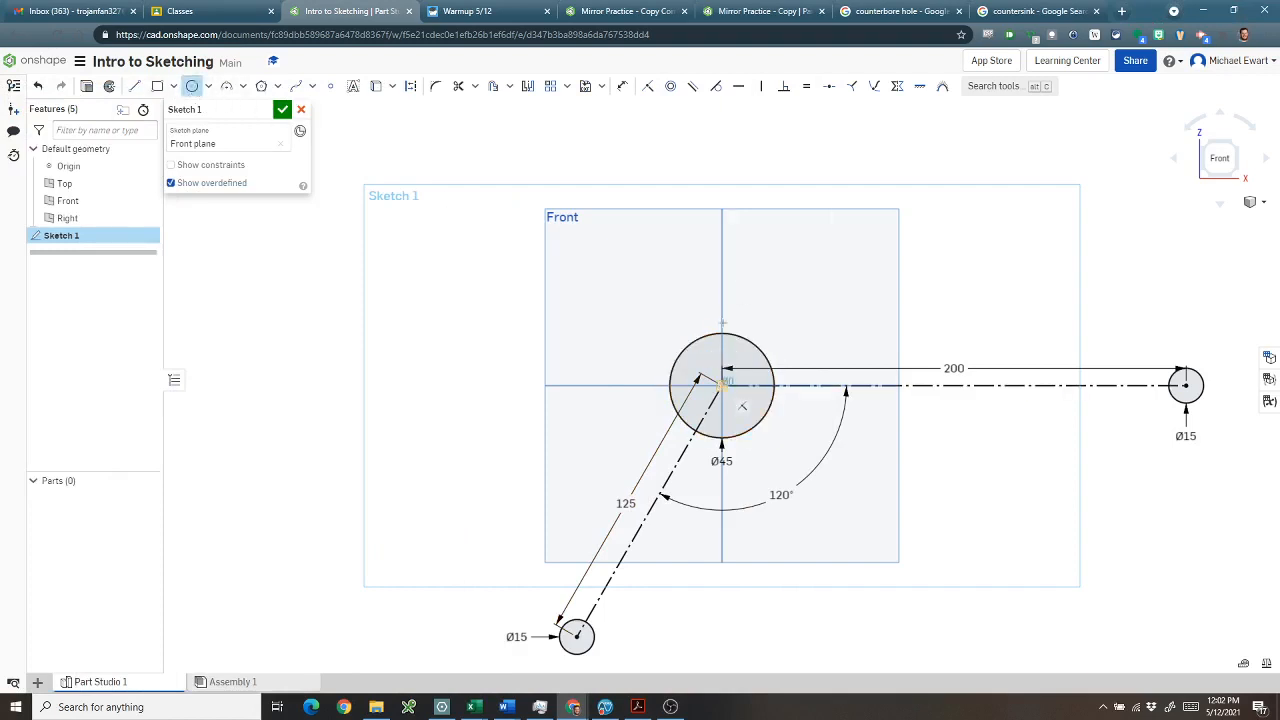
click(721, 385)
click(720, 308)
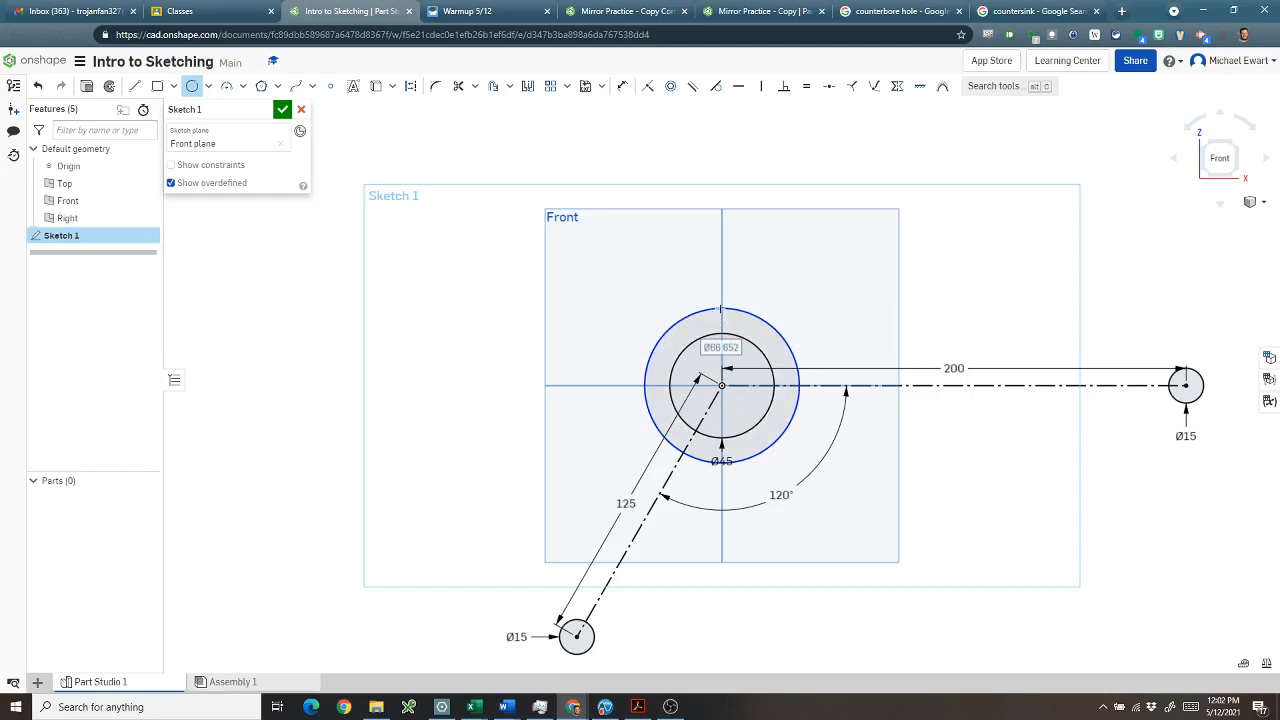
text(100)
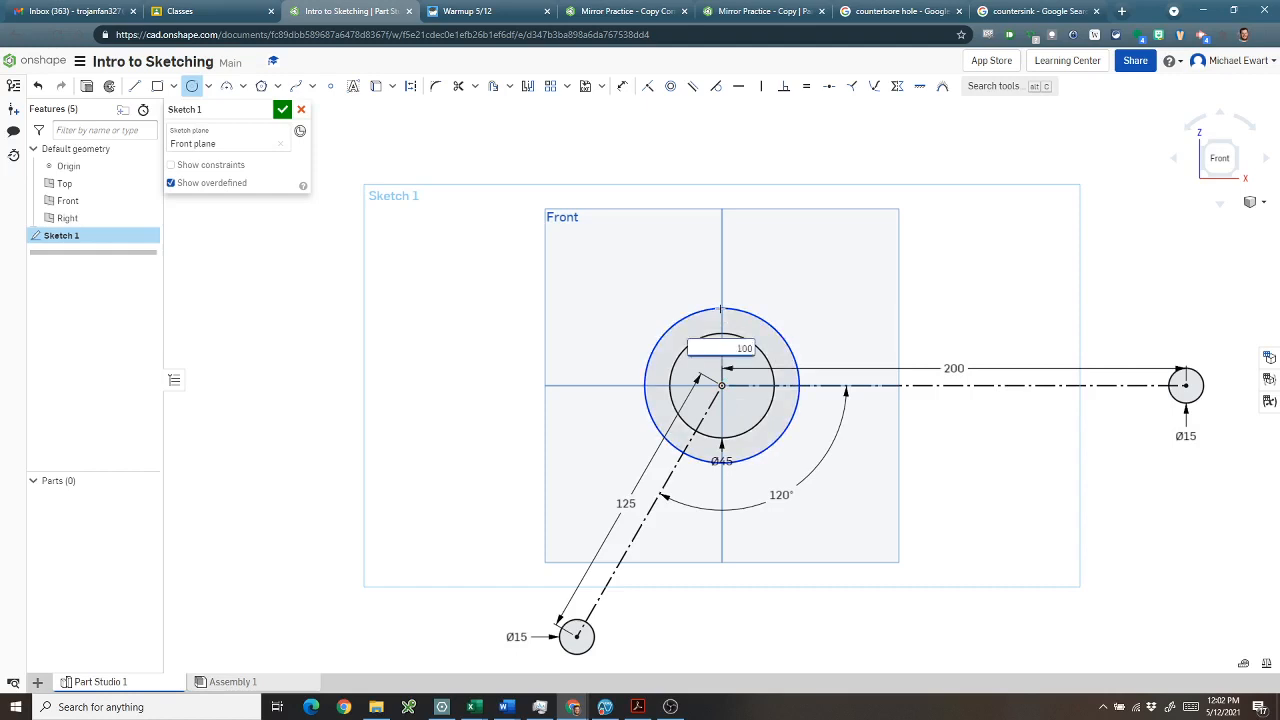
key(Return)
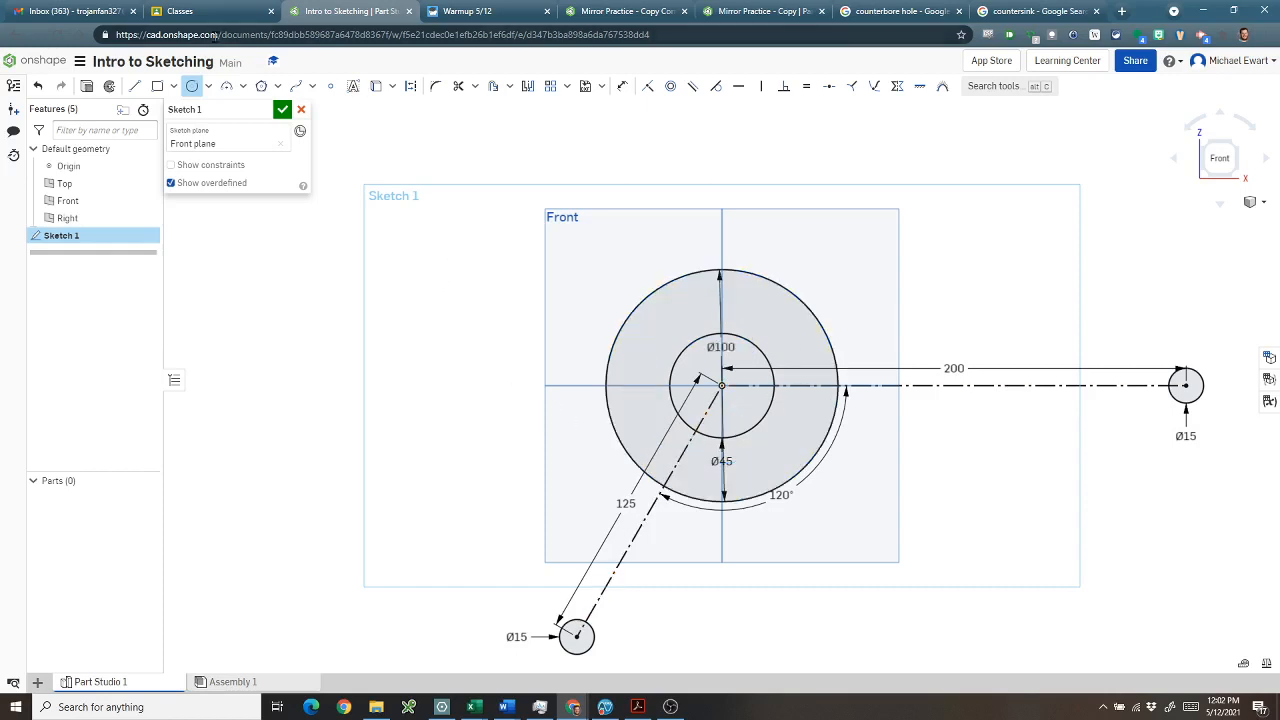
Draw two lines, about 74 mm and 67 mm long, from the 100 mm circle down along either side of the angled construction line
click(134, 86)
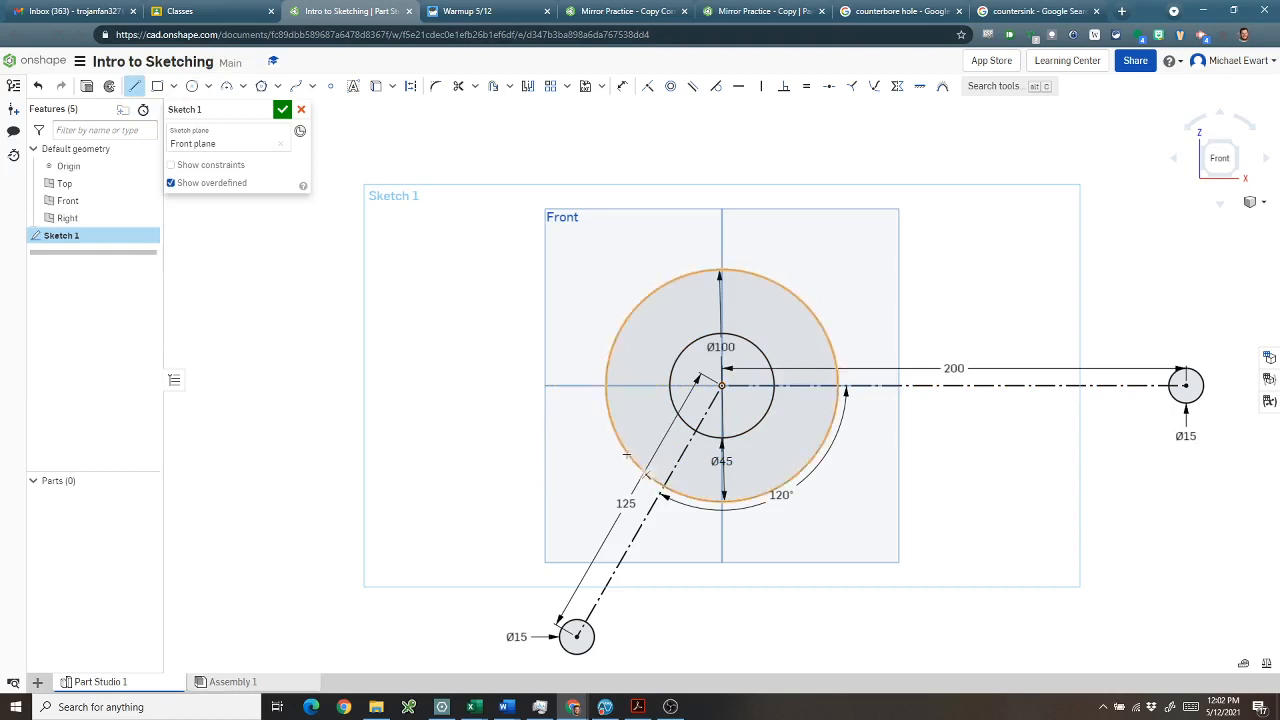
click(627, 455)
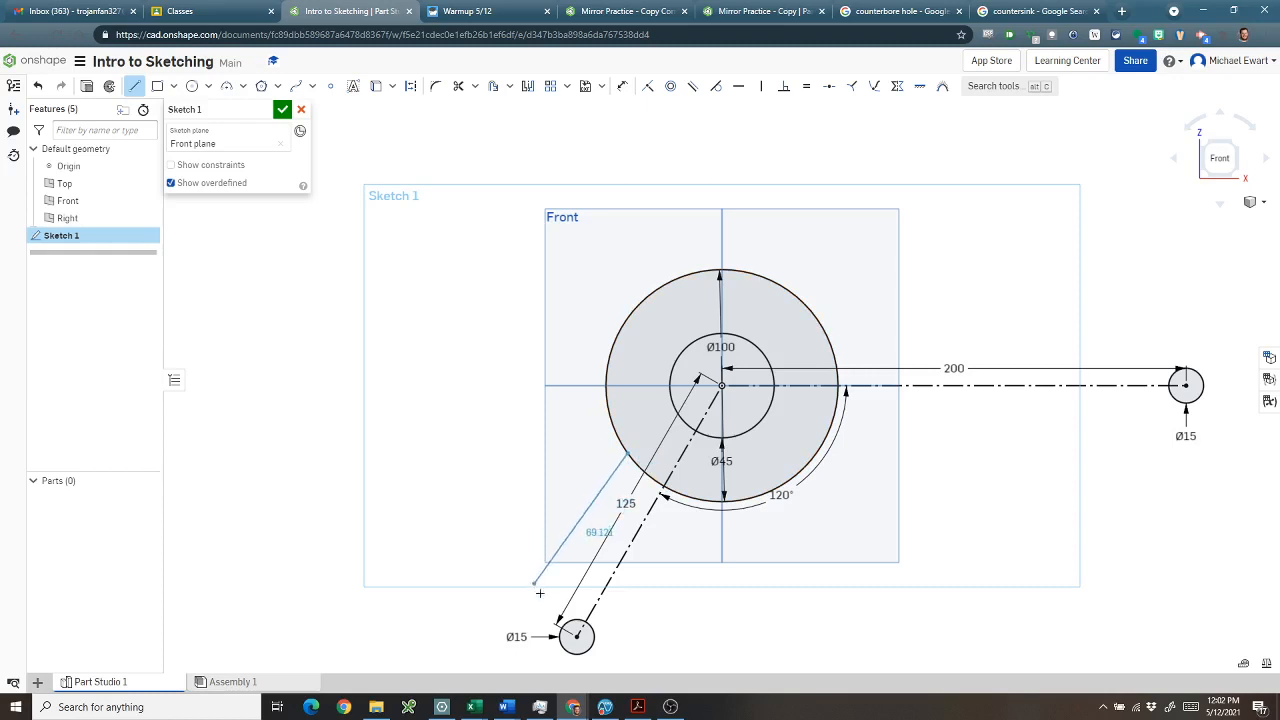
click(535, 597)
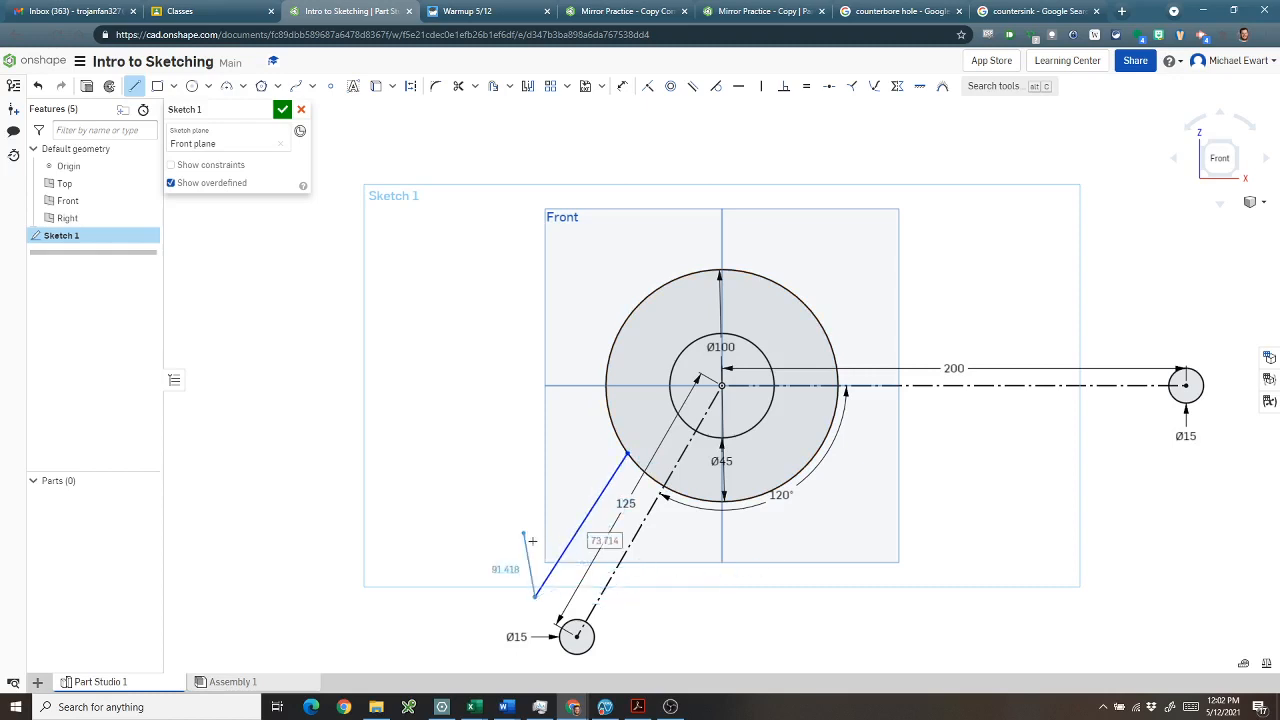
click(138, 88)
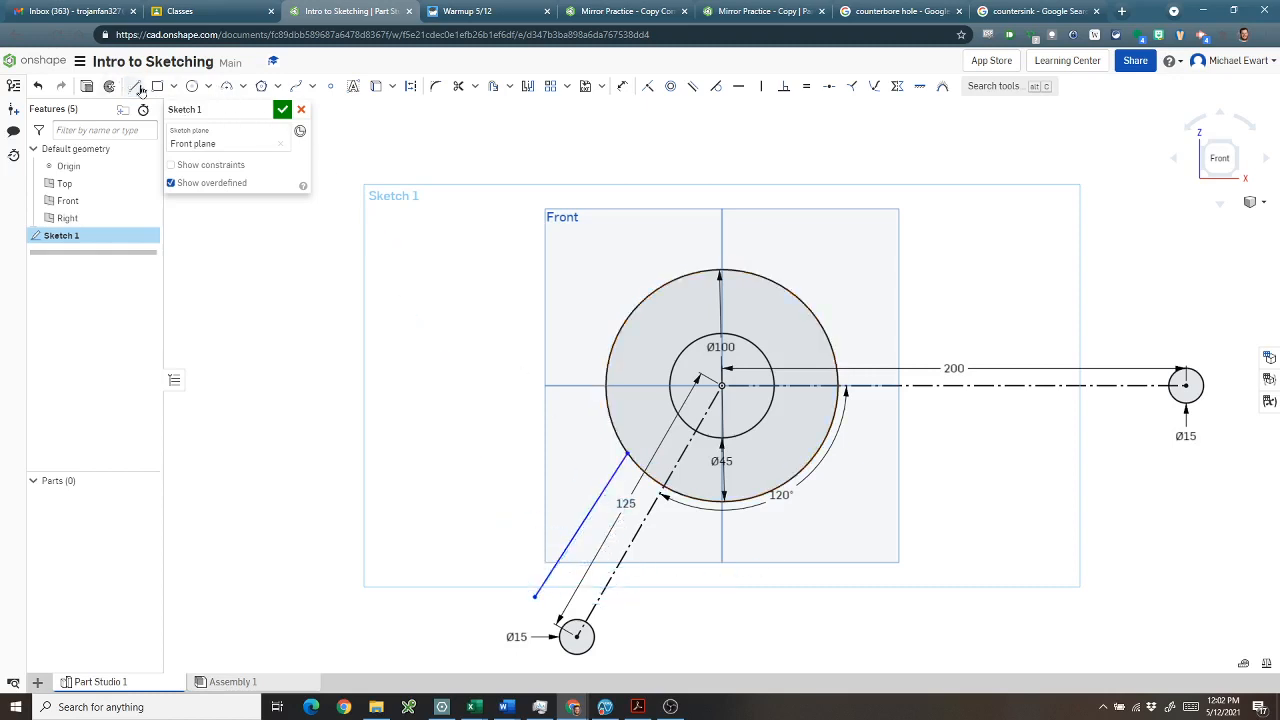
click(136, 88)
click(700, 500)
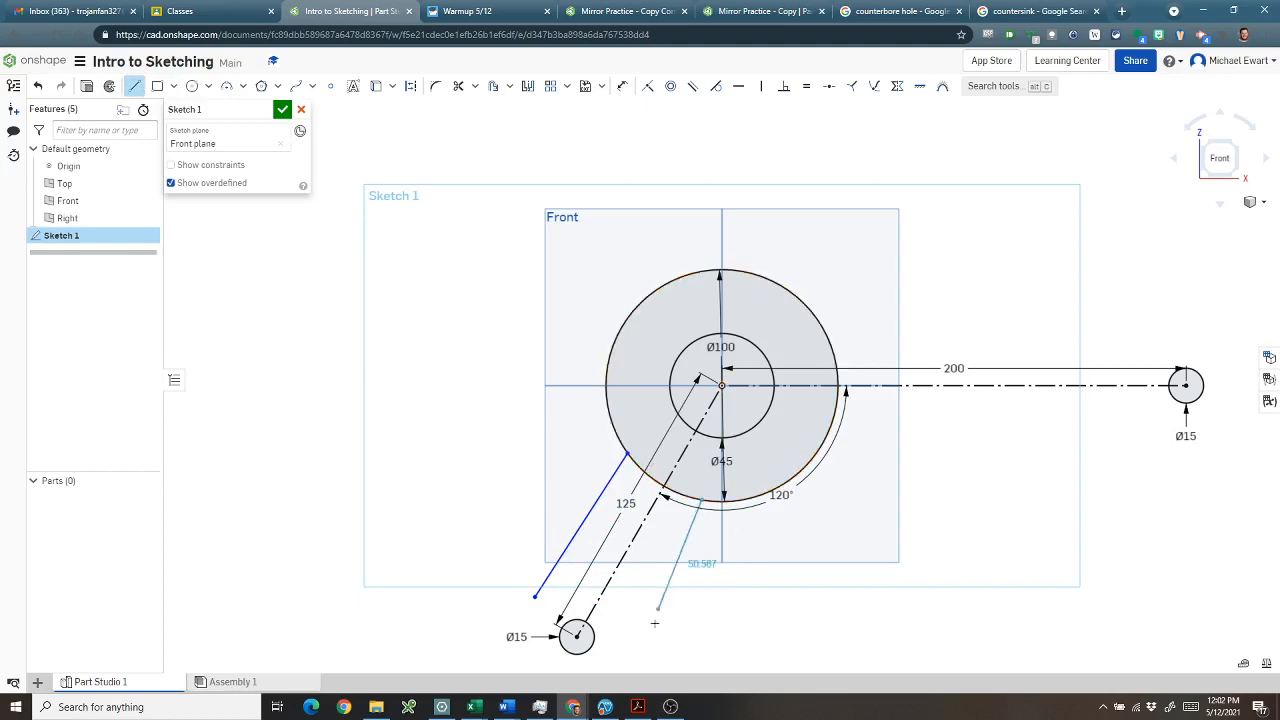
click(628, 637)
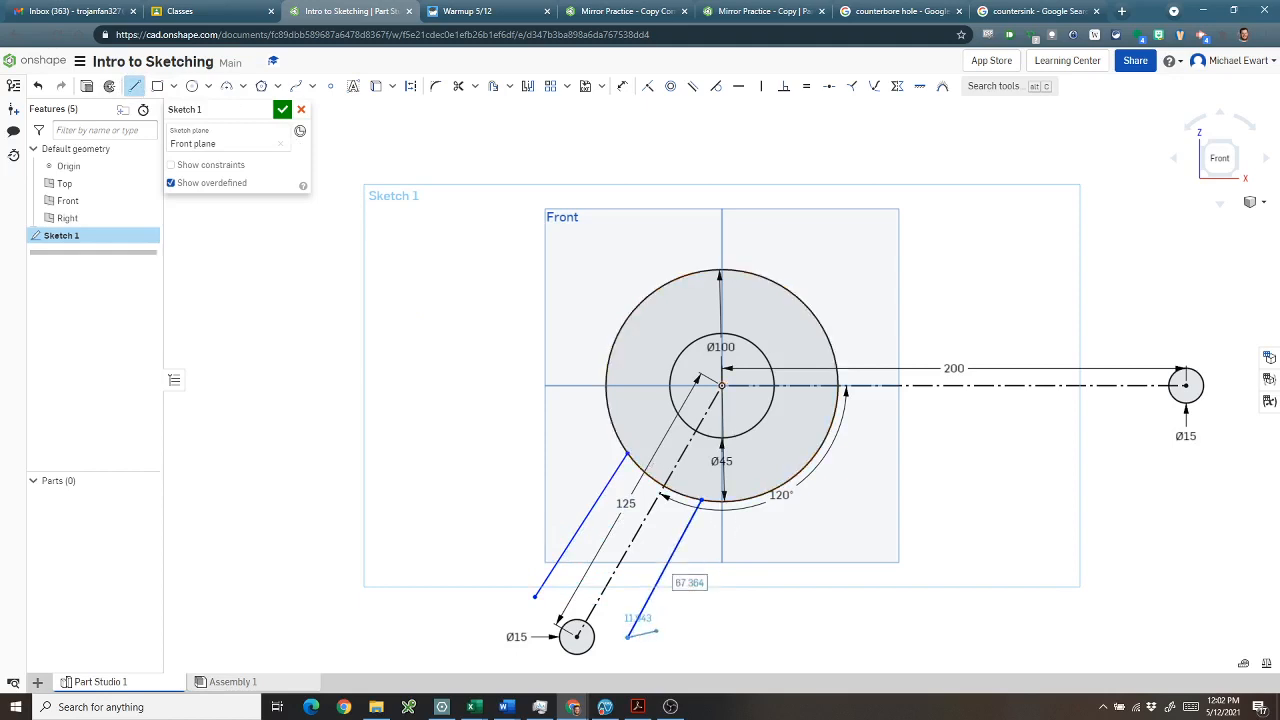
key(Escape)
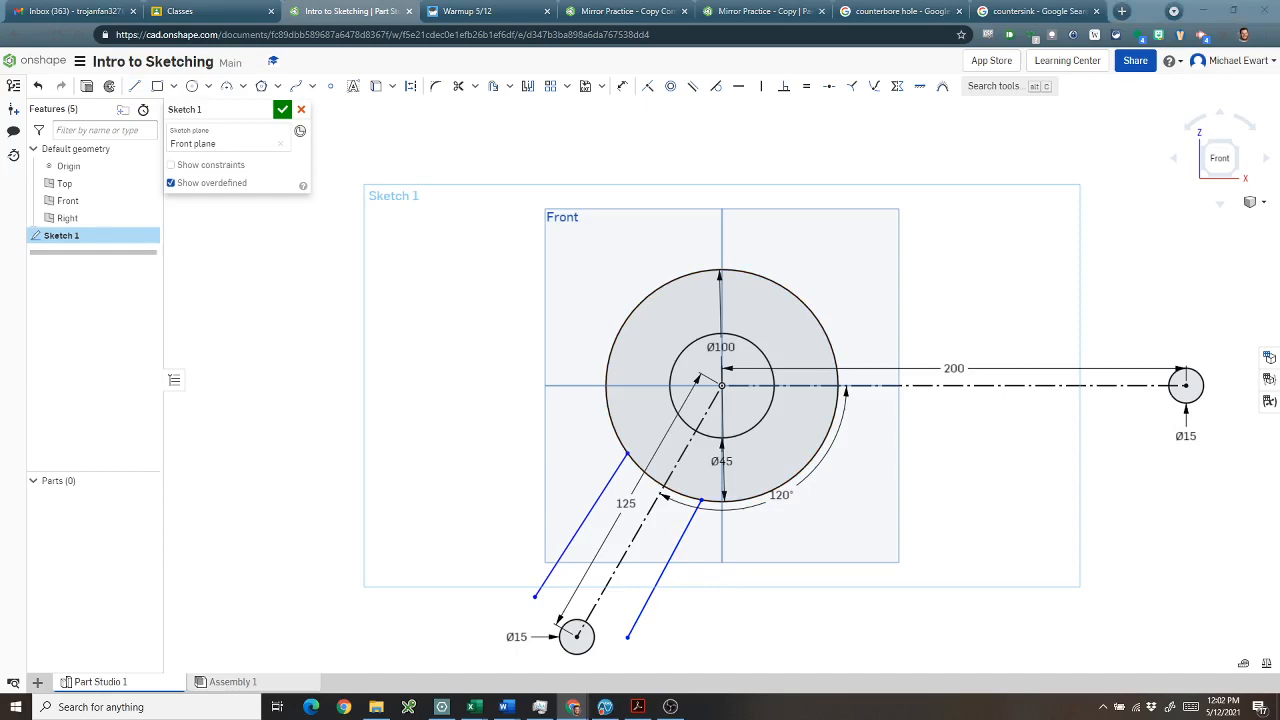
Check the exercise drawing and constrain both side lines of the lower arm parallel to the angled construction line
drag(0, 91, 567, 89)
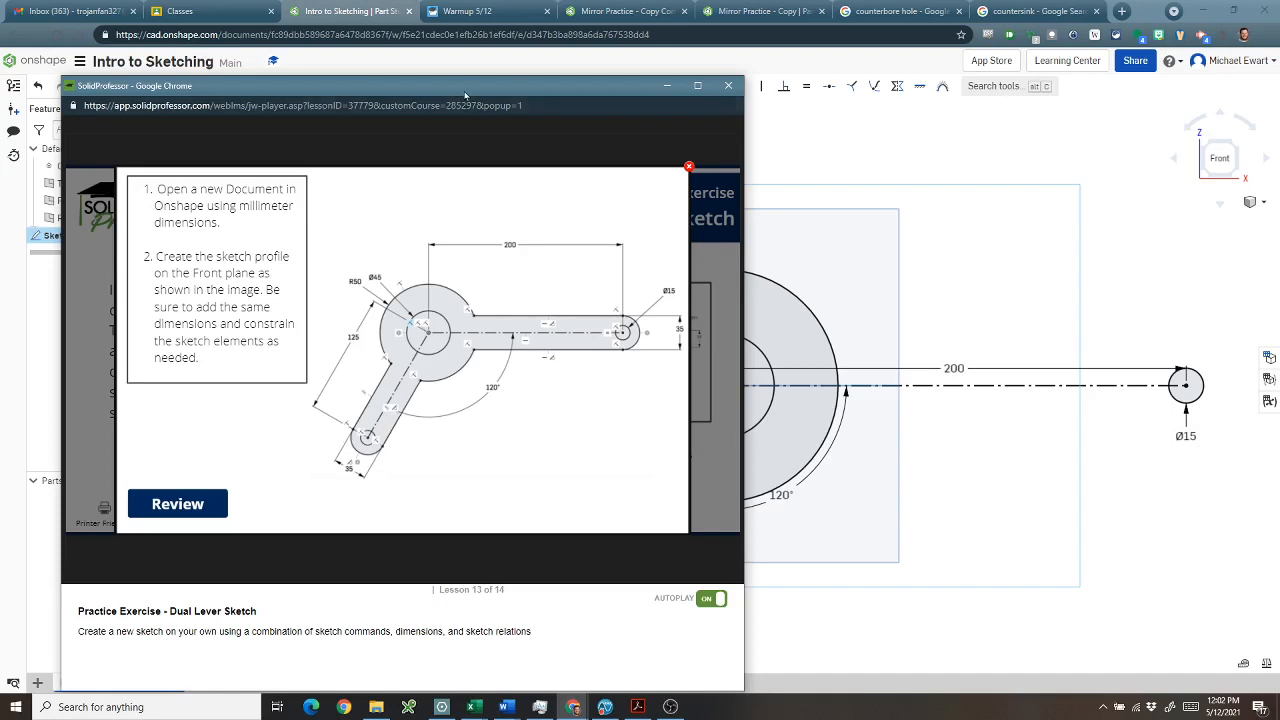
drag(465, 93, 0, 93)
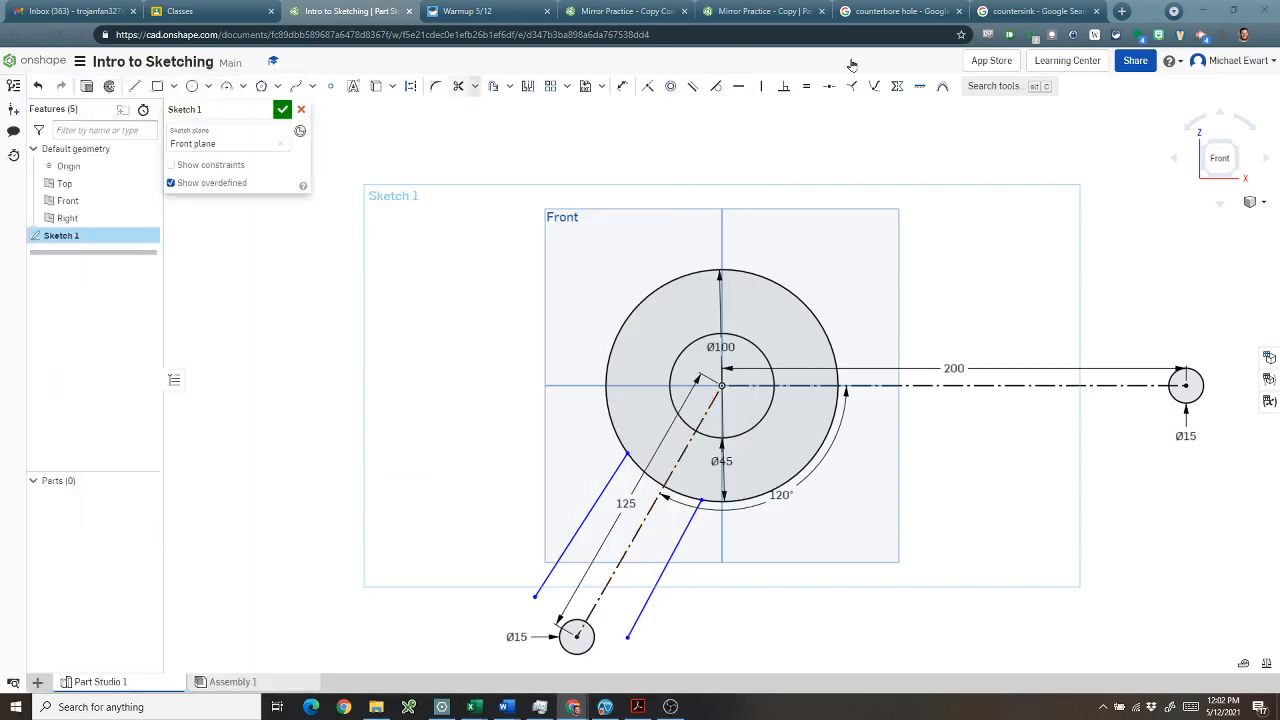
click(691, 88)
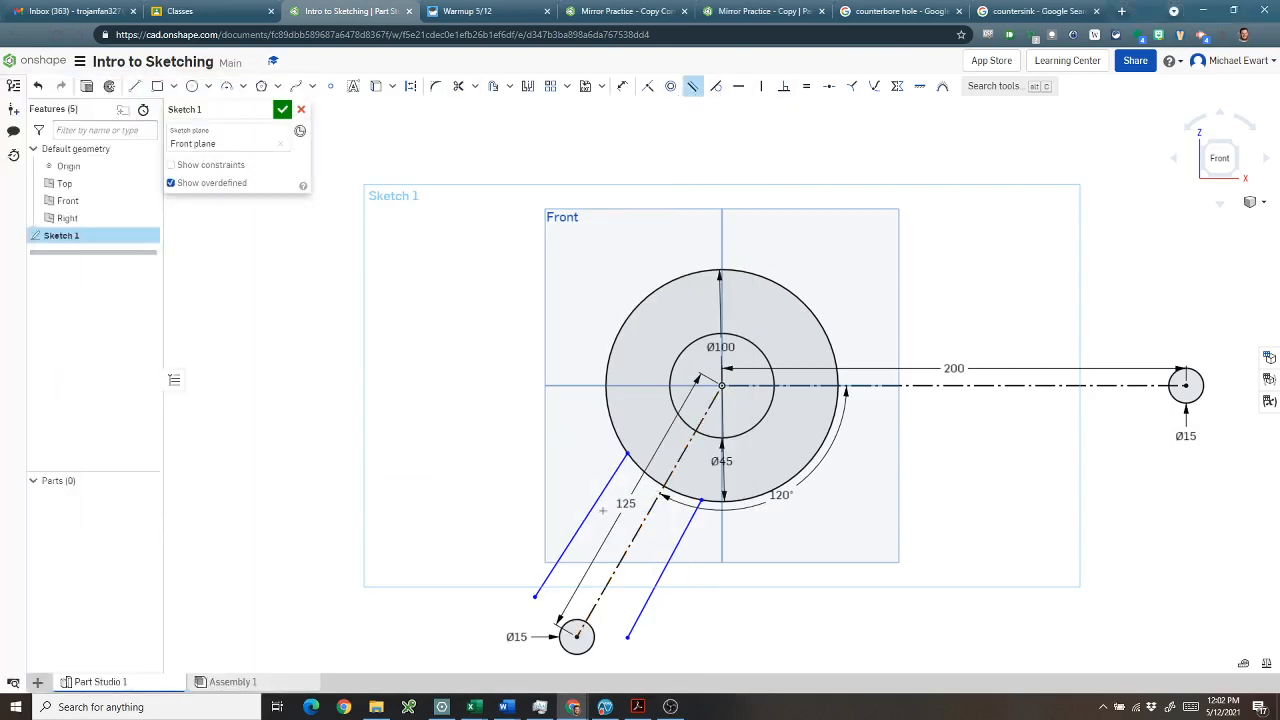
click(594, 510)
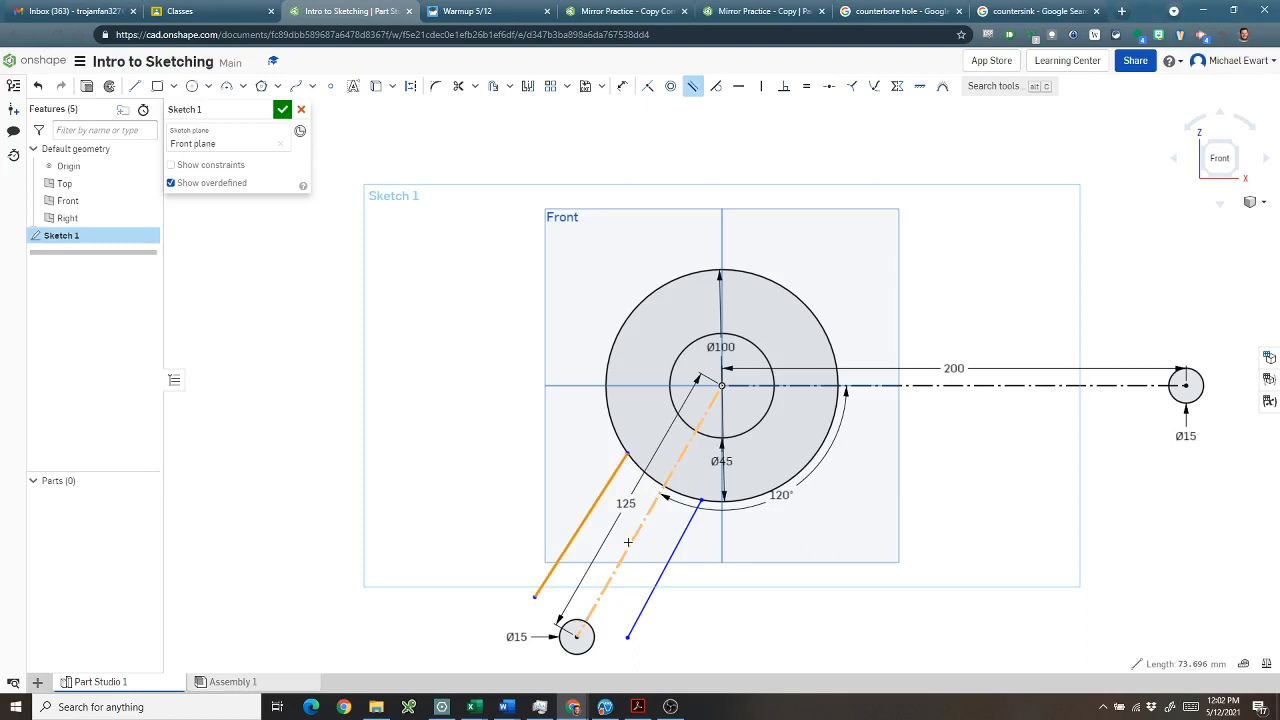
click(628, 541)
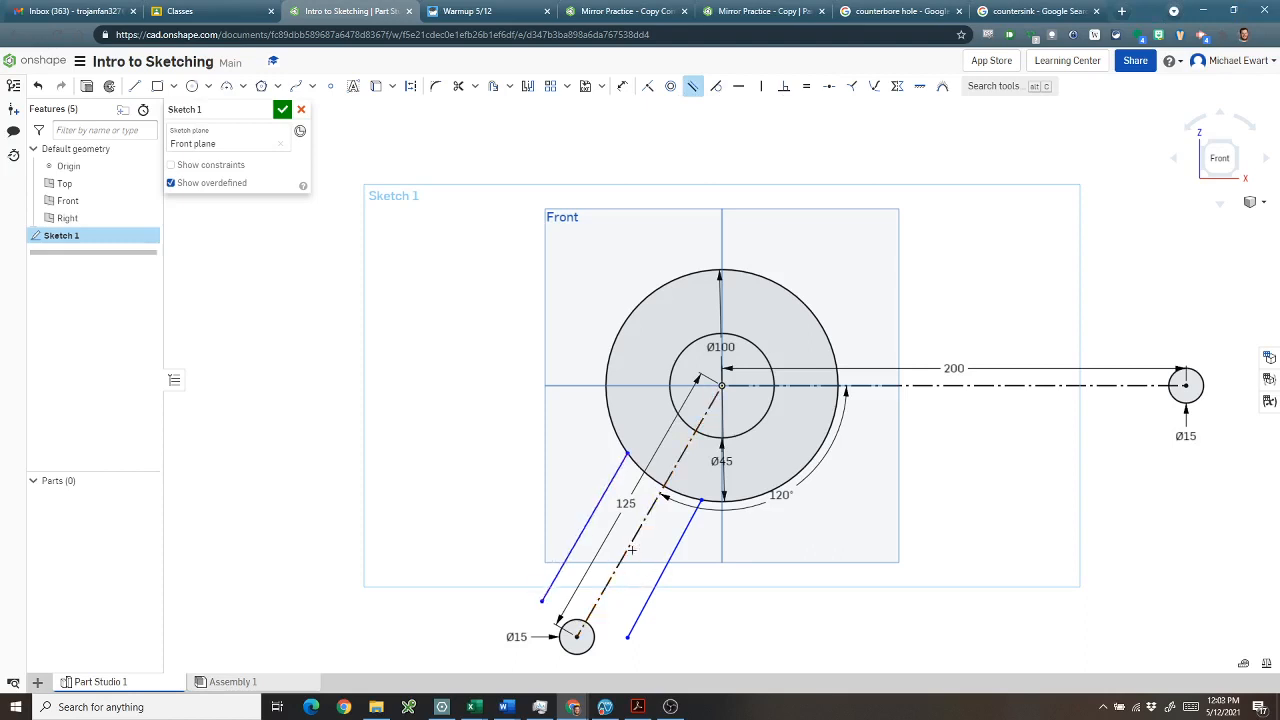
click(627, 552)
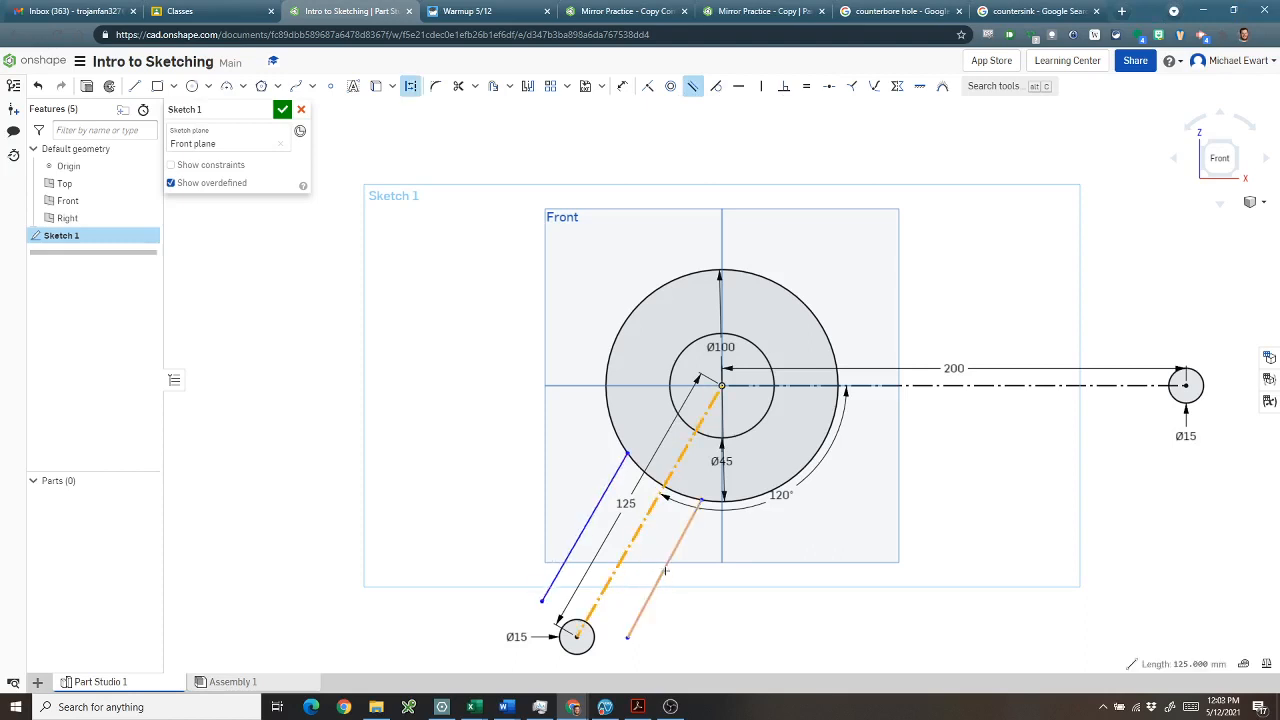
click(665, 570)
middle_drag(680, 590, 712, 474)
scroll(683, 524, up, 2)
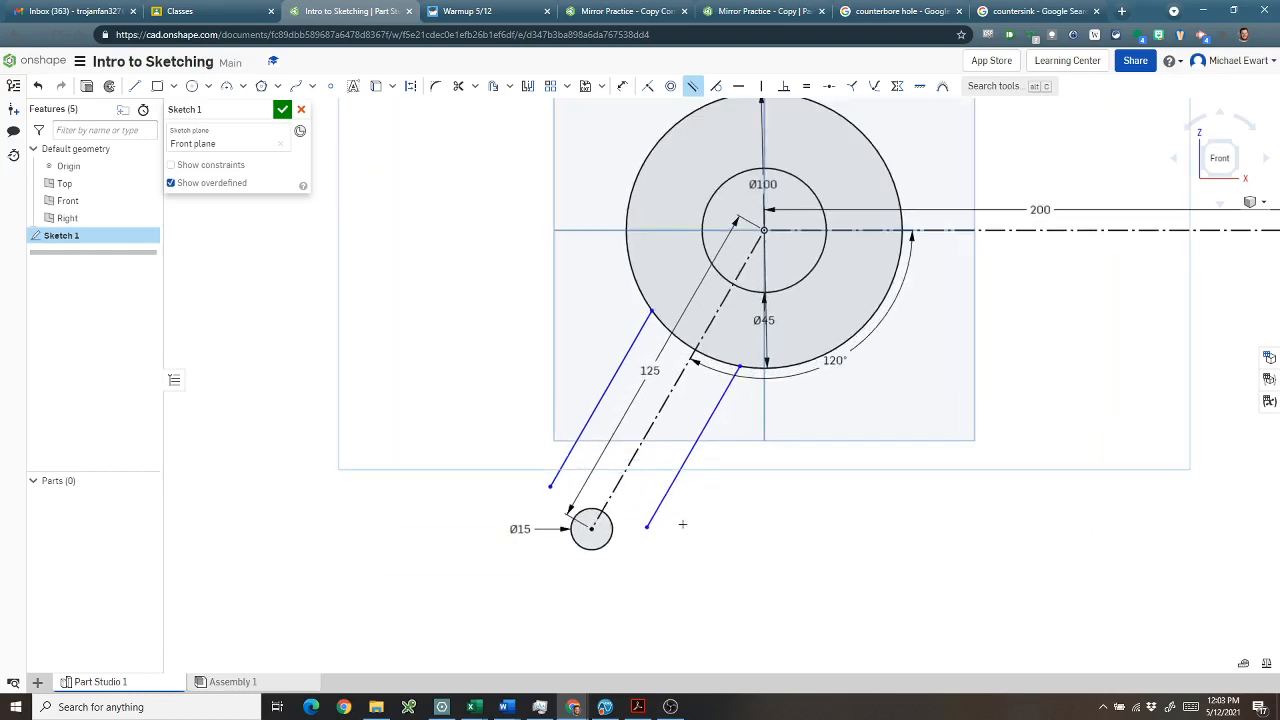
Close the lower arm with a three-point arc of about 20 mm radius joining the side lines' free ends around the 15 mm circle
click(225, 87)
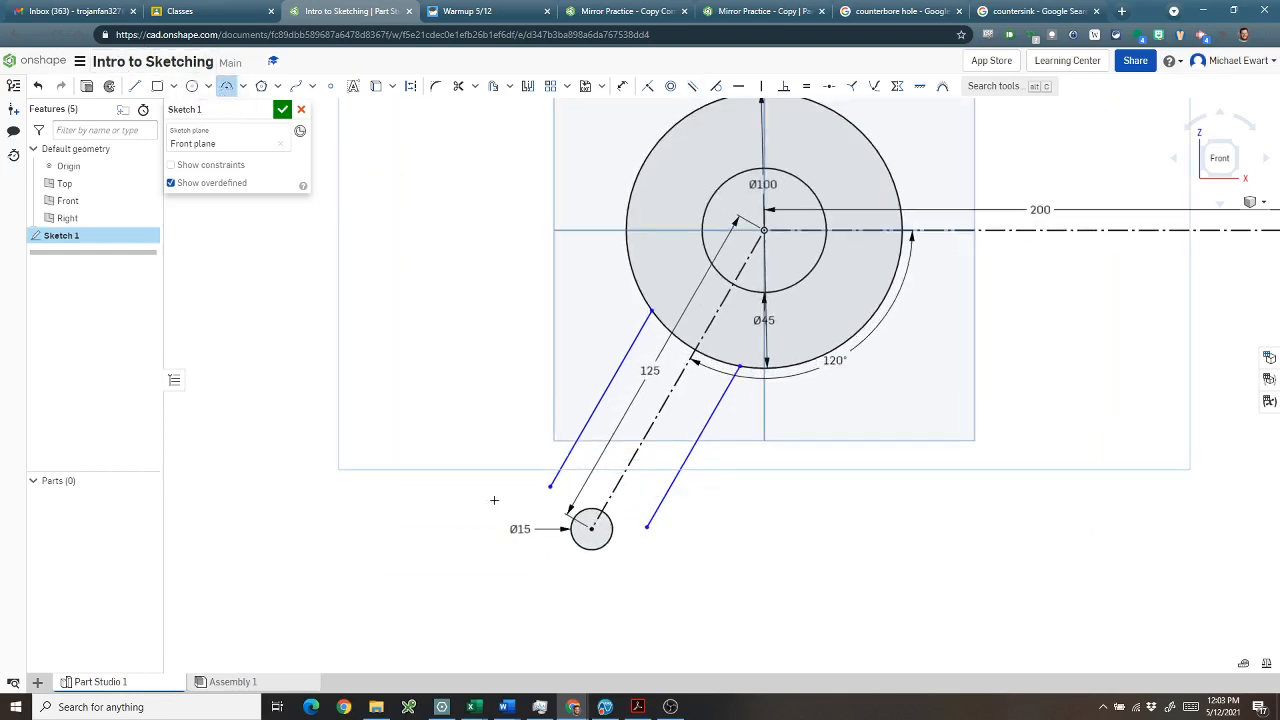
click(551, 486)
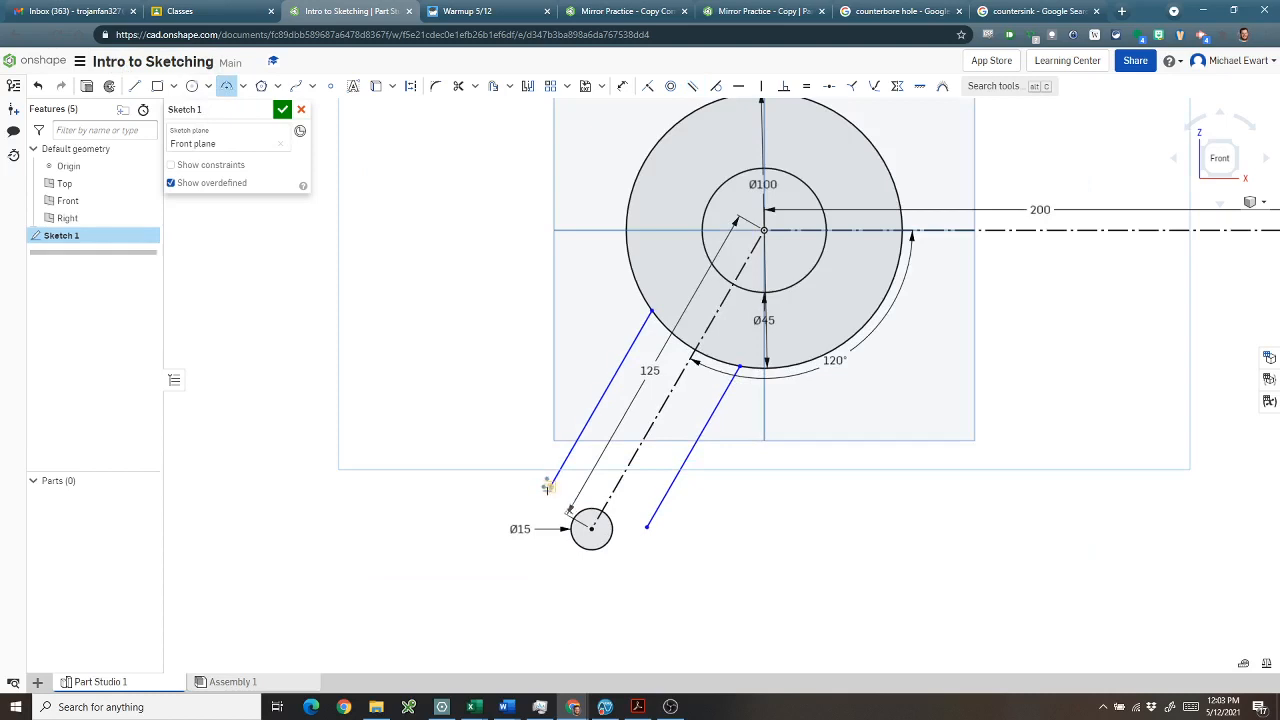
click(647, 527)
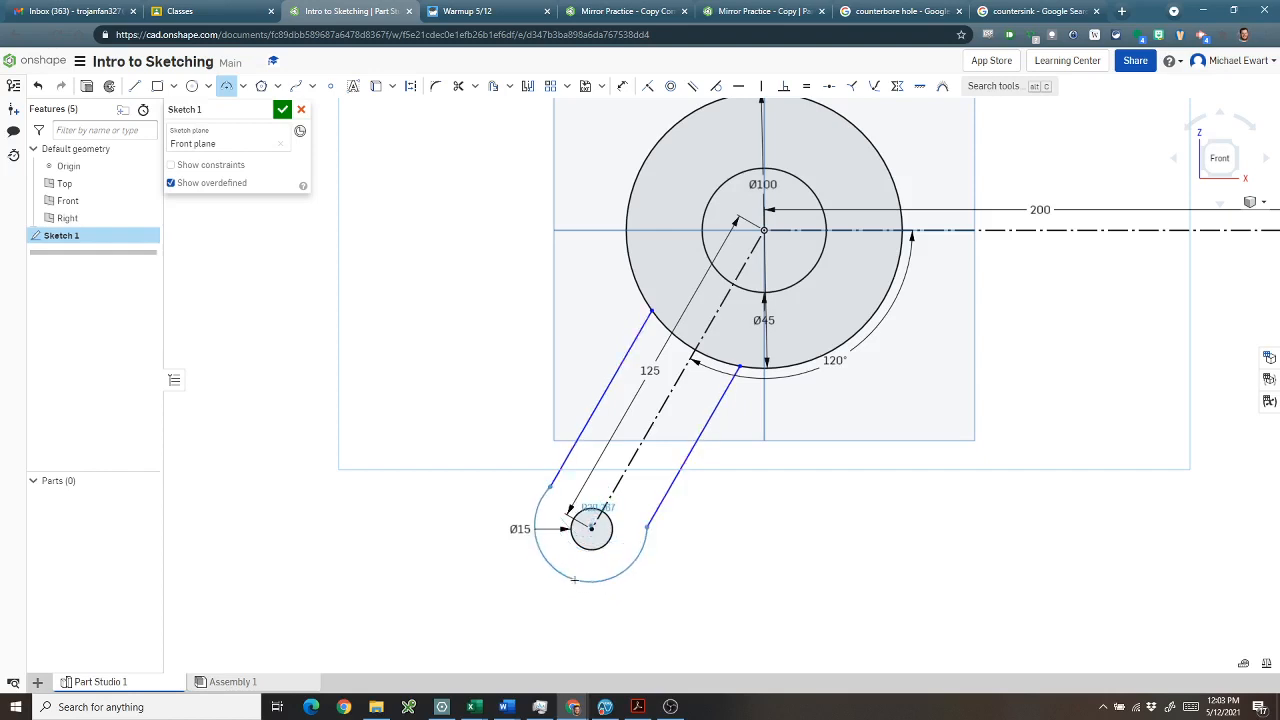
click(574, 576)
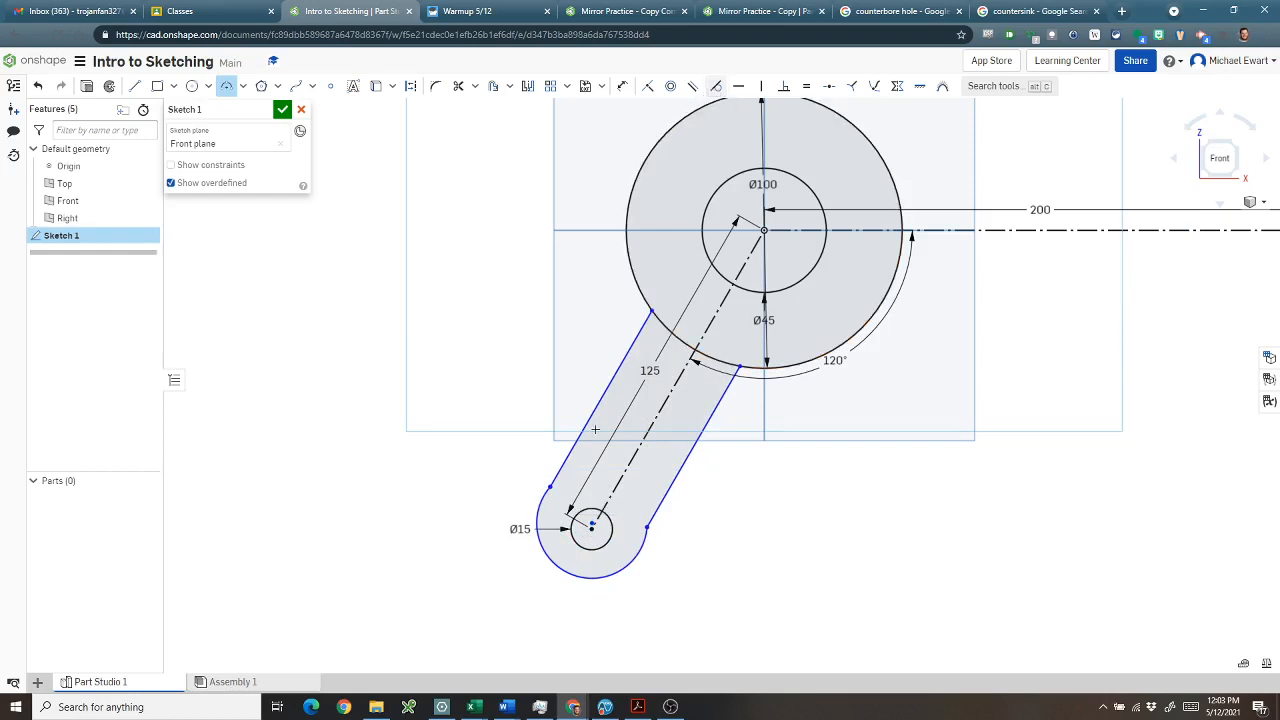
Constrain the lower arm's end arc tangent to both side lines
click(715, 86)
scroll(548, 500, up, 2)
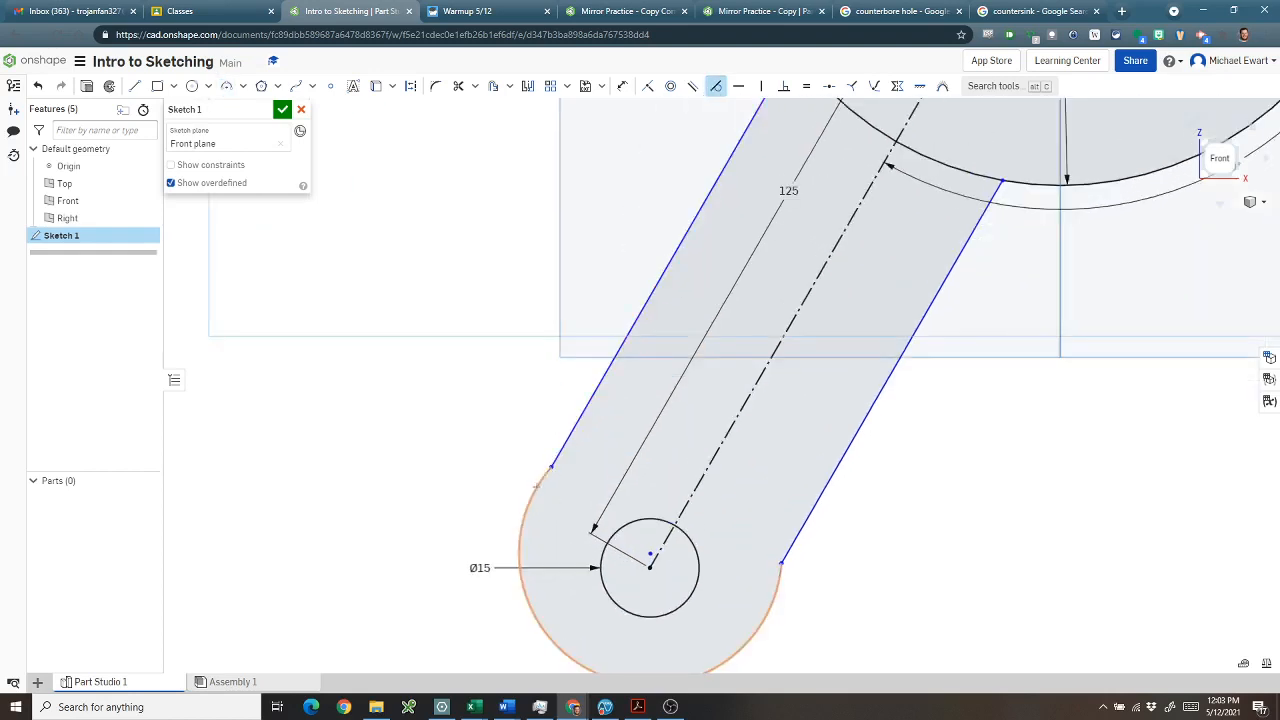
click(537, 486)
click(568, 446)
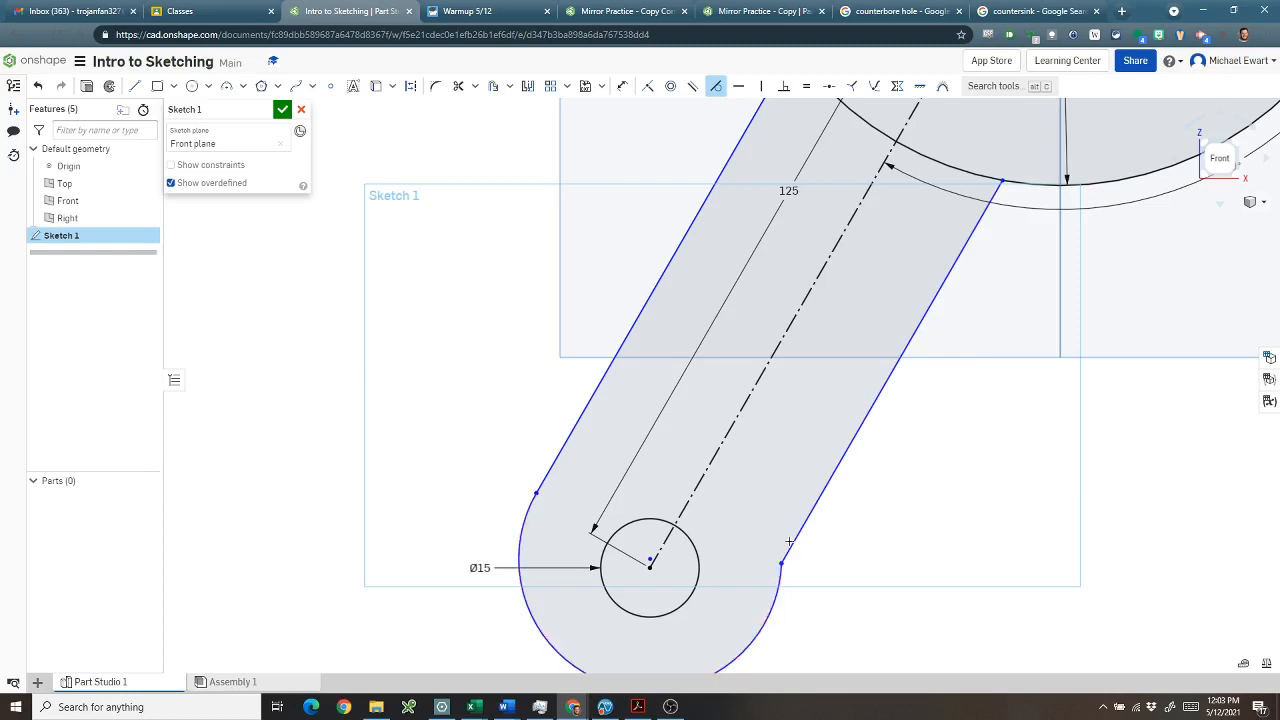
click(781, 581)
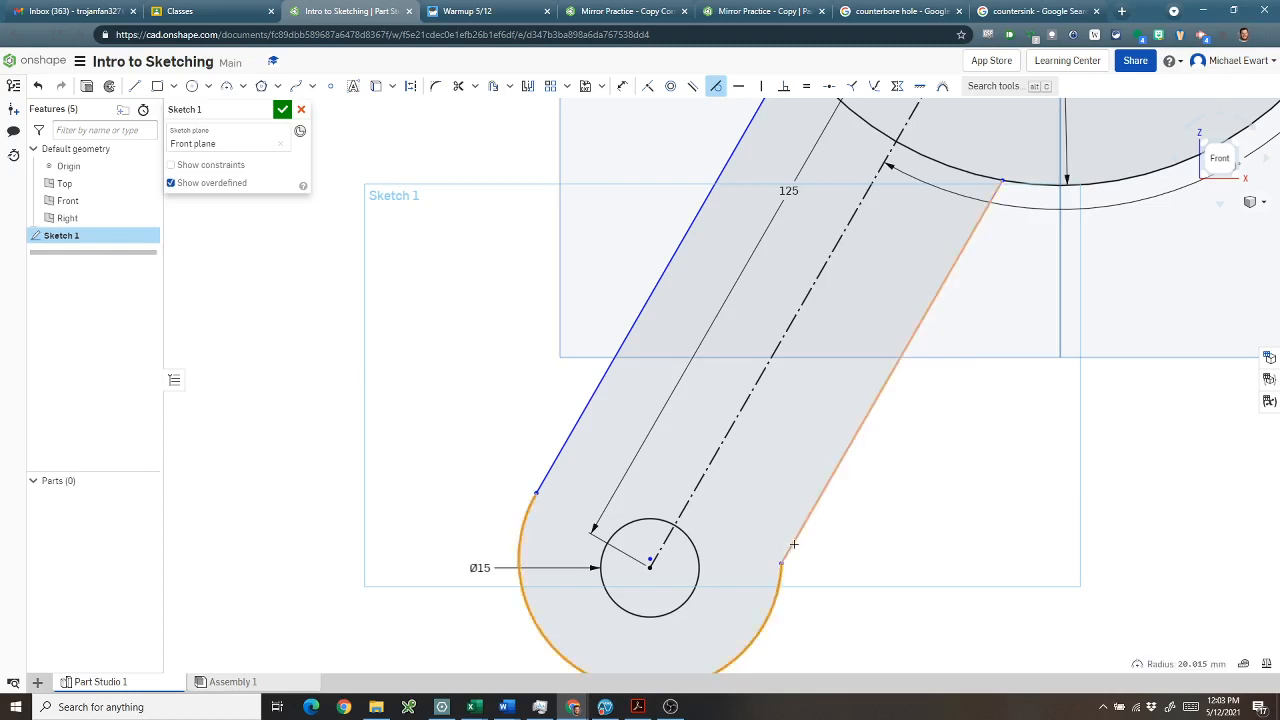
key(Escape)
middle_drag(832, 589, 857, 508)
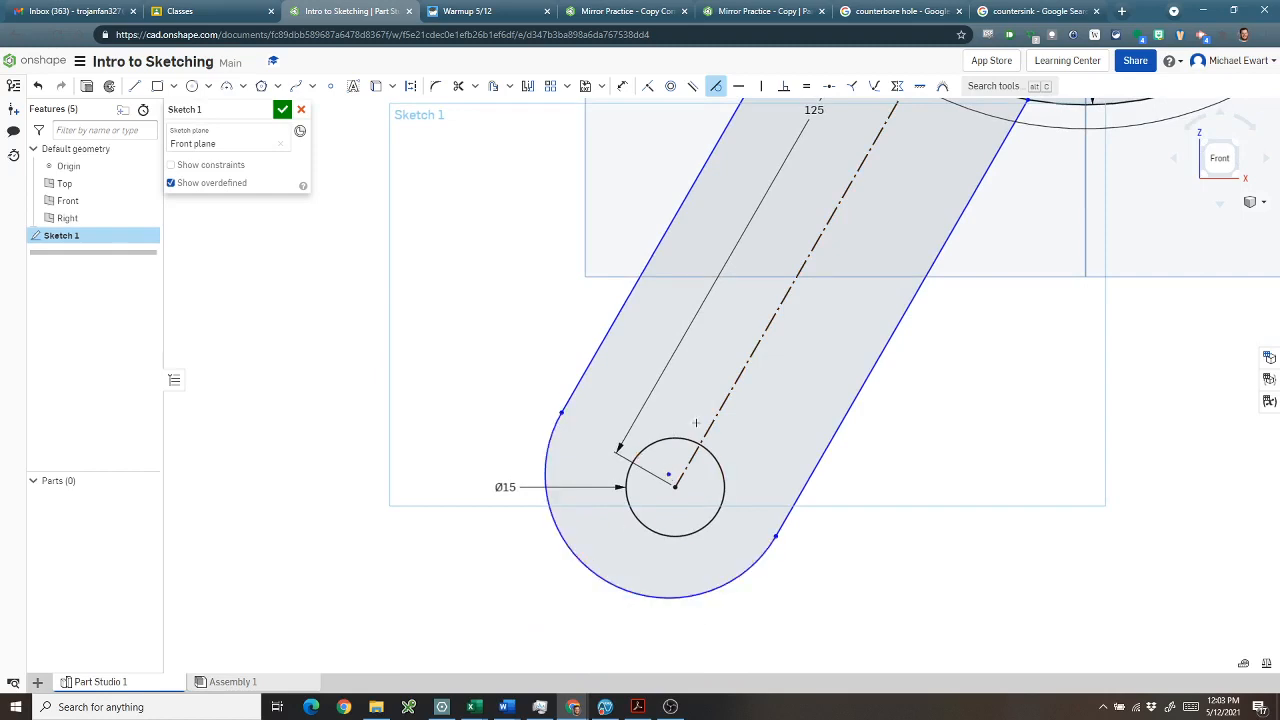
Check the exercise drawing and constrain the lower arm's end arc concentric with its 15 mm circle
click(683, 440)
key(alt+Tab)
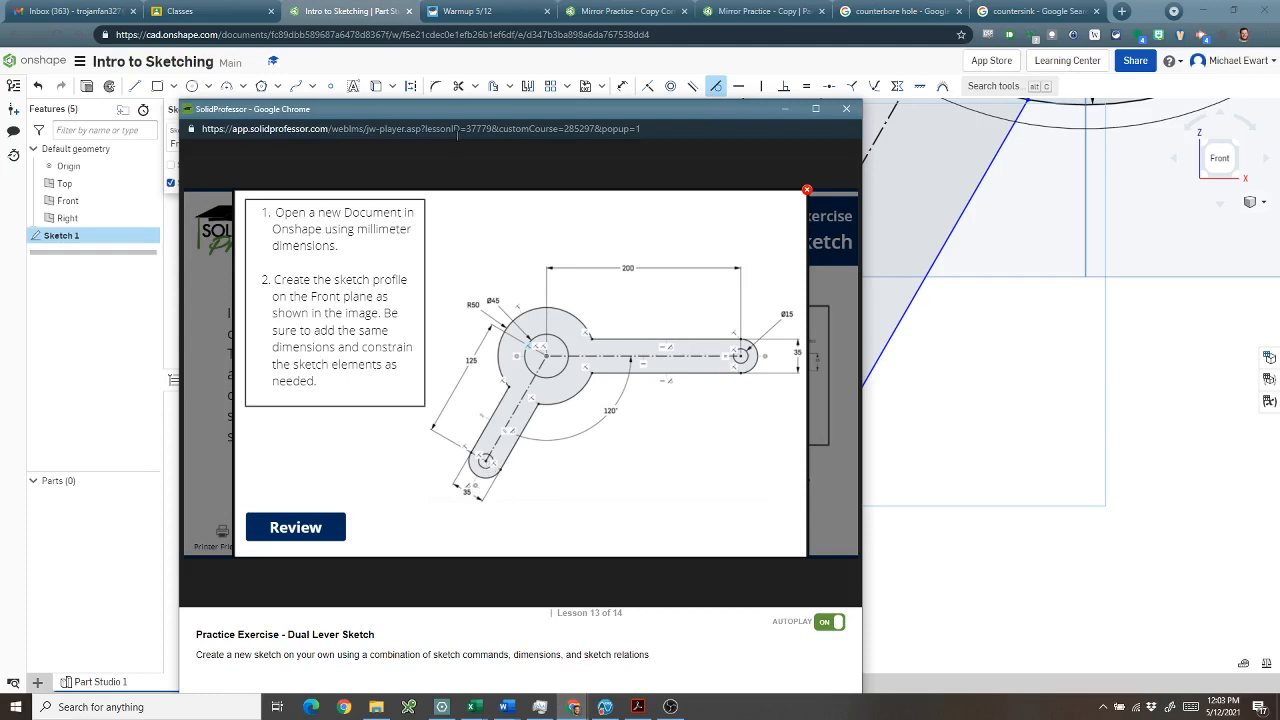
drag(460, 119, 49, 128)
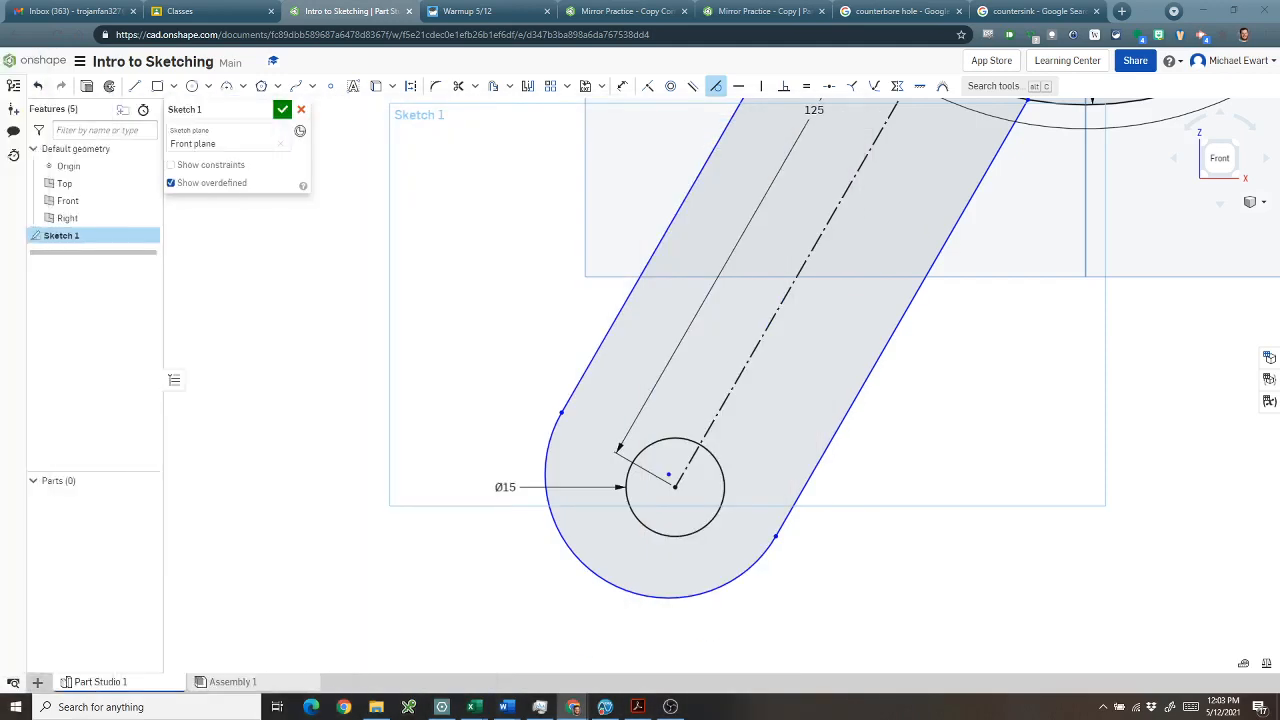
click(670, 86)
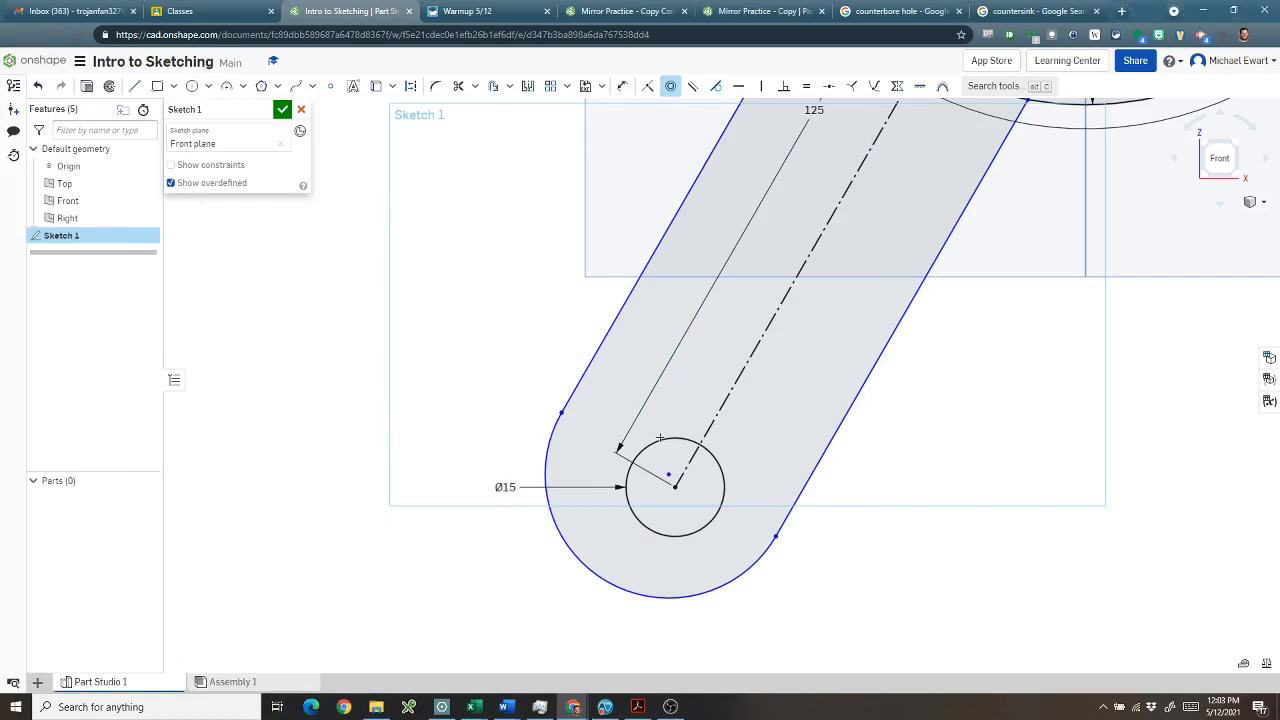
click(665, 441)
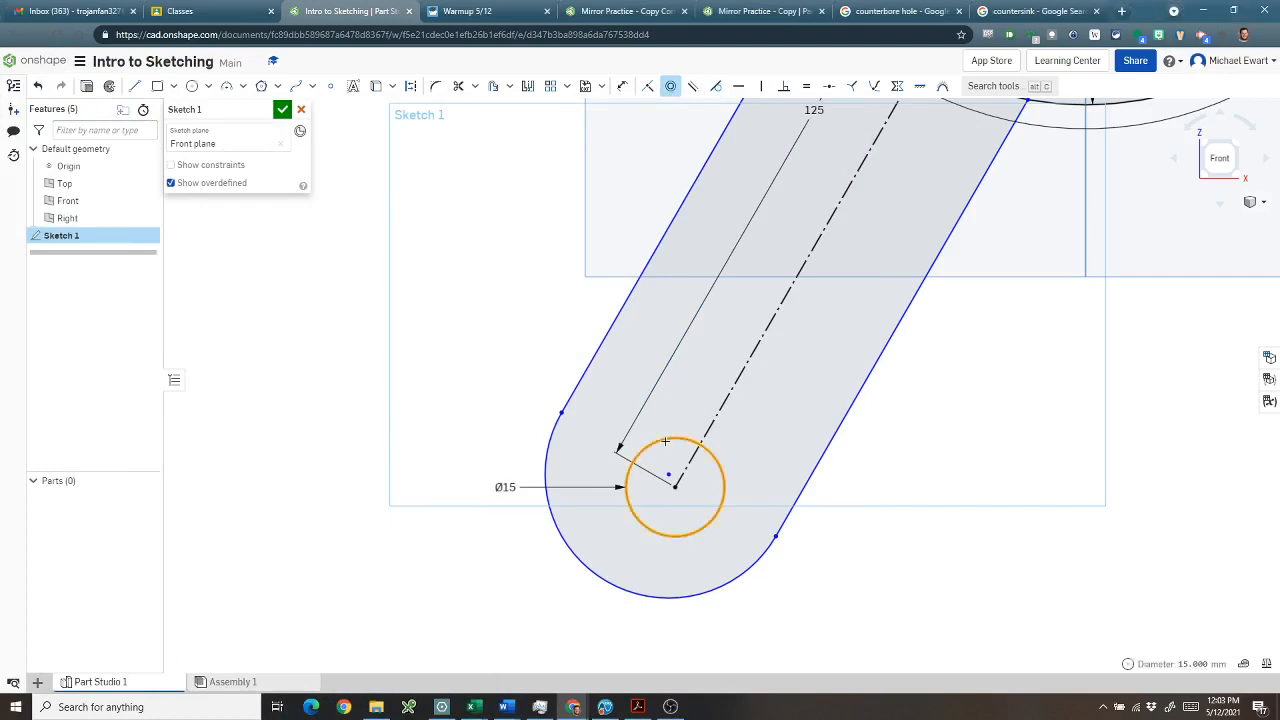
drag(558, 502, 559, 523)
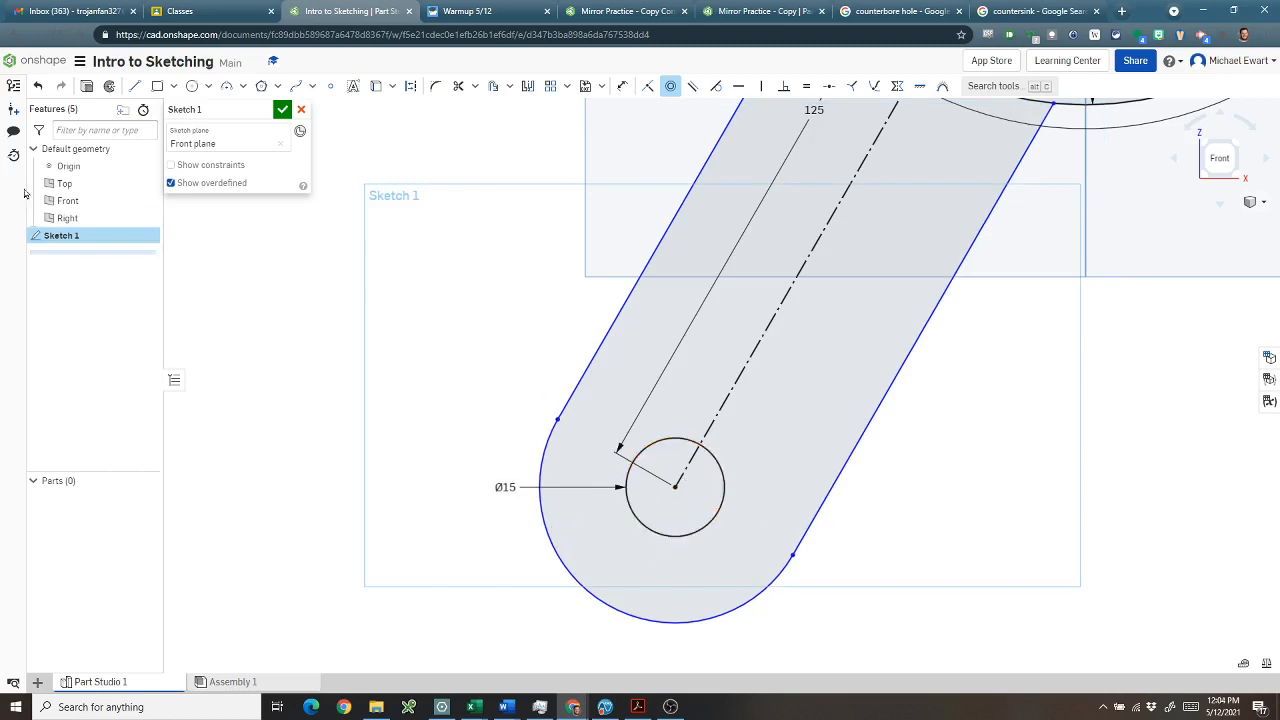
Check the exercise drawing and dimension the lower arm's width between its side lines as 35 mm
drag(0, 46, 664, 50)
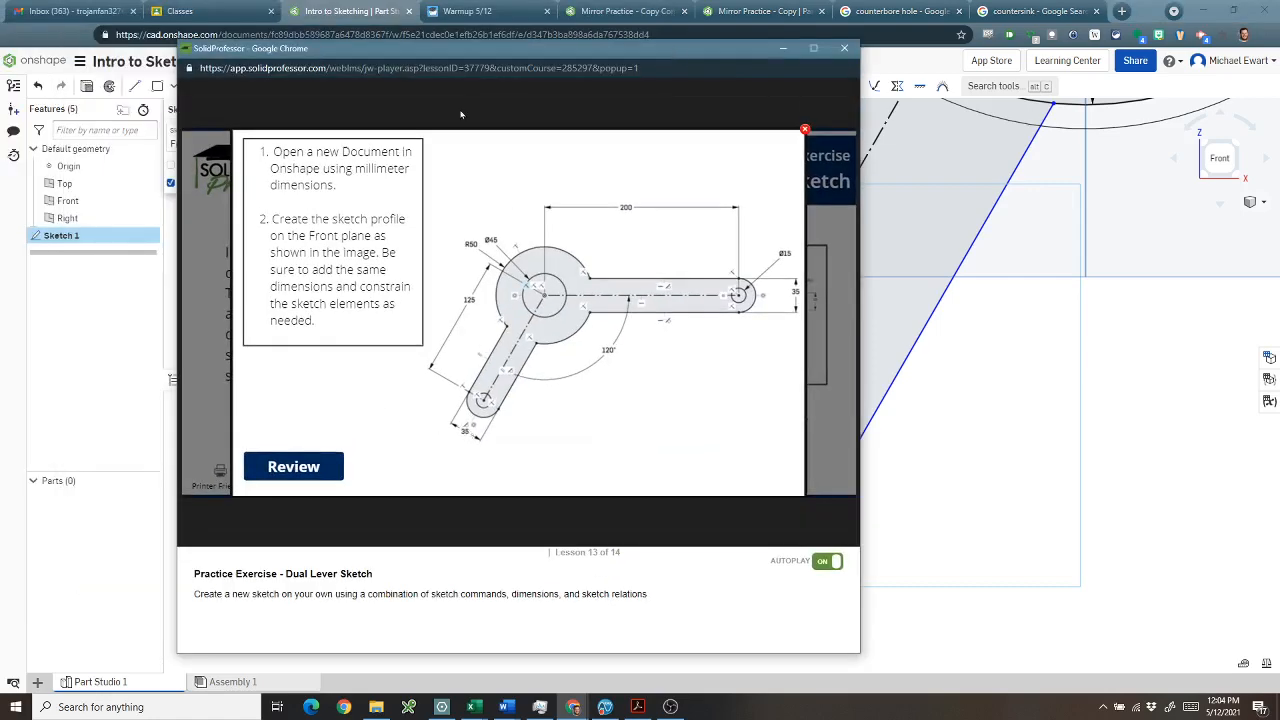
click(385, 13)
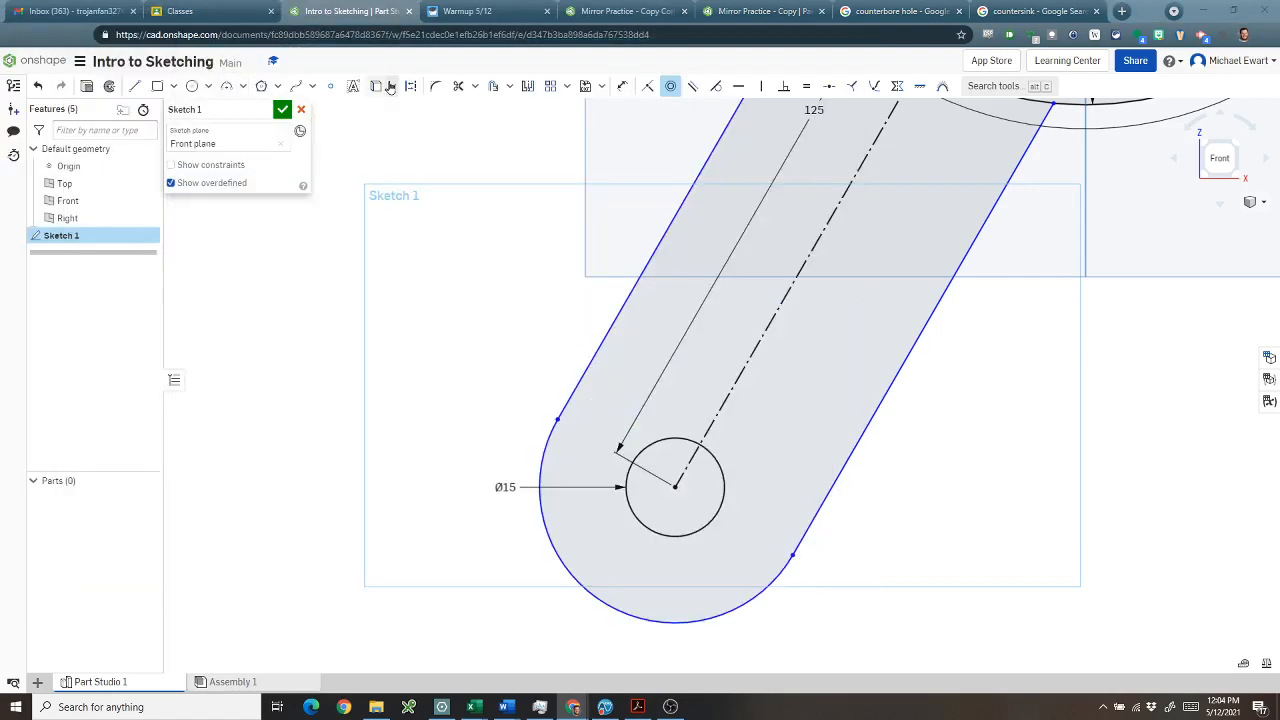
click(622, 89)
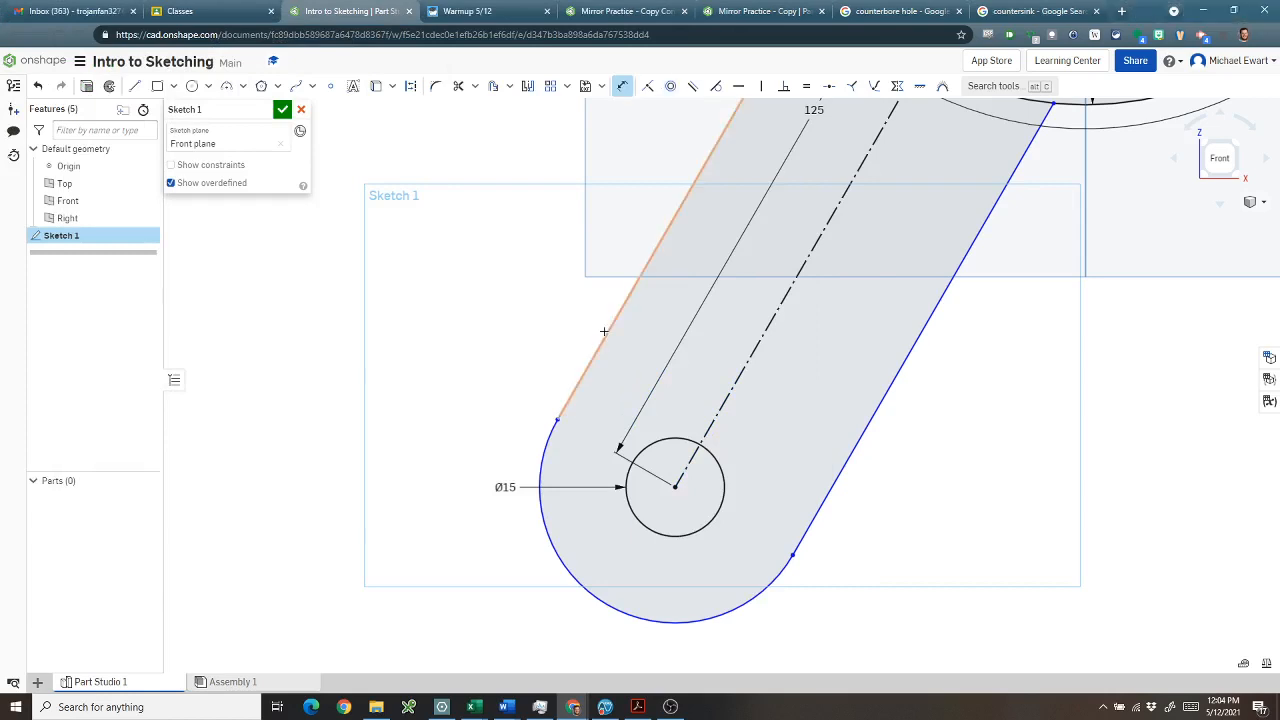
click(605, 332)
click(860, 437)
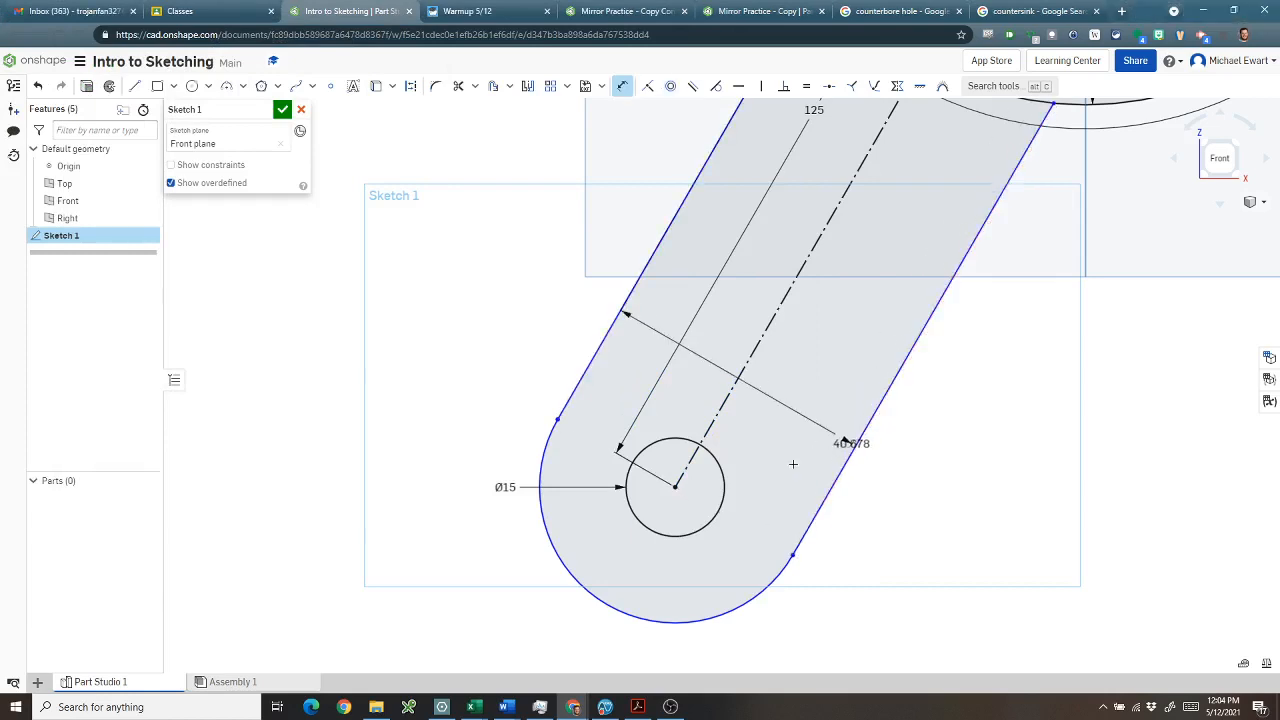
click(551, 629)
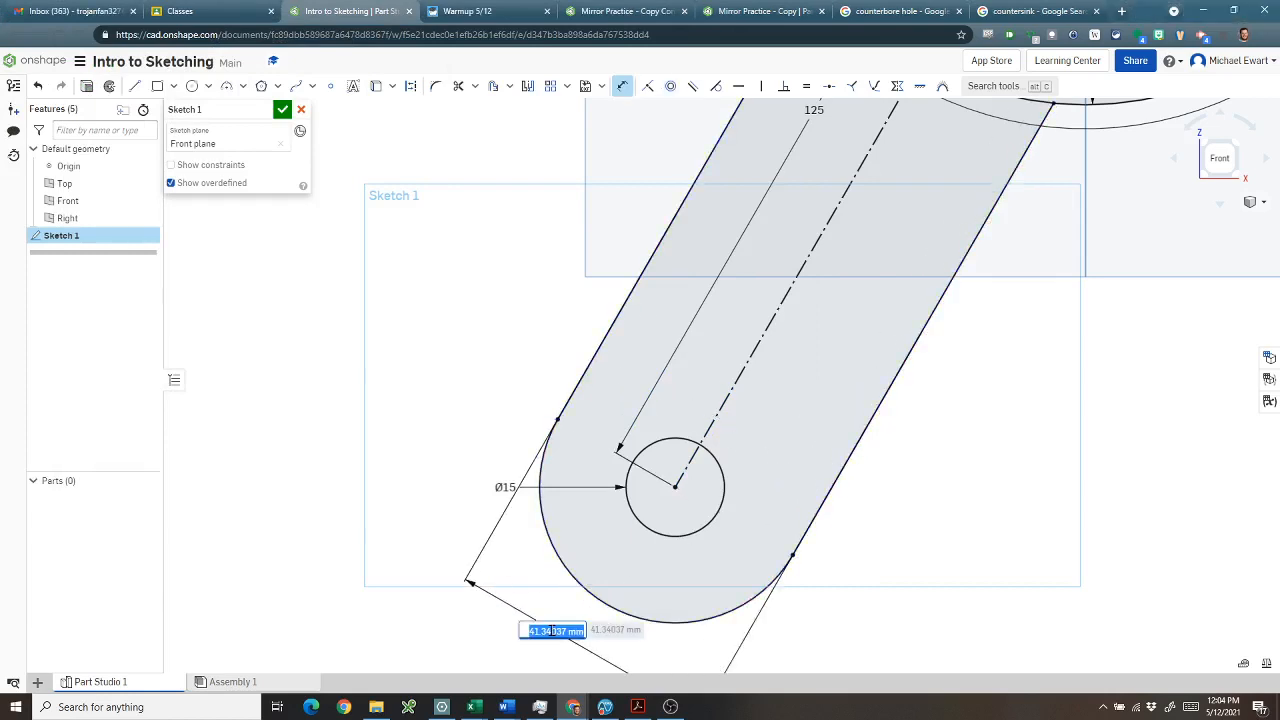
text(35)
key(Return)
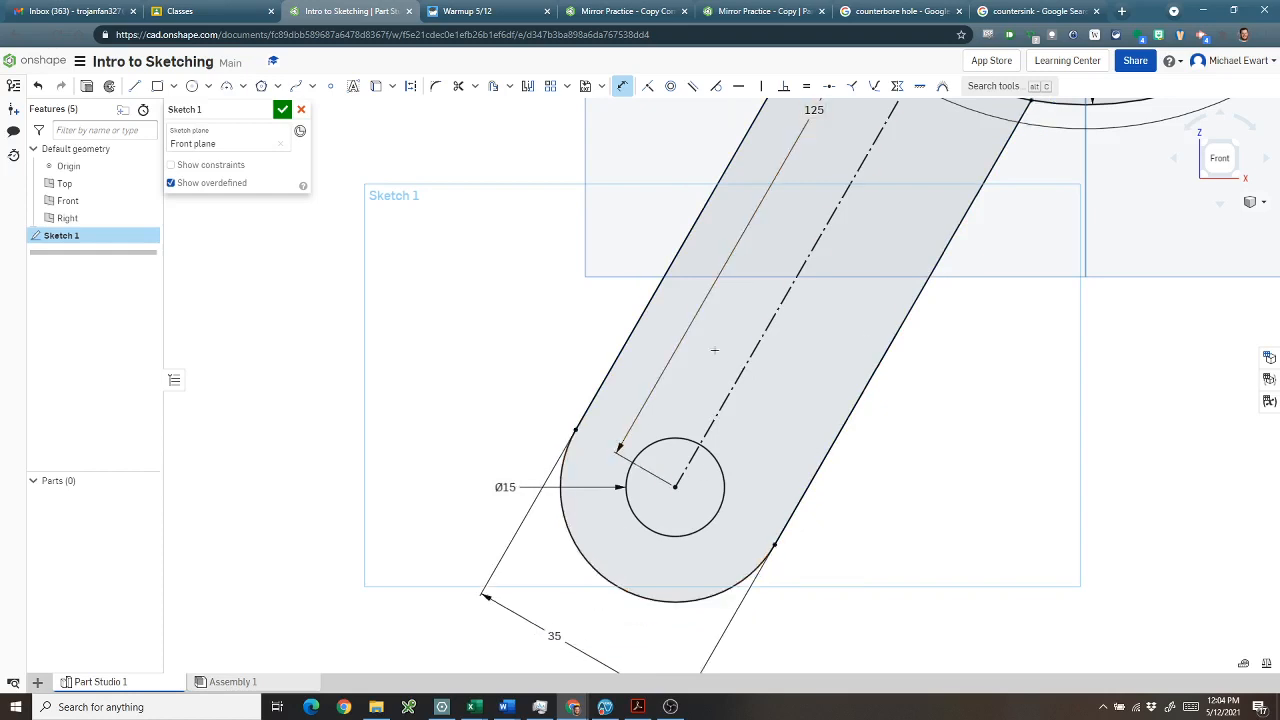
Draw two horizontal lines from the 100 mm circle toward the far 15 mm circle, above and below the horizontal construction line, the lower about 119 mm long
scroll(849, 279, down, 3)
middle_drag(946, 329, 534, 406)
scroll(697, 311, down, 1)
mouse_move(842, 241)
middle_down()
mouse_move(662, 368)
mouse_move(609, 425)
middle_up()
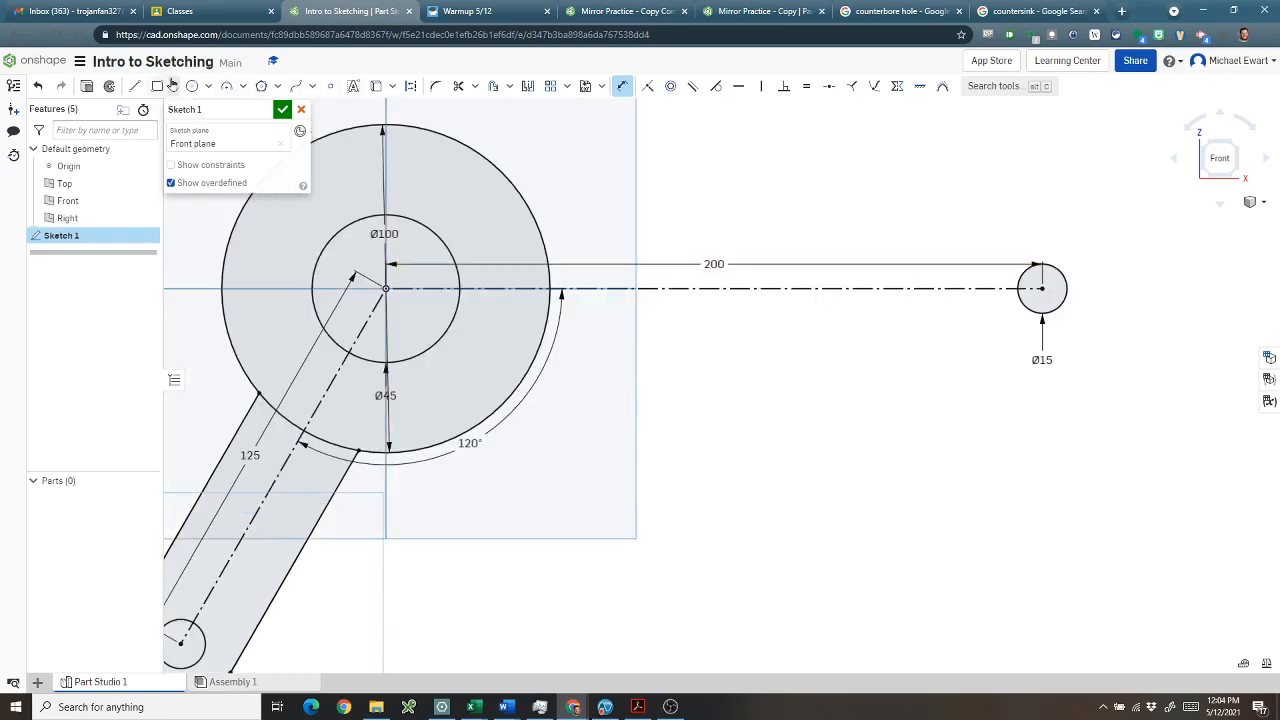
click(134, 86)
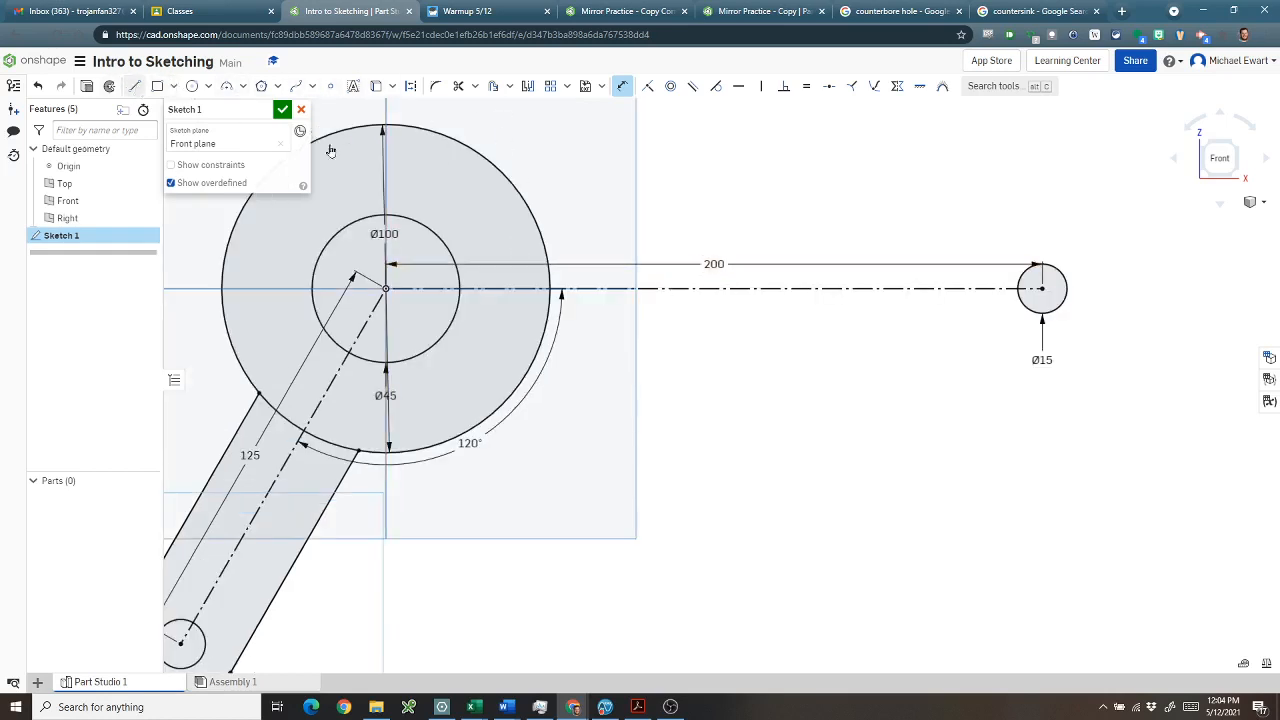
click(540, 234)
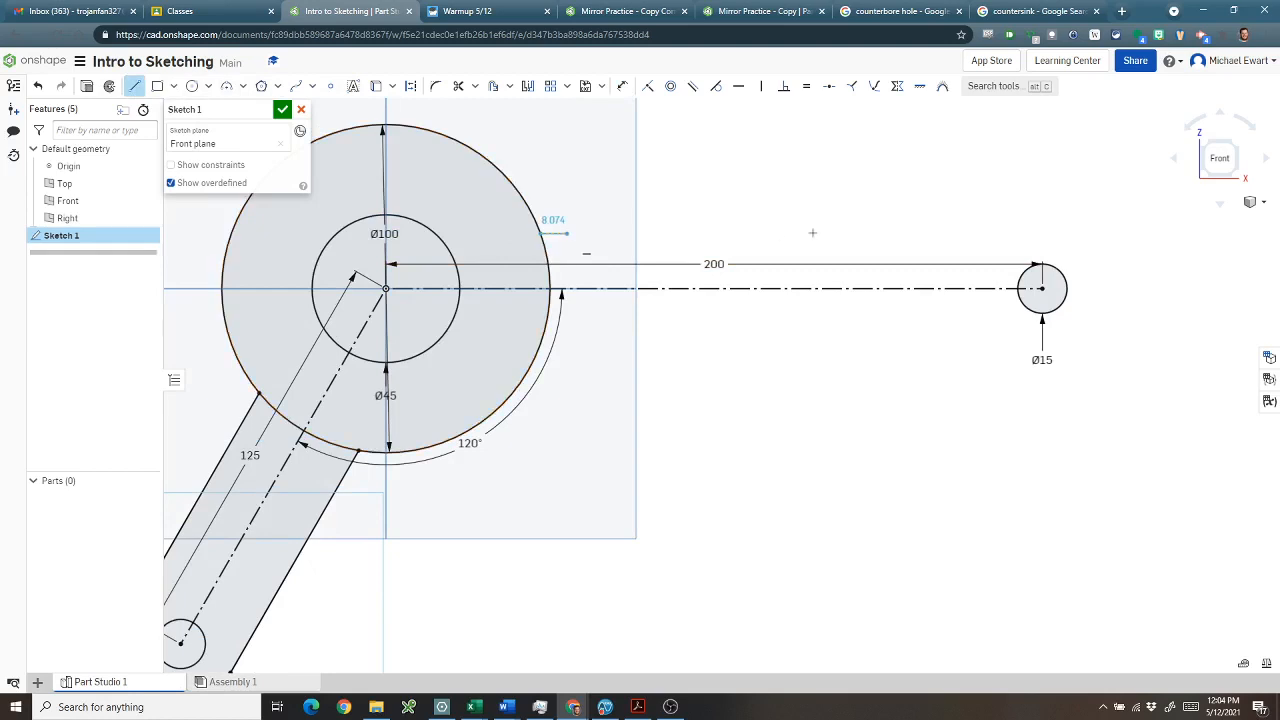
click(999, 232)
key(Escape)
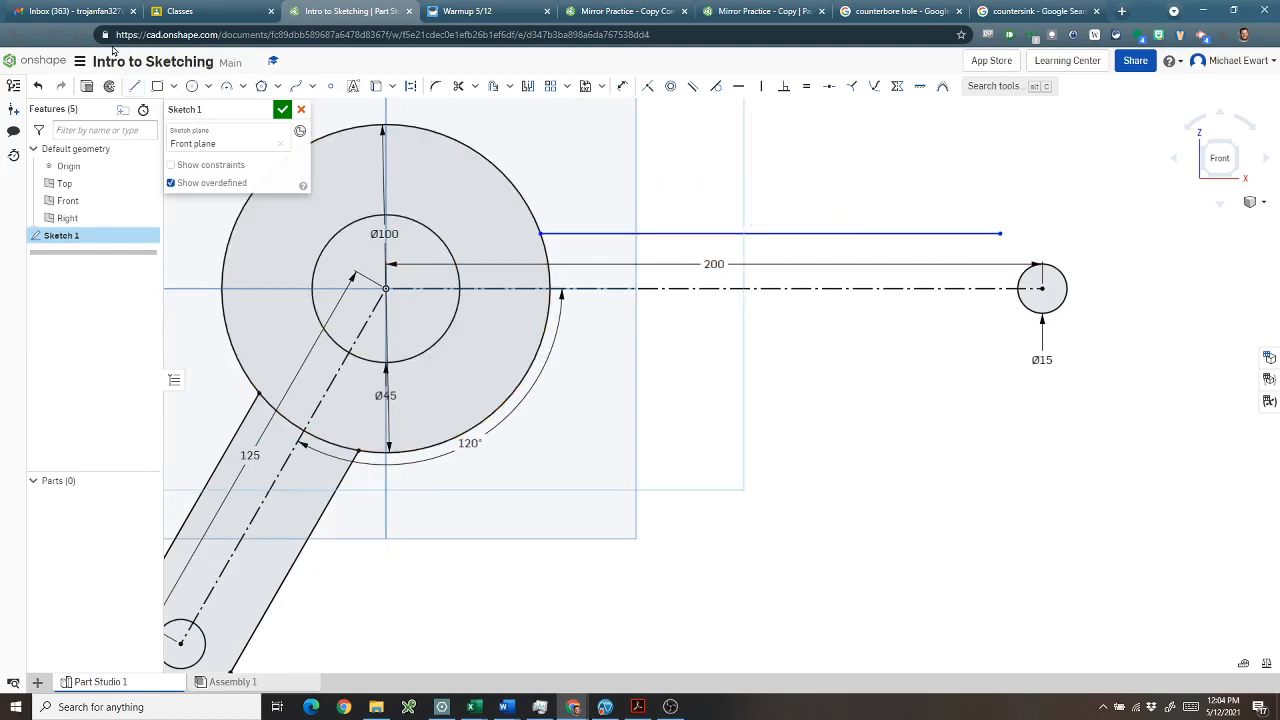
click(134, 86)
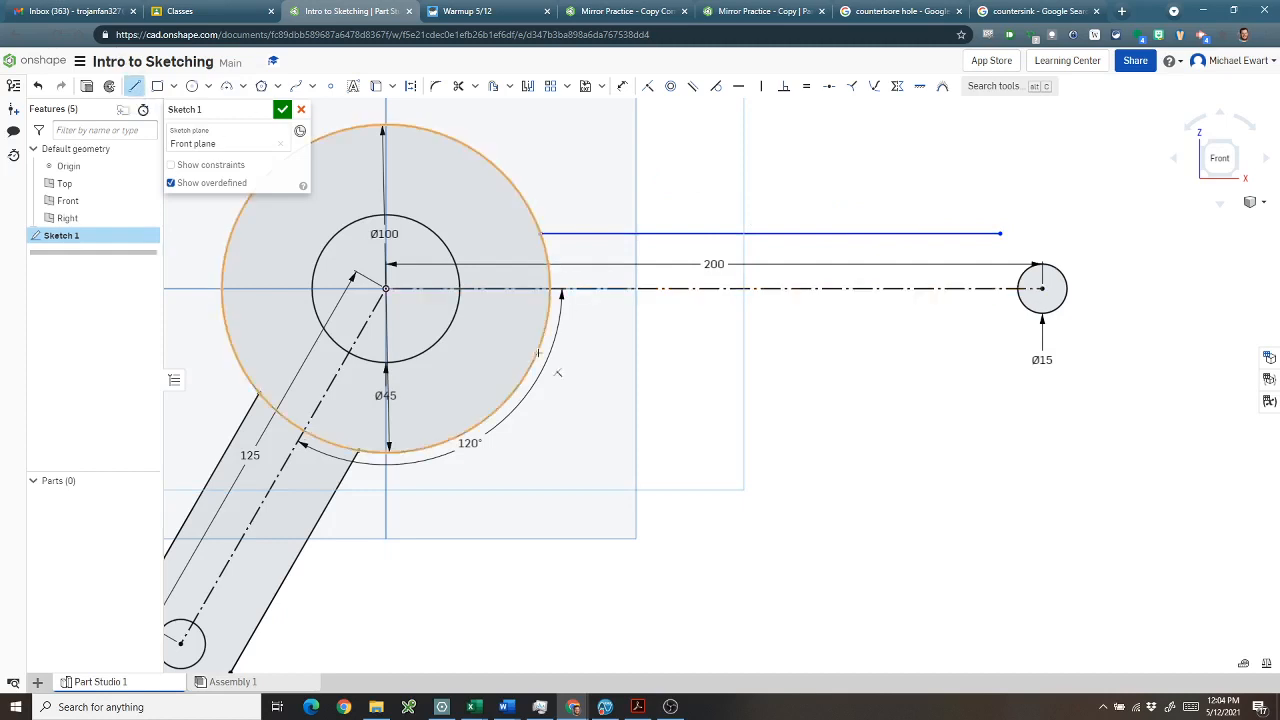
click(538, 352)
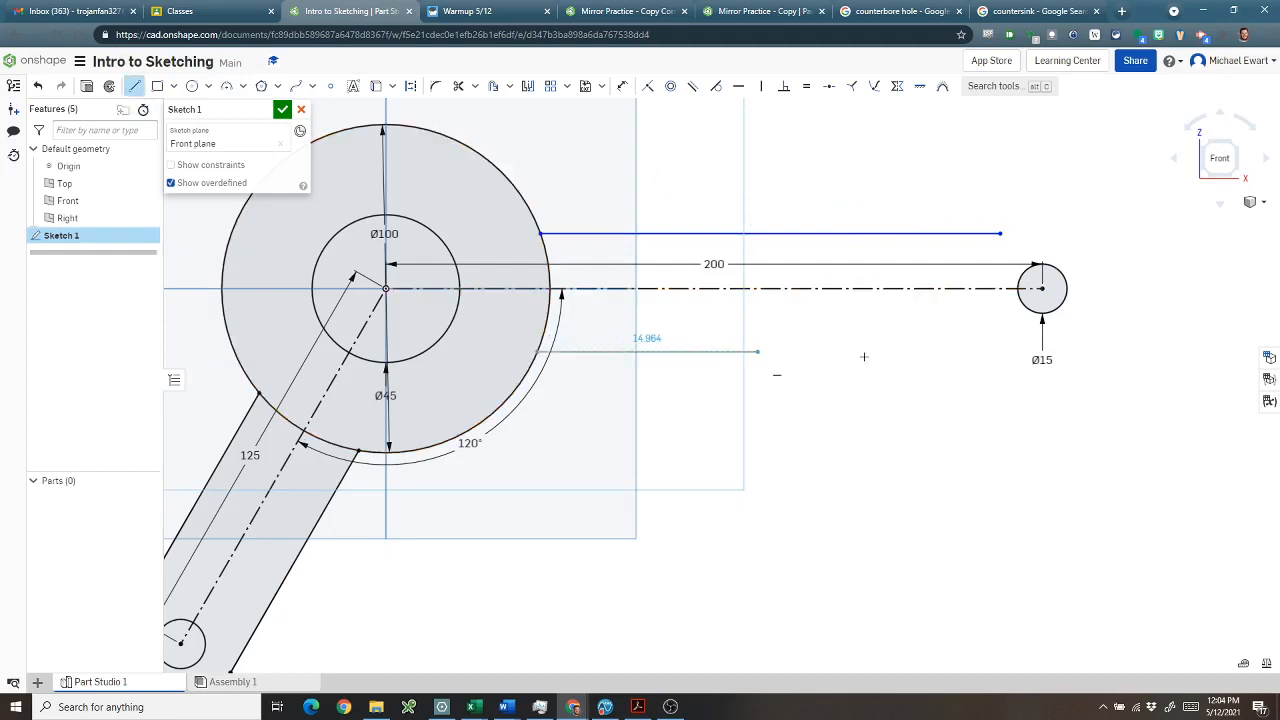
click(927, 352)
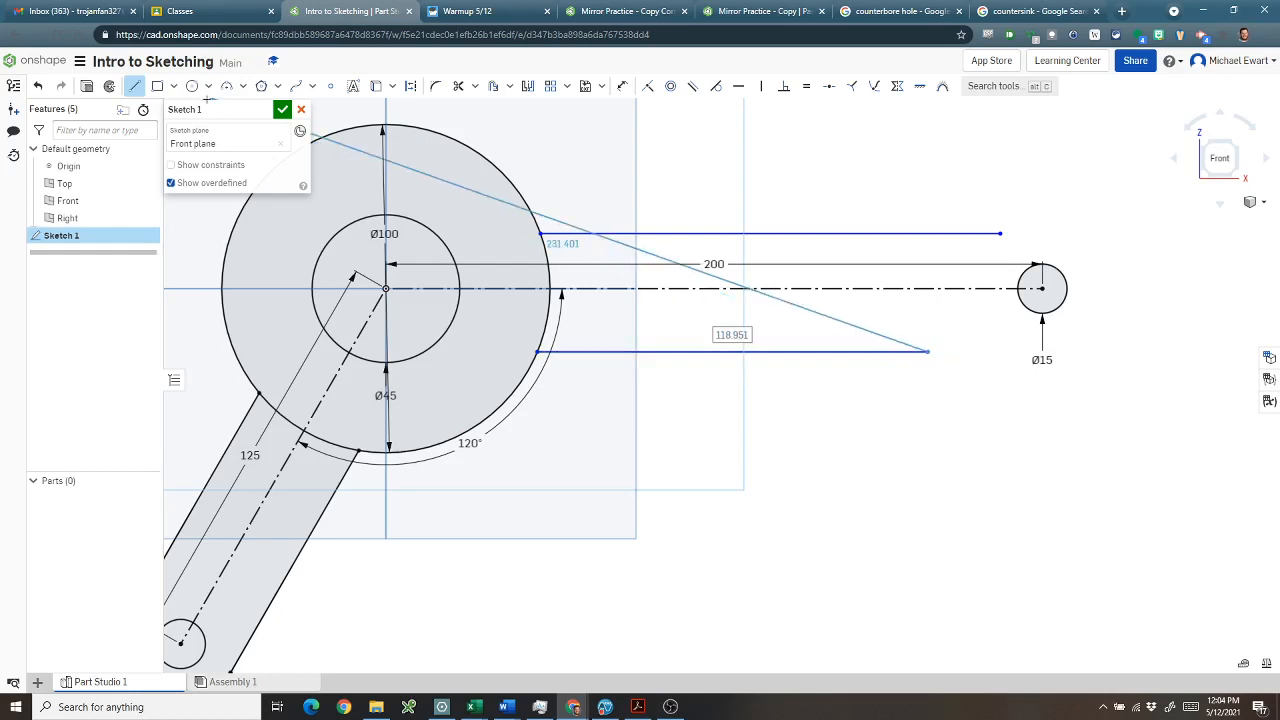
Close the horizontal arm with a three-point arc of about 27 mm radius joining the free ends of its two side lines
click(226, 86)
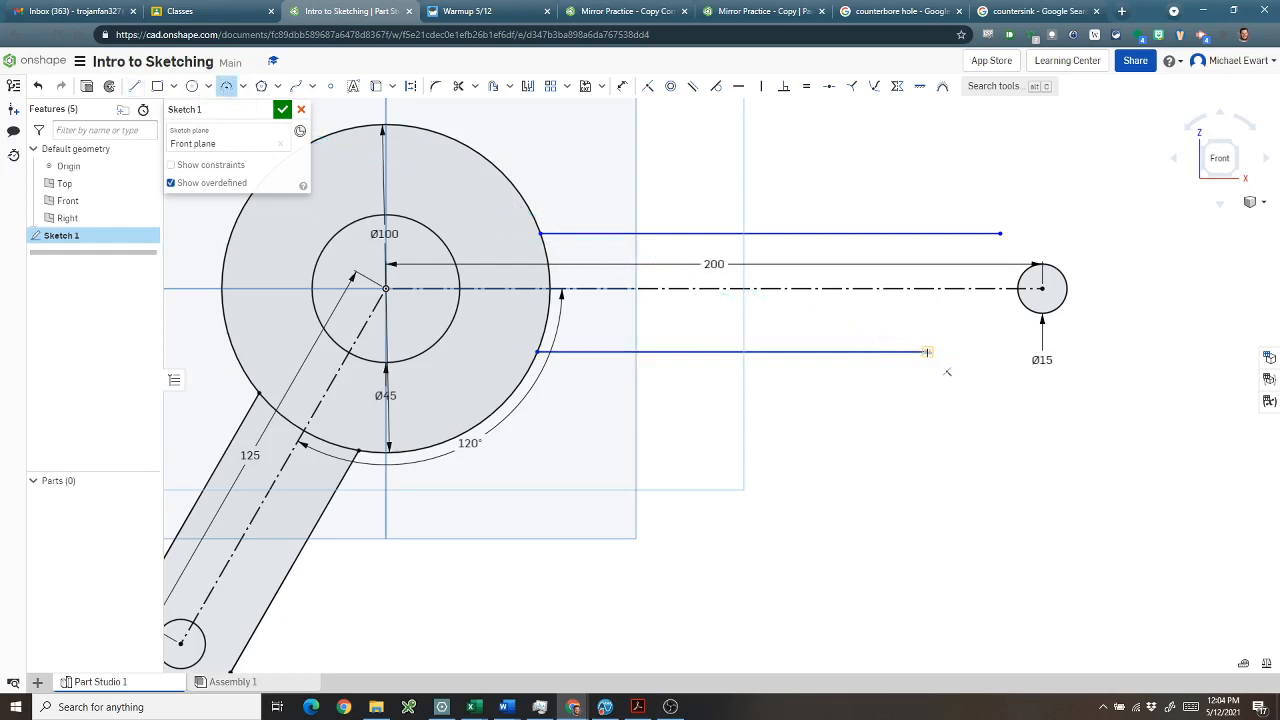
click(927, 352)
click(1092, 281)
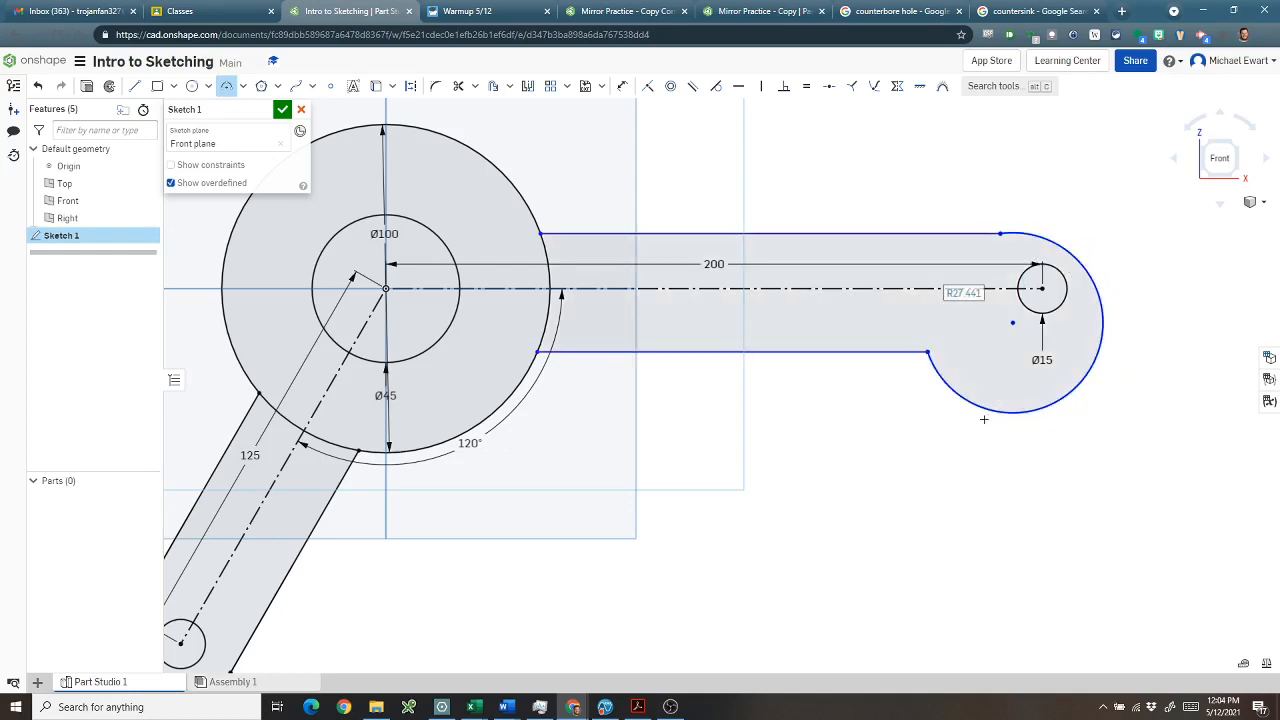
Constrain the horizontal arm's end arc tangent to both the lower and upper side lines
click(714, 88)
click(950, 386)
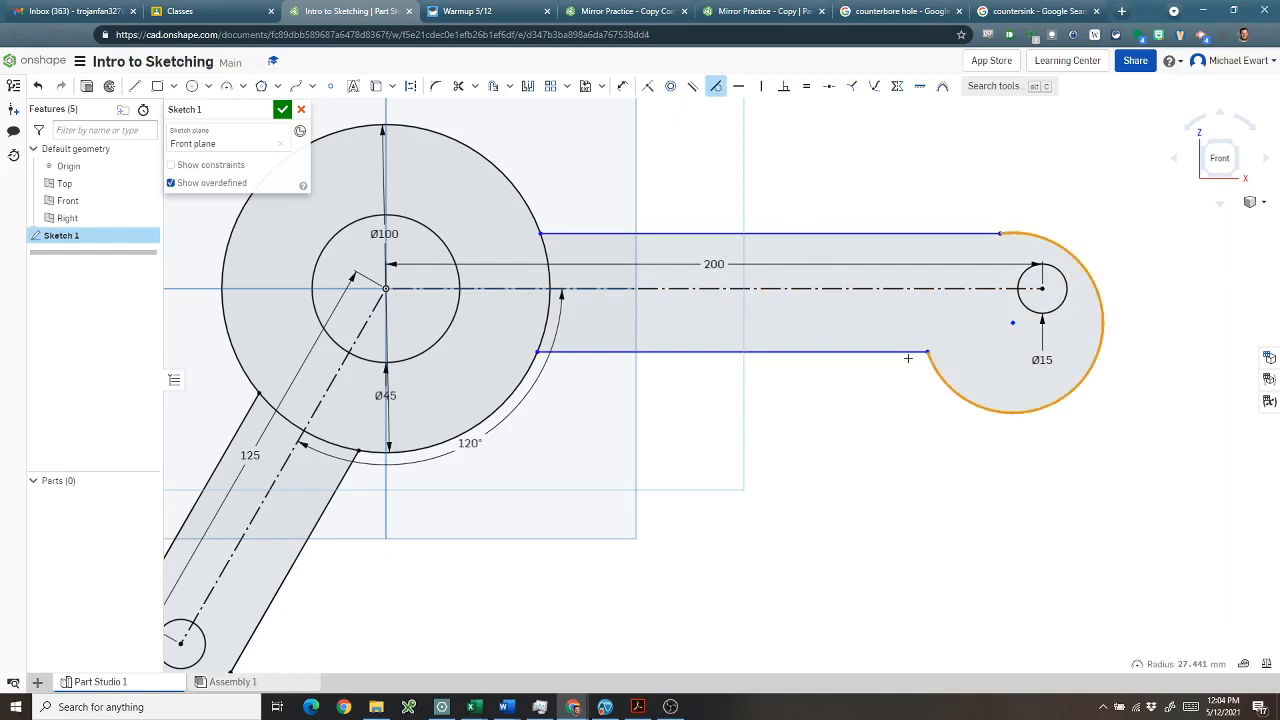
click(907, 354)
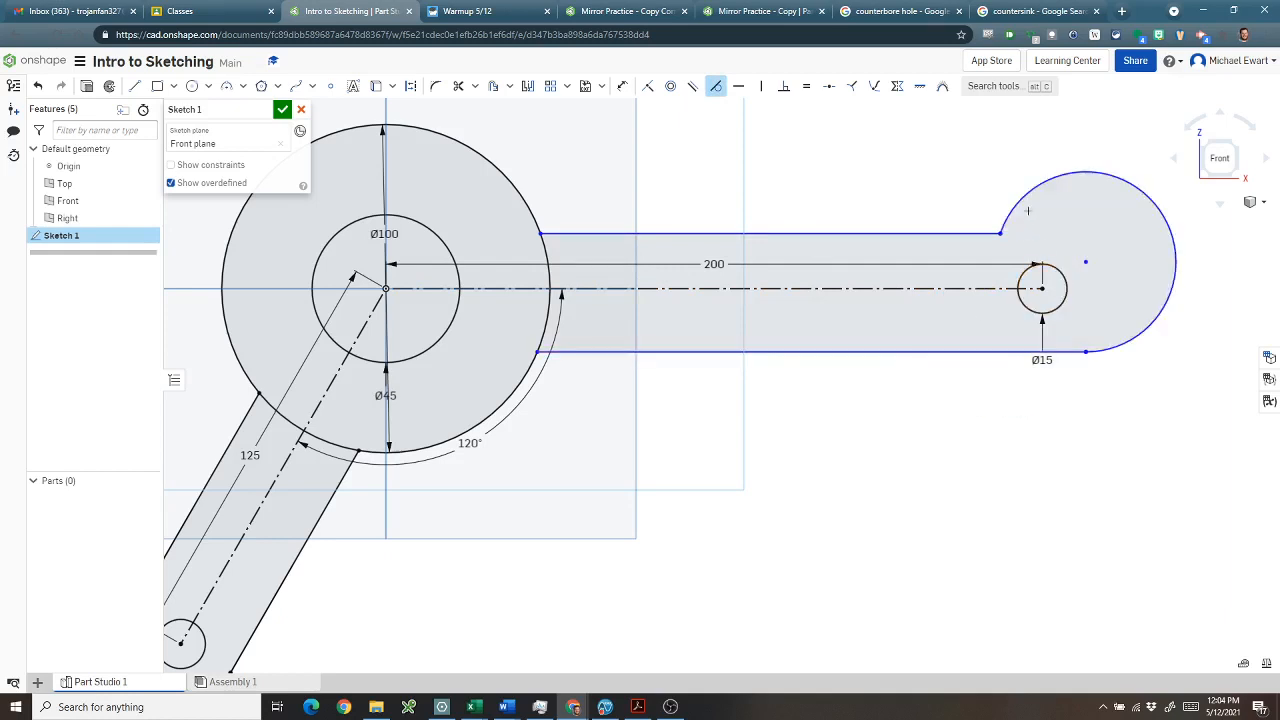
click(1020, 200)
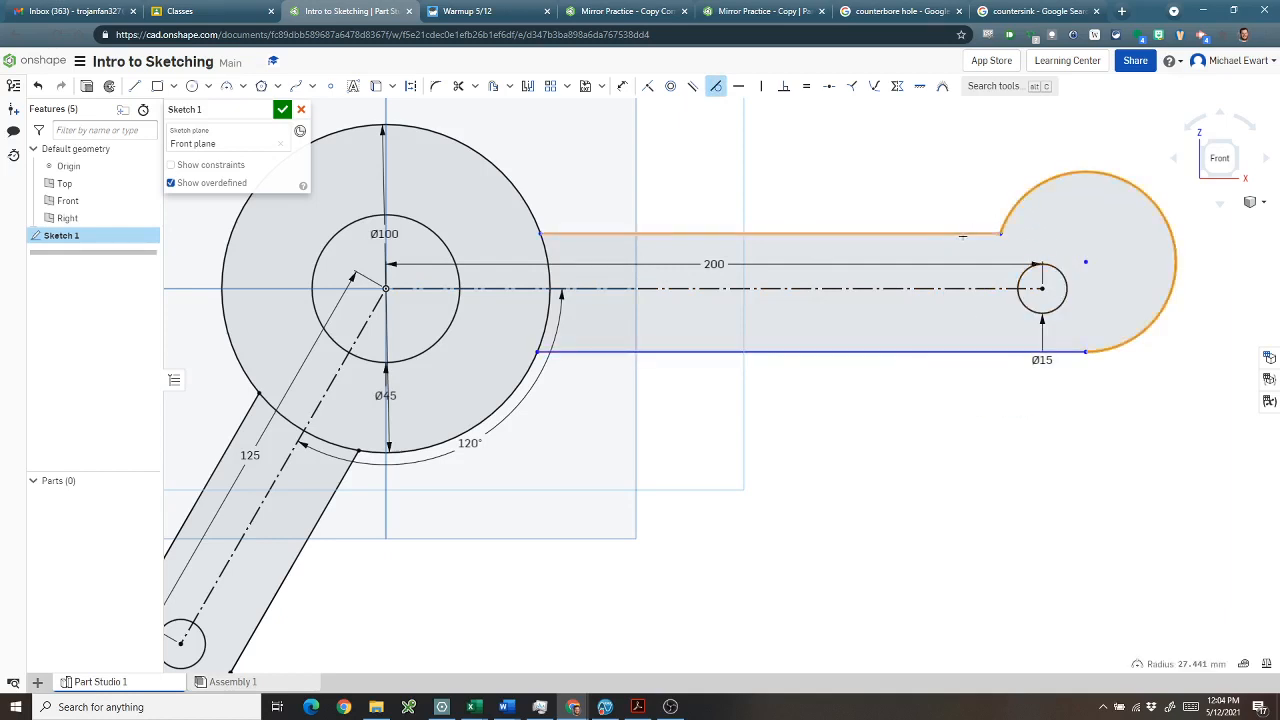
click(962, 235)
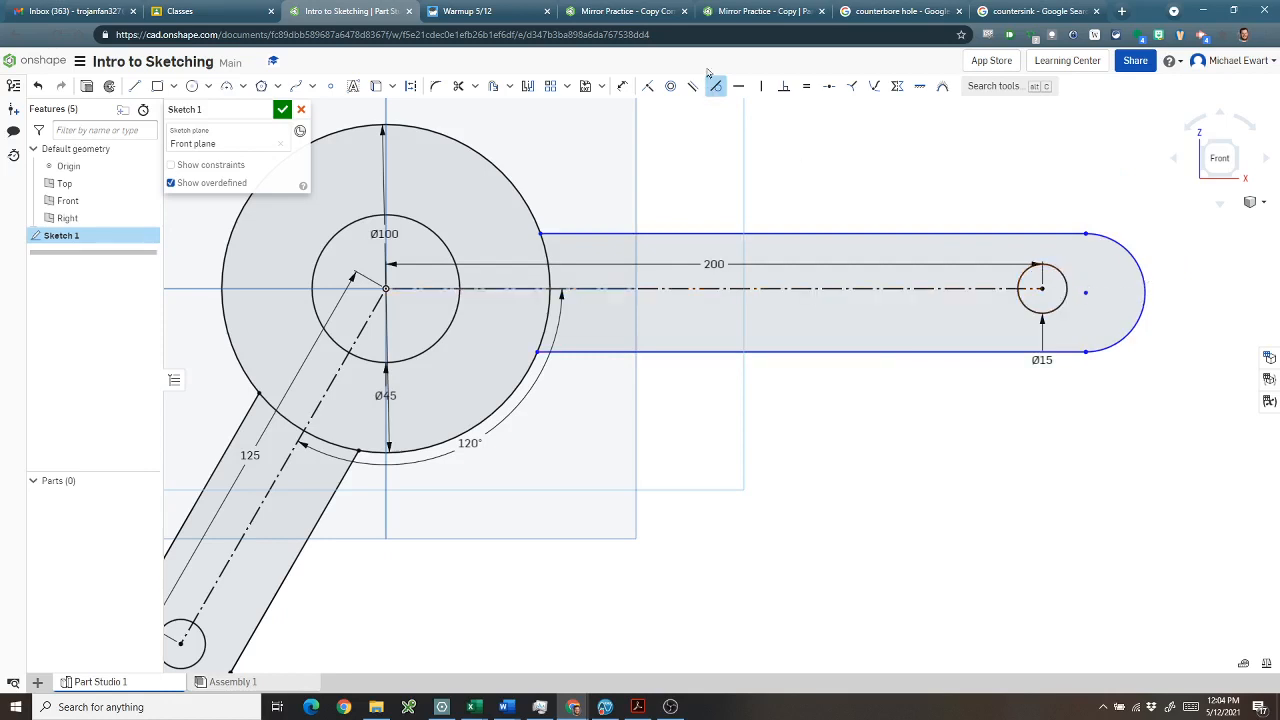
Constrain the horizontal arm's end arc concentric with the 15 mm circle inside it
click(671, 86)
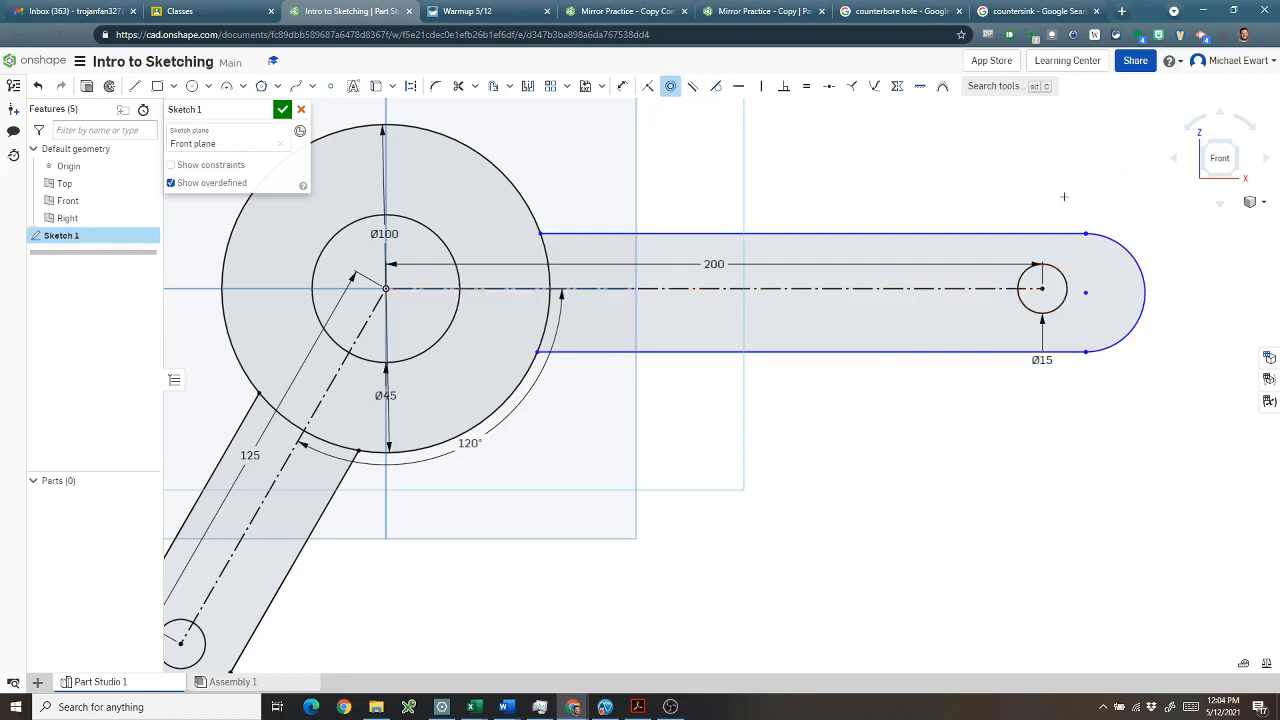
click(1130, 260)
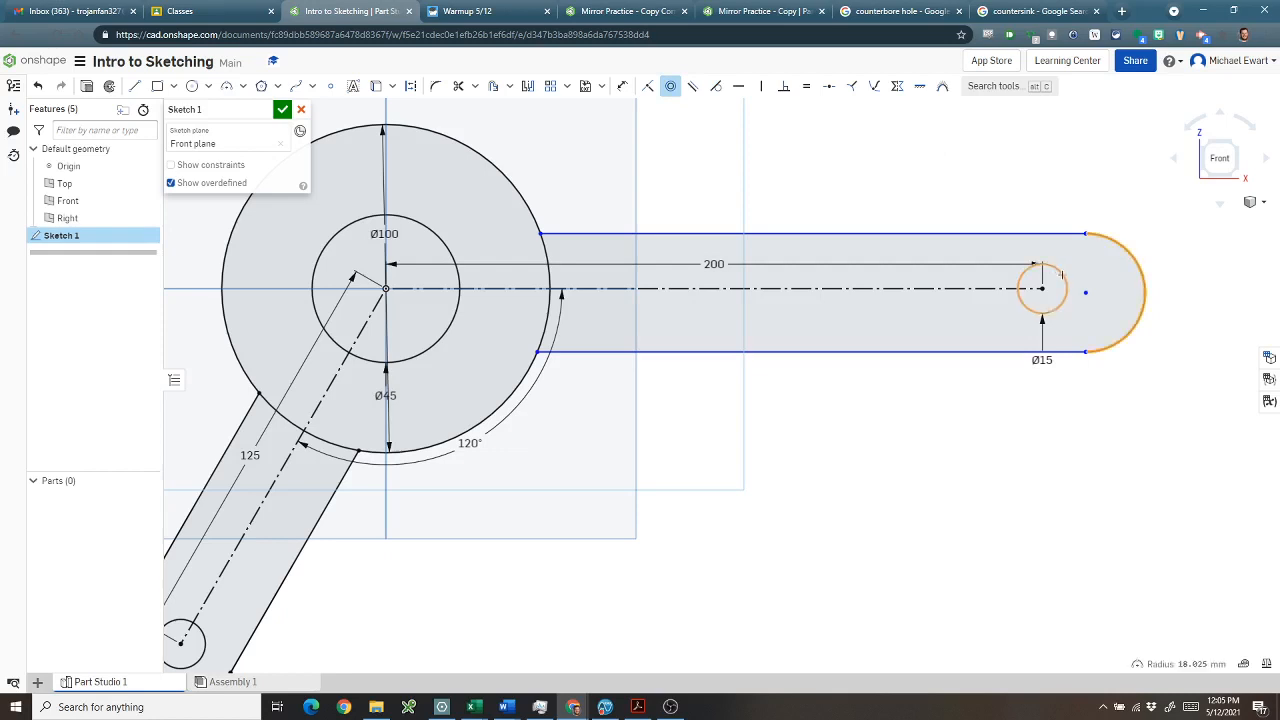
click(1050, 308)
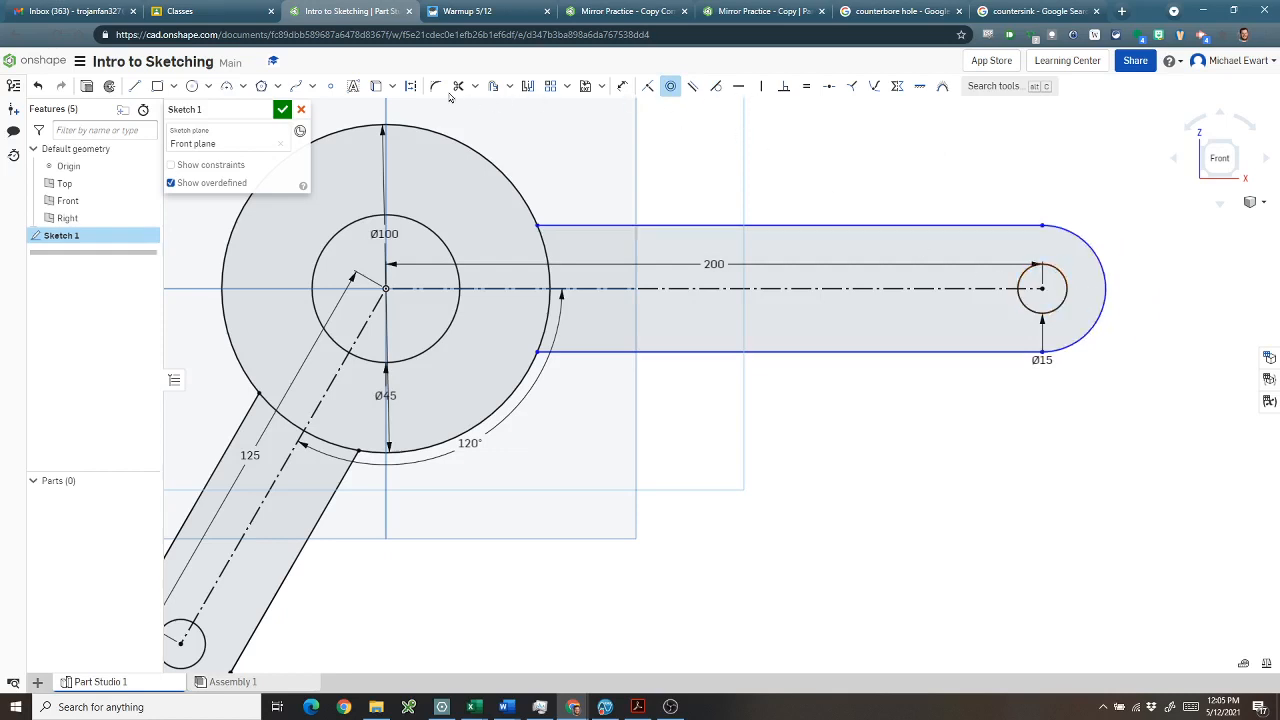
Dimension the horizontal arm's width between its two side lines as 35 mm, placed beyond the rounded end
click(622, 86)
click(770, 351)
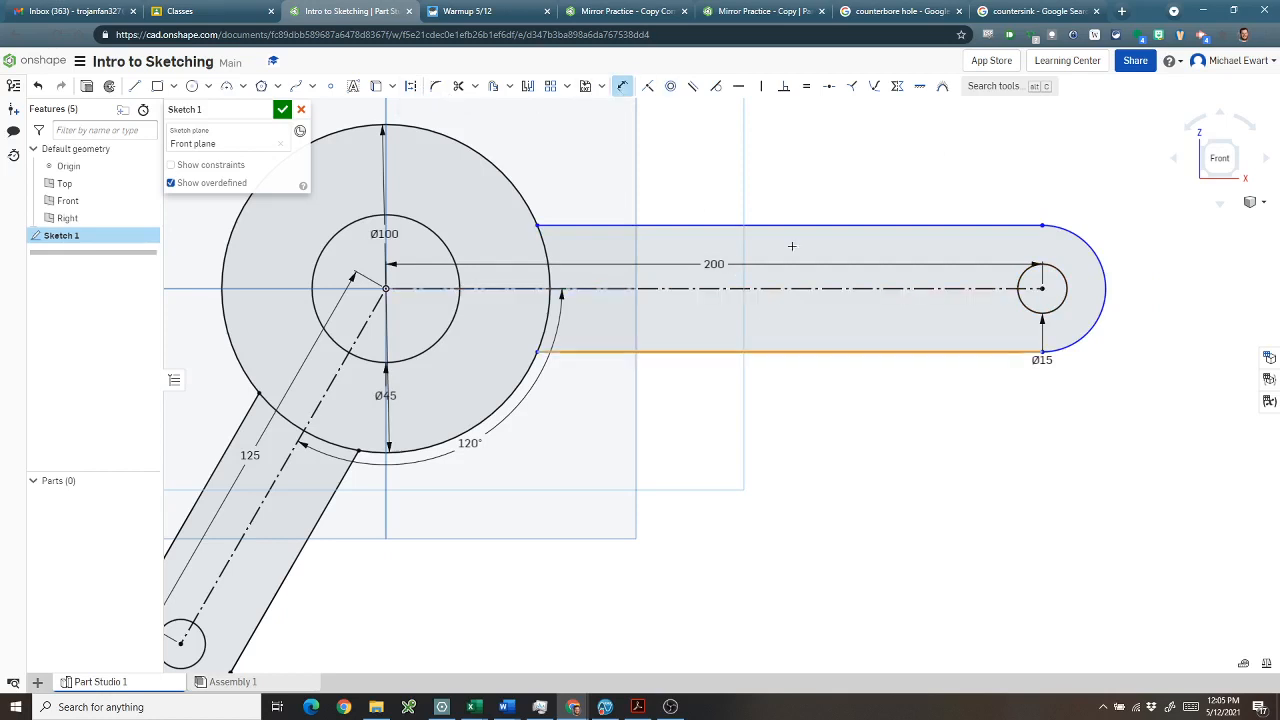
click(810, 226)
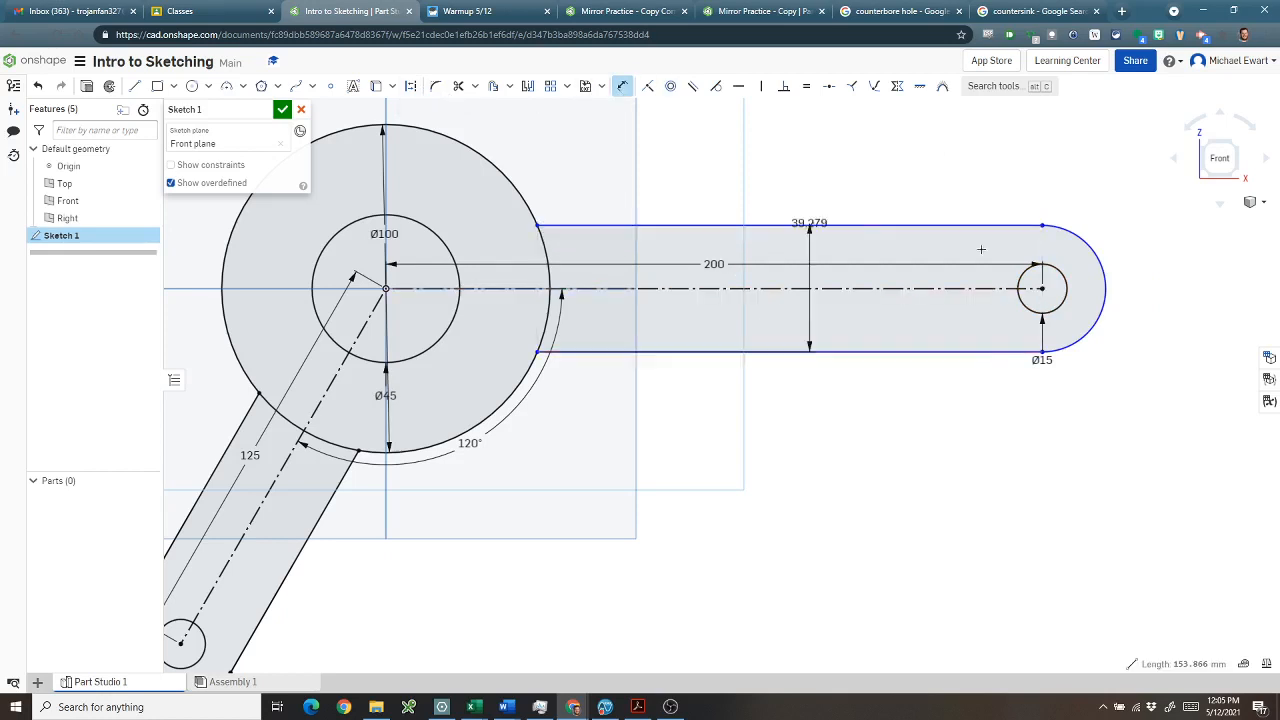
click(1141, 286)
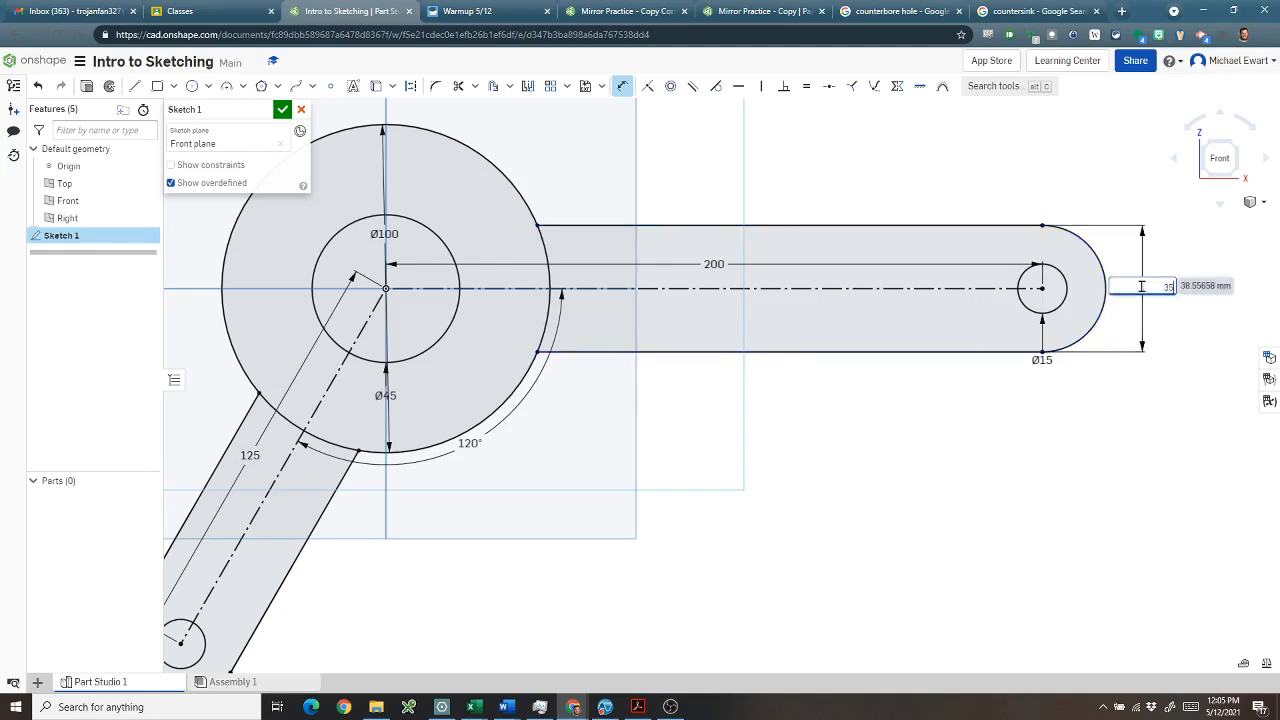
text(35)
key(Return)
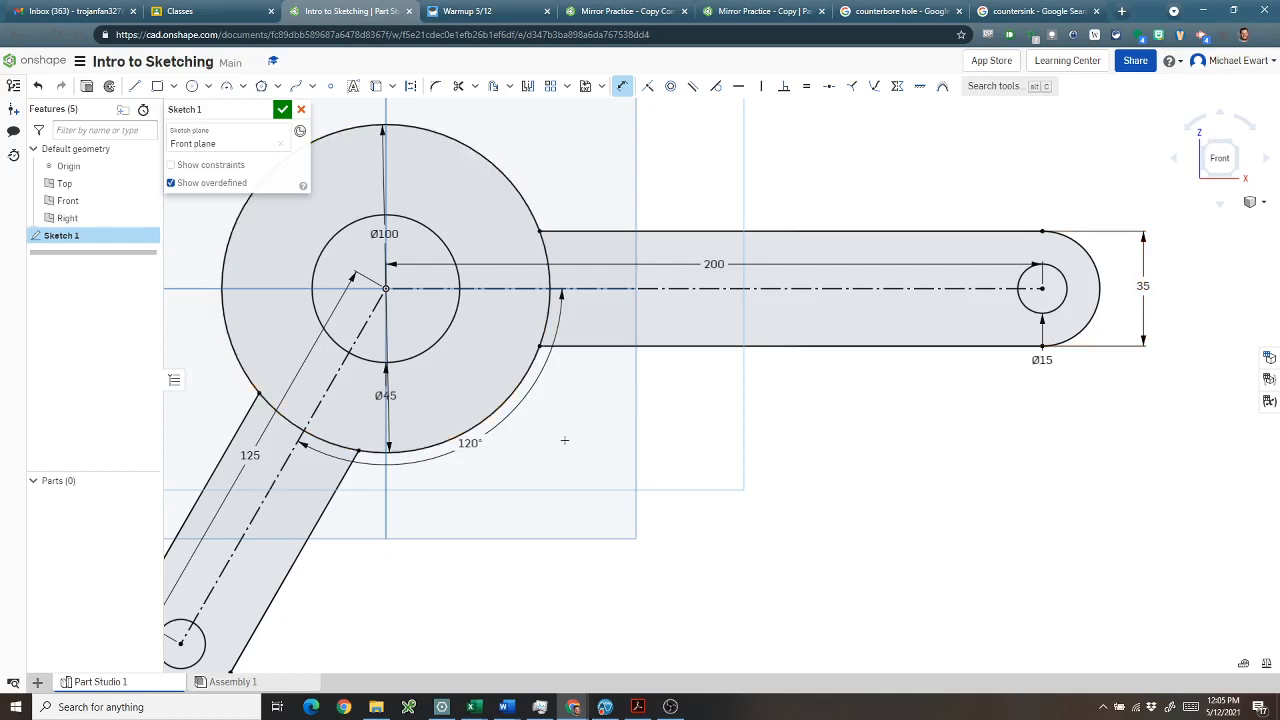
Check the exercise drawing, then trim the large circle's arc segments that cross the angled arm and the horizontal arm
middle_drag(565, 440, 741, 394)
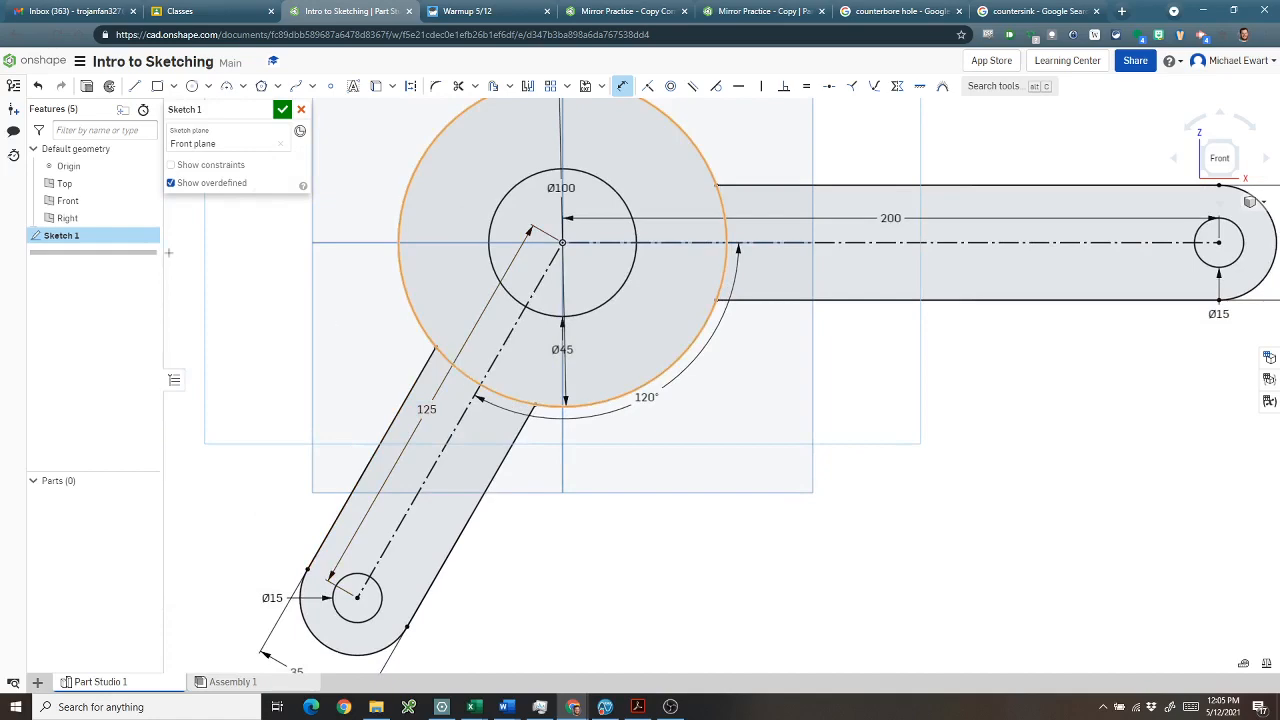
drag(0, 75, 794, 75)
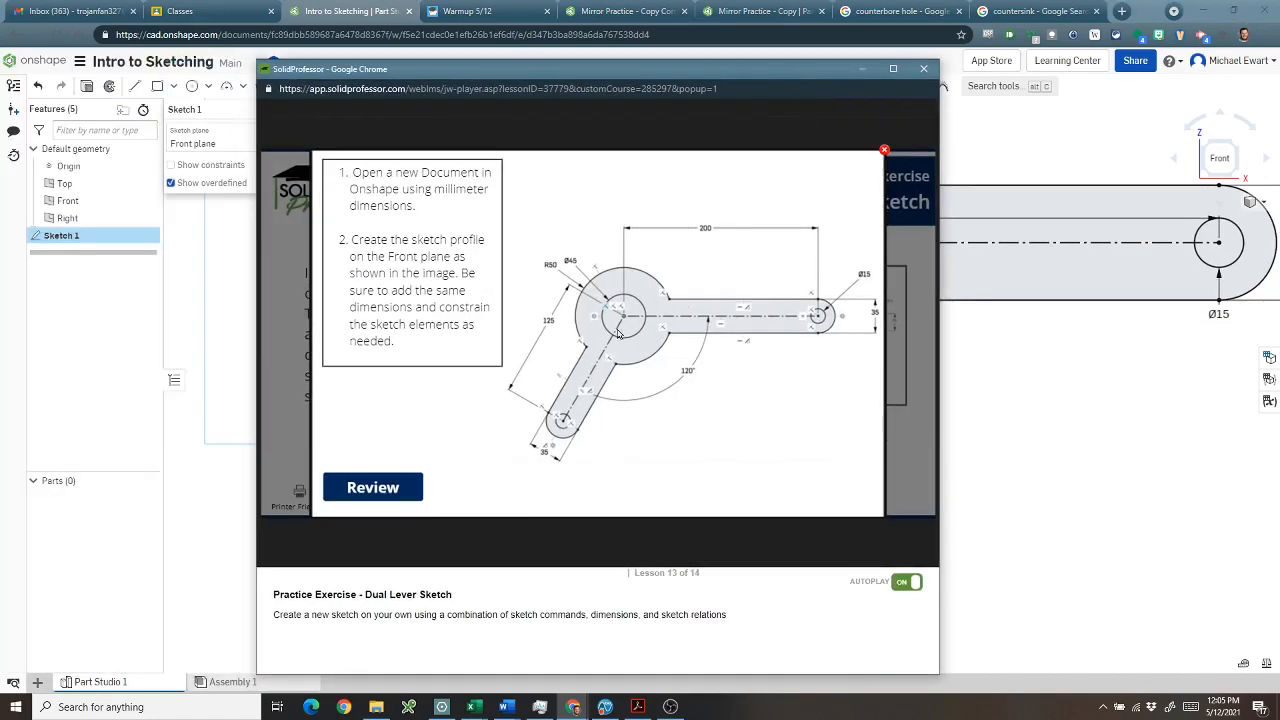
mouse_move(537, 70)
mouse_down()
mouse_move(423, 88)
mouse_move(0, 80)
mouse_up()
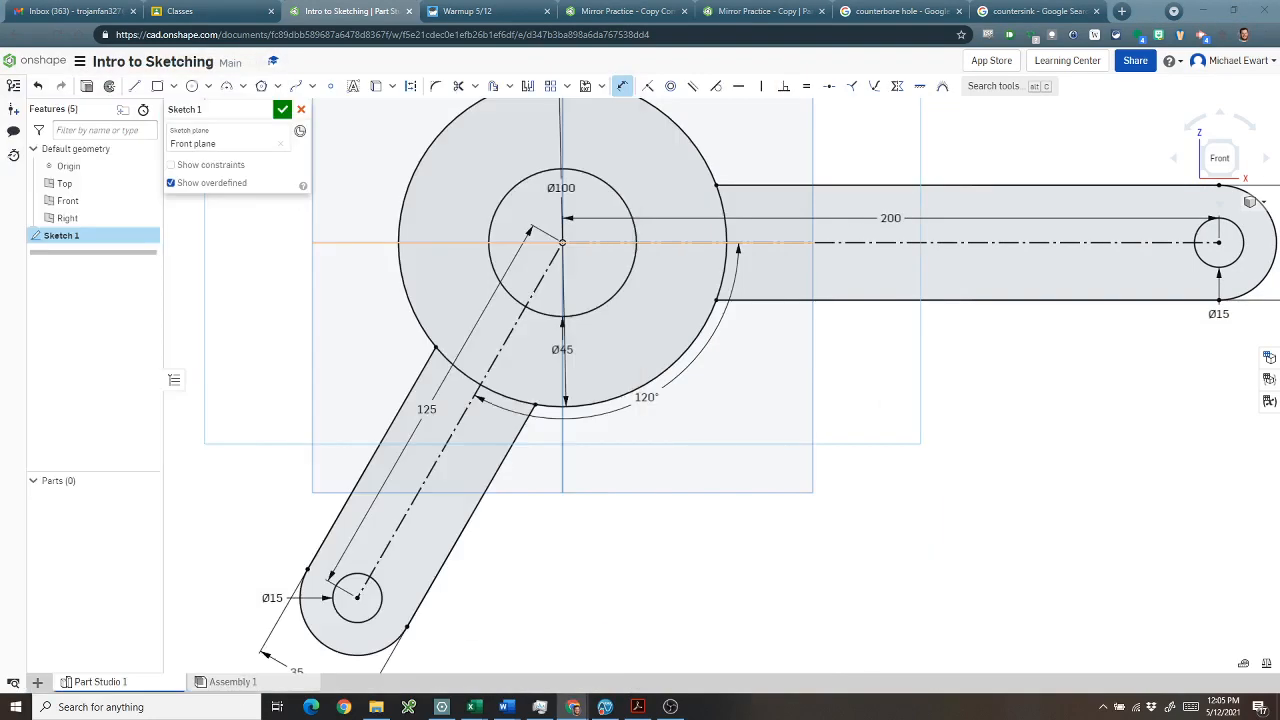
click(458, 85)
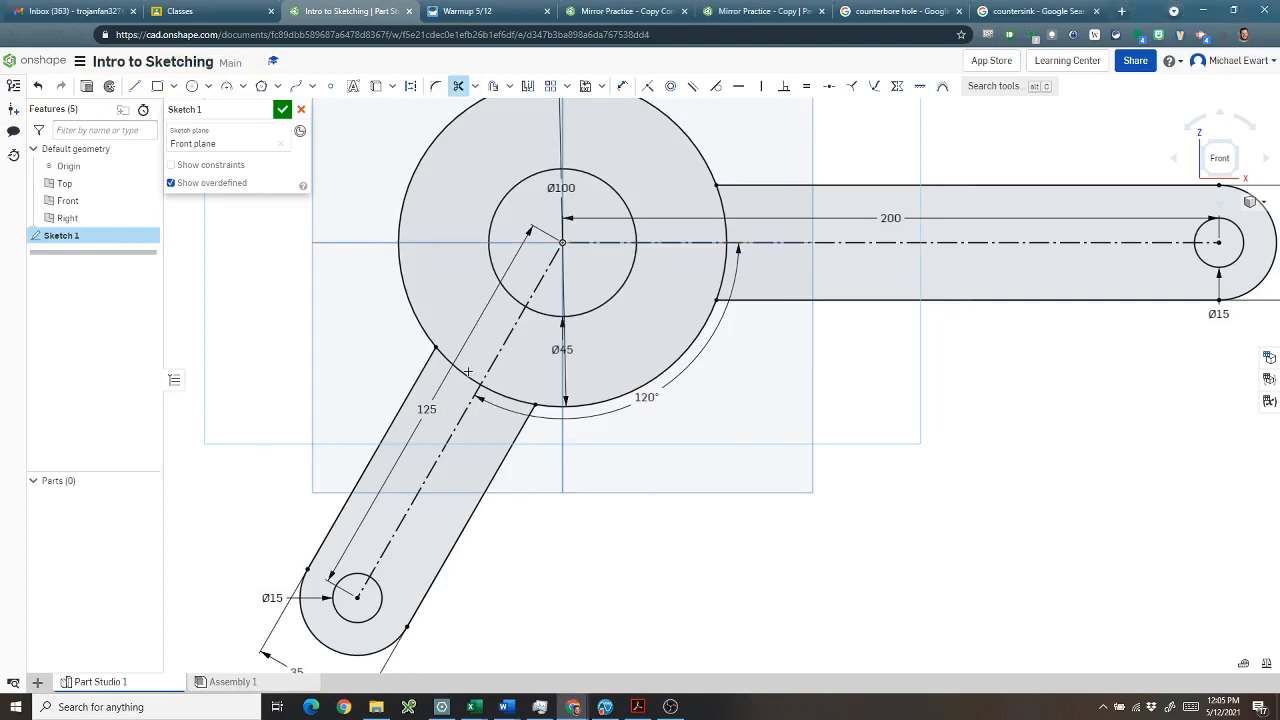
click(474, 380)
click(503, 393)
click(721, 268)
click(721, 229)
scroll(706, 263, down, 3)
middle_drag(747, 355, 735, 390)
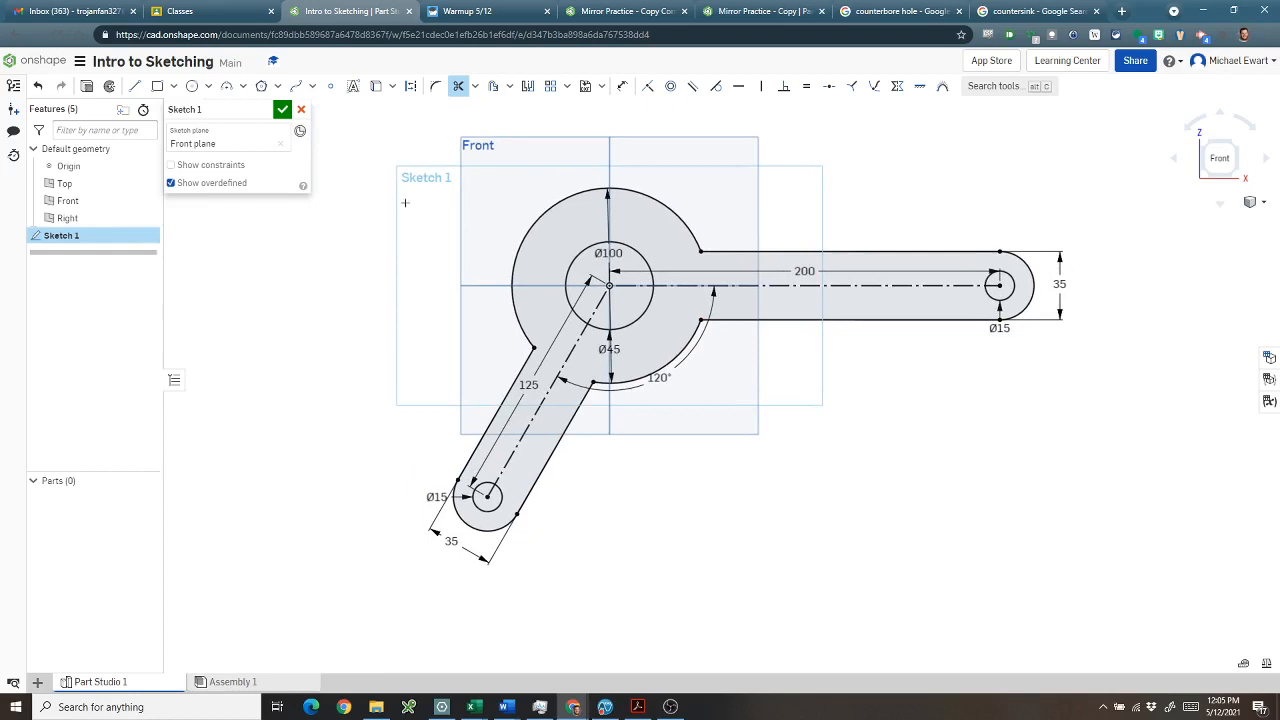
key(Escape)
Move the large circle's diameter dimension outside the outline and compare the sketch with the SolidProfessor exercise drawing
drag(608, 253, 485, 227)
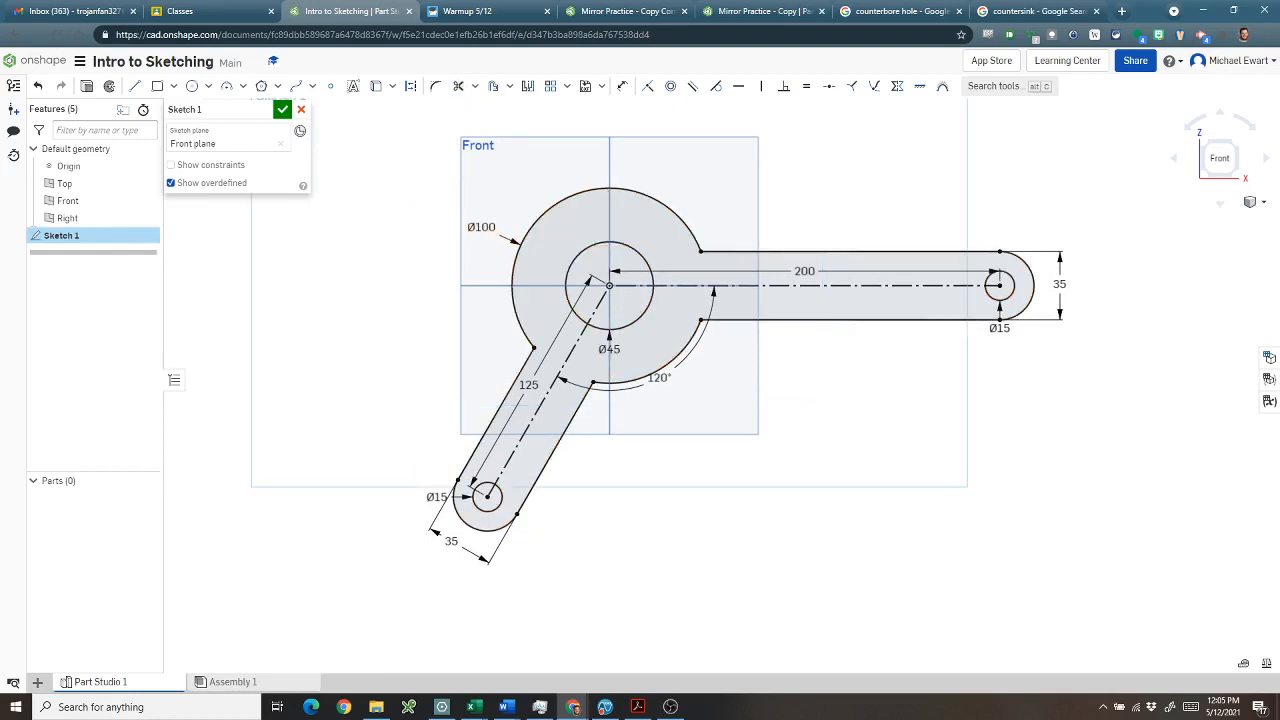
drag(0, 195, 625, 202)
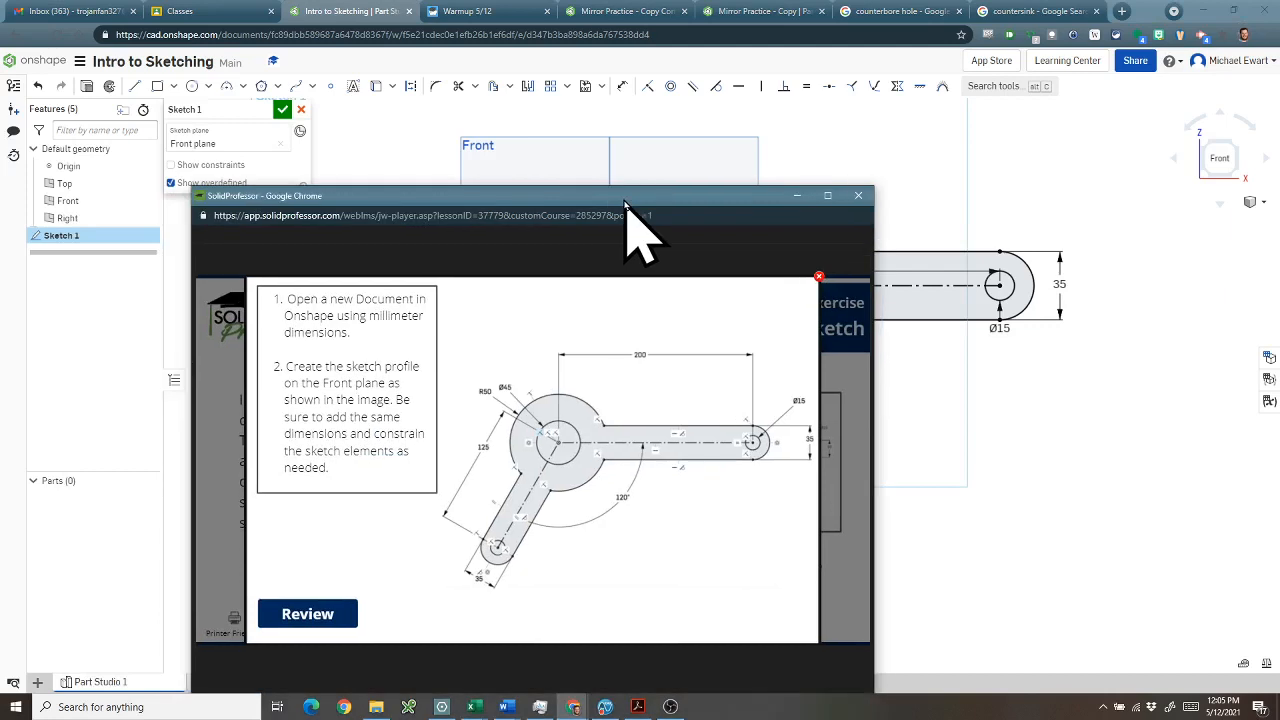
drag(625, 202, 0, 200)
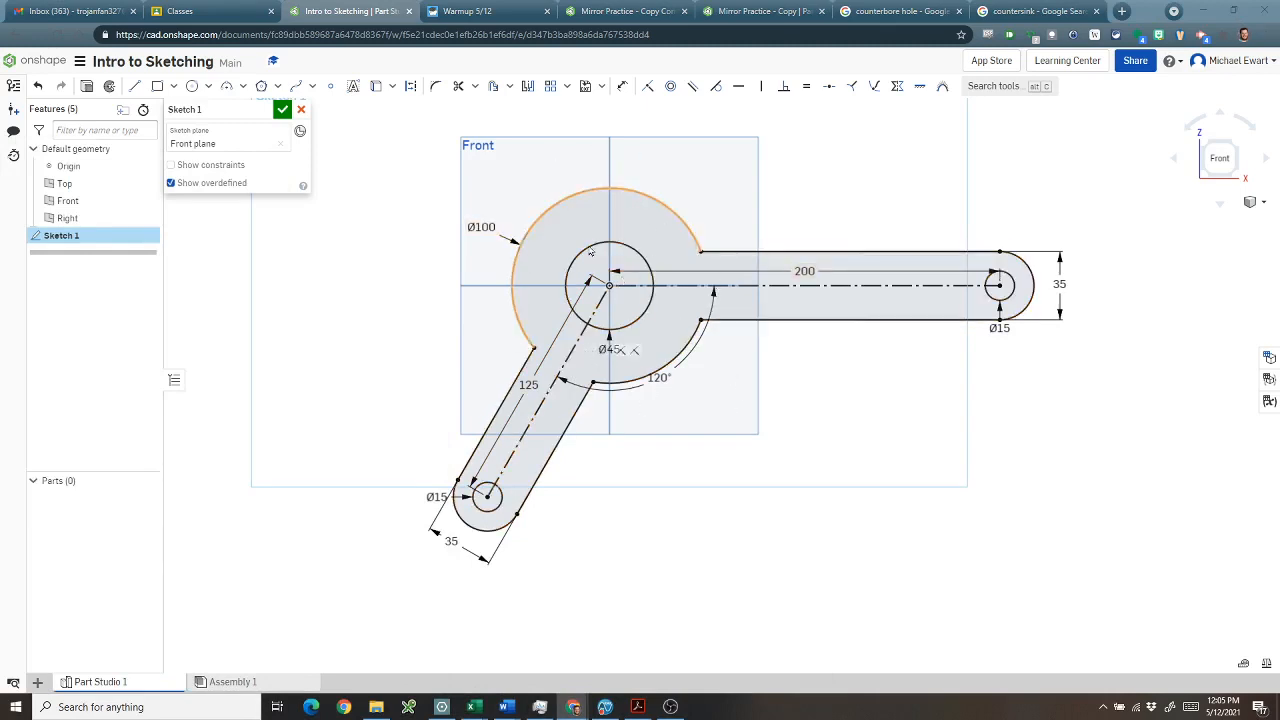
Replace the large arc's diameter dimension with a 50 mm radius dimension placed outside the arc's upper left
click(482, 228)
key(Delete)
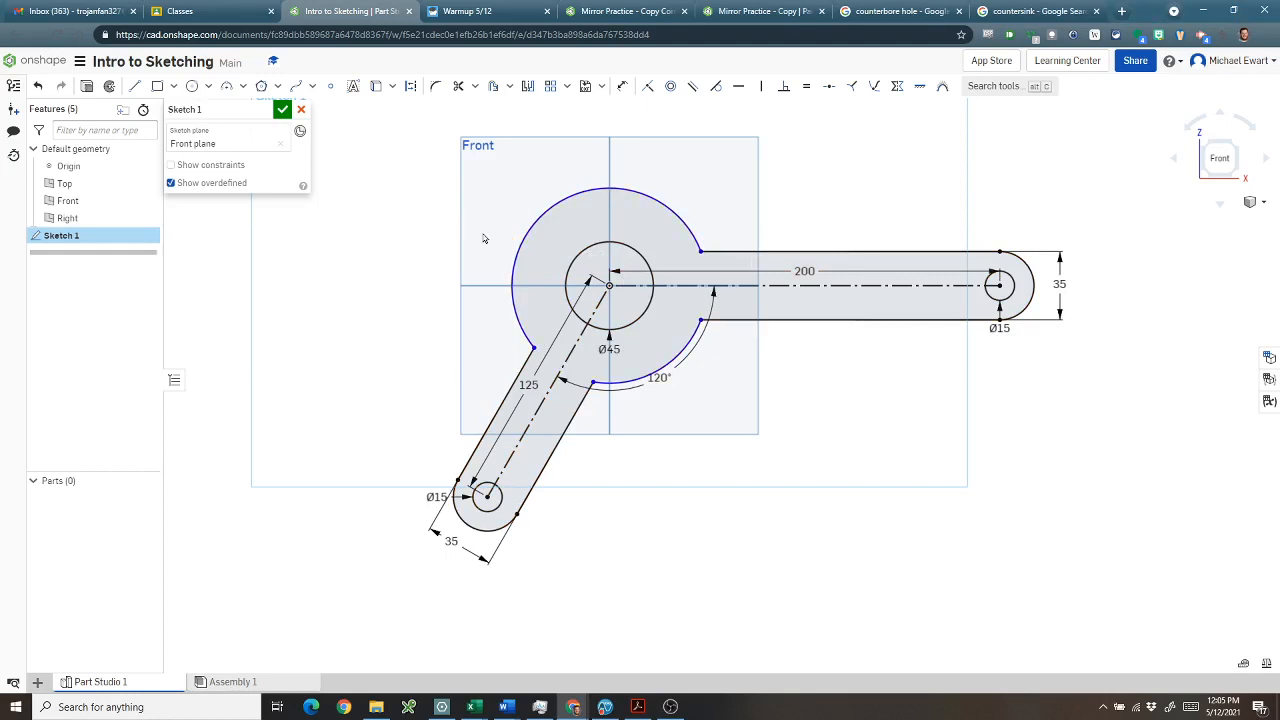
click(621, 86)
click(560, 203)
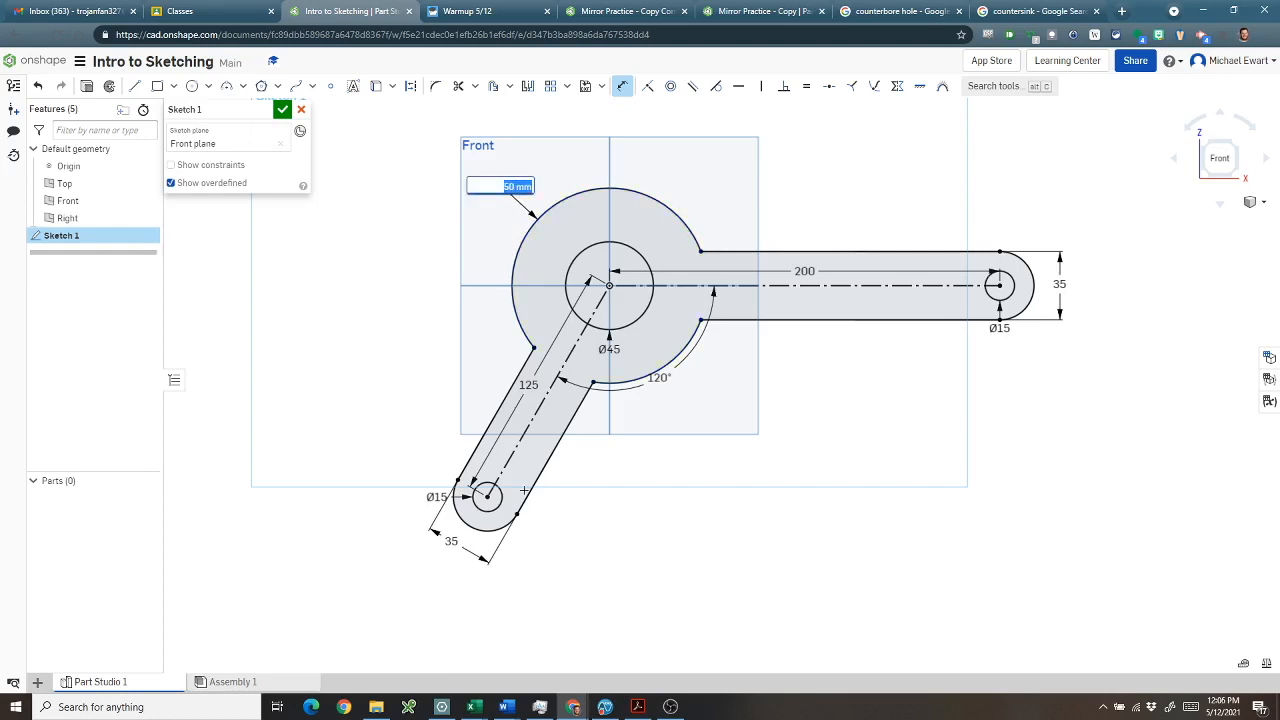
key(Return)
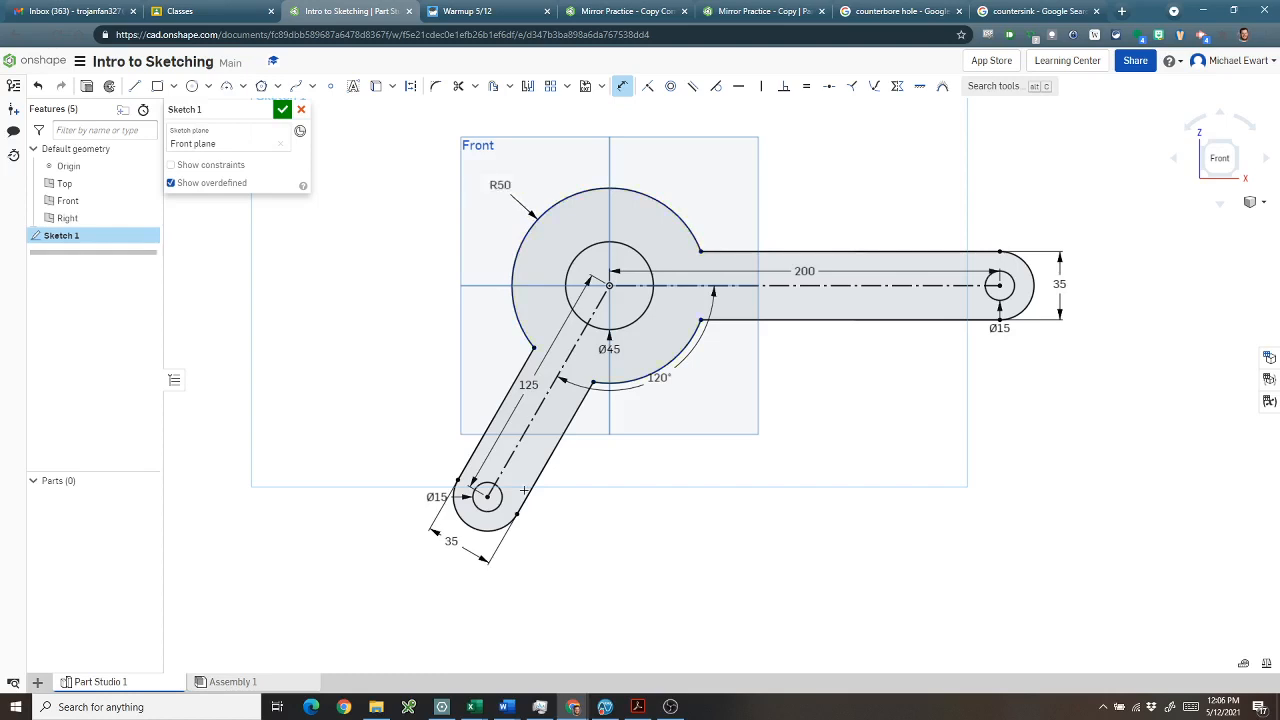